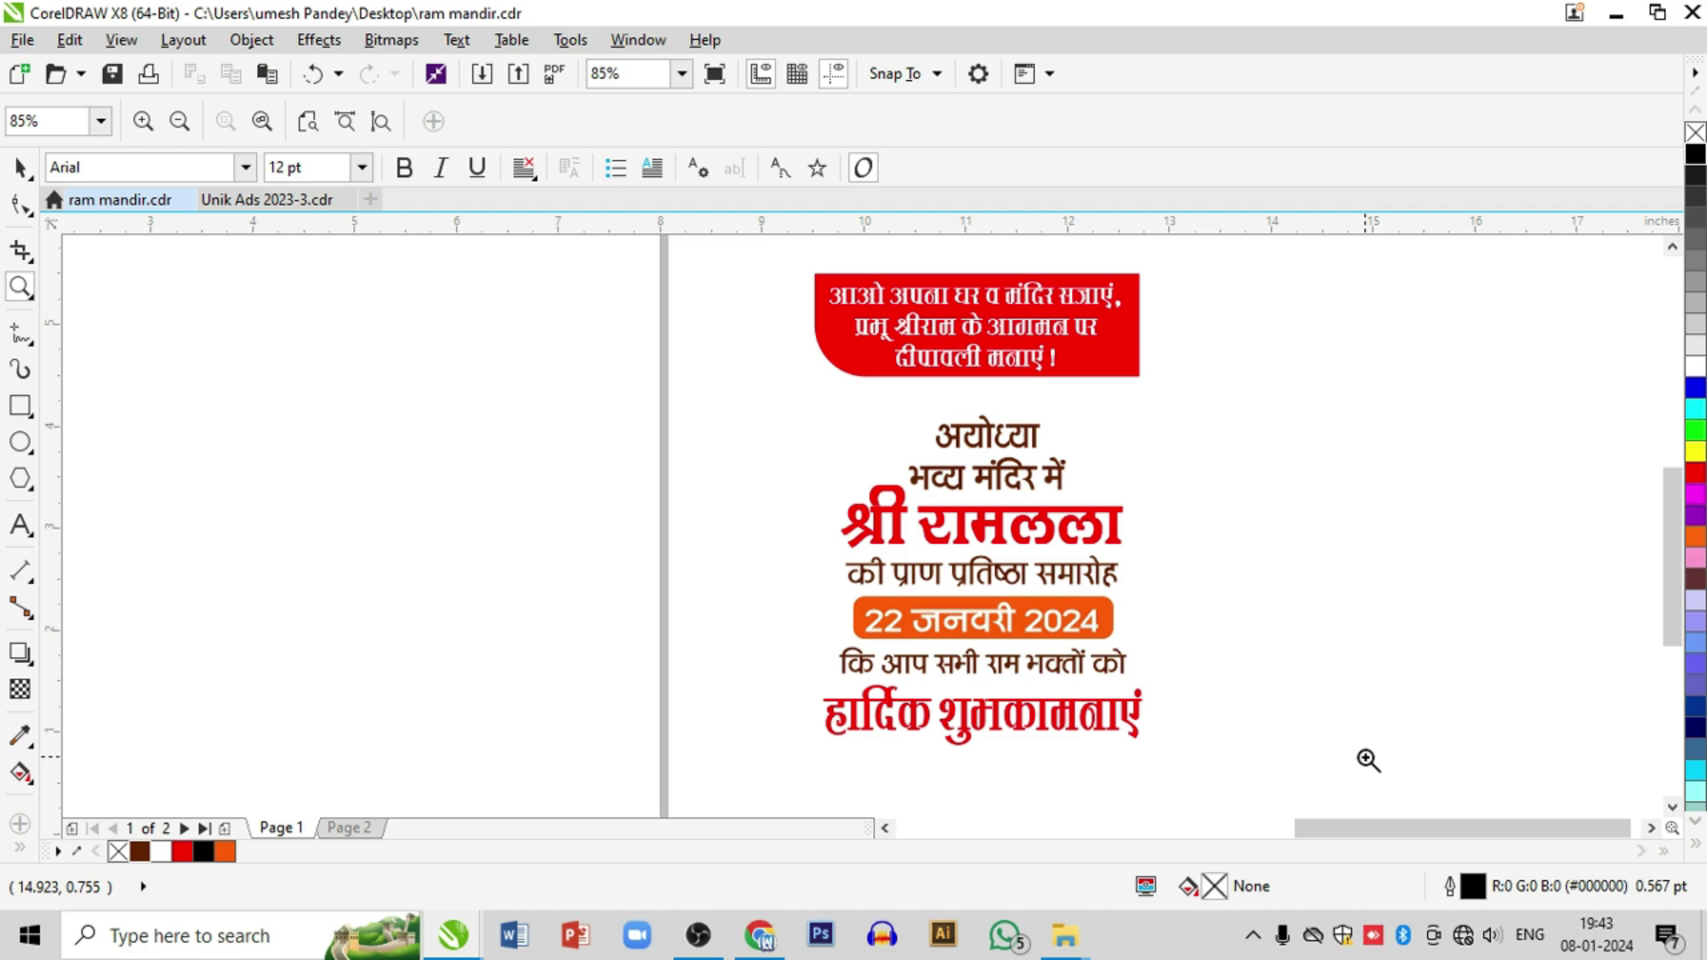
Step: Examine the prepared artwork around the blank page: Hindi text, diyas, garland, logo and contact details, portrait, golden texture and temple image
{"action": "scroll", "coordinate": [1368, 760], "scroll_direction": "down", "scroll_amount": 2}
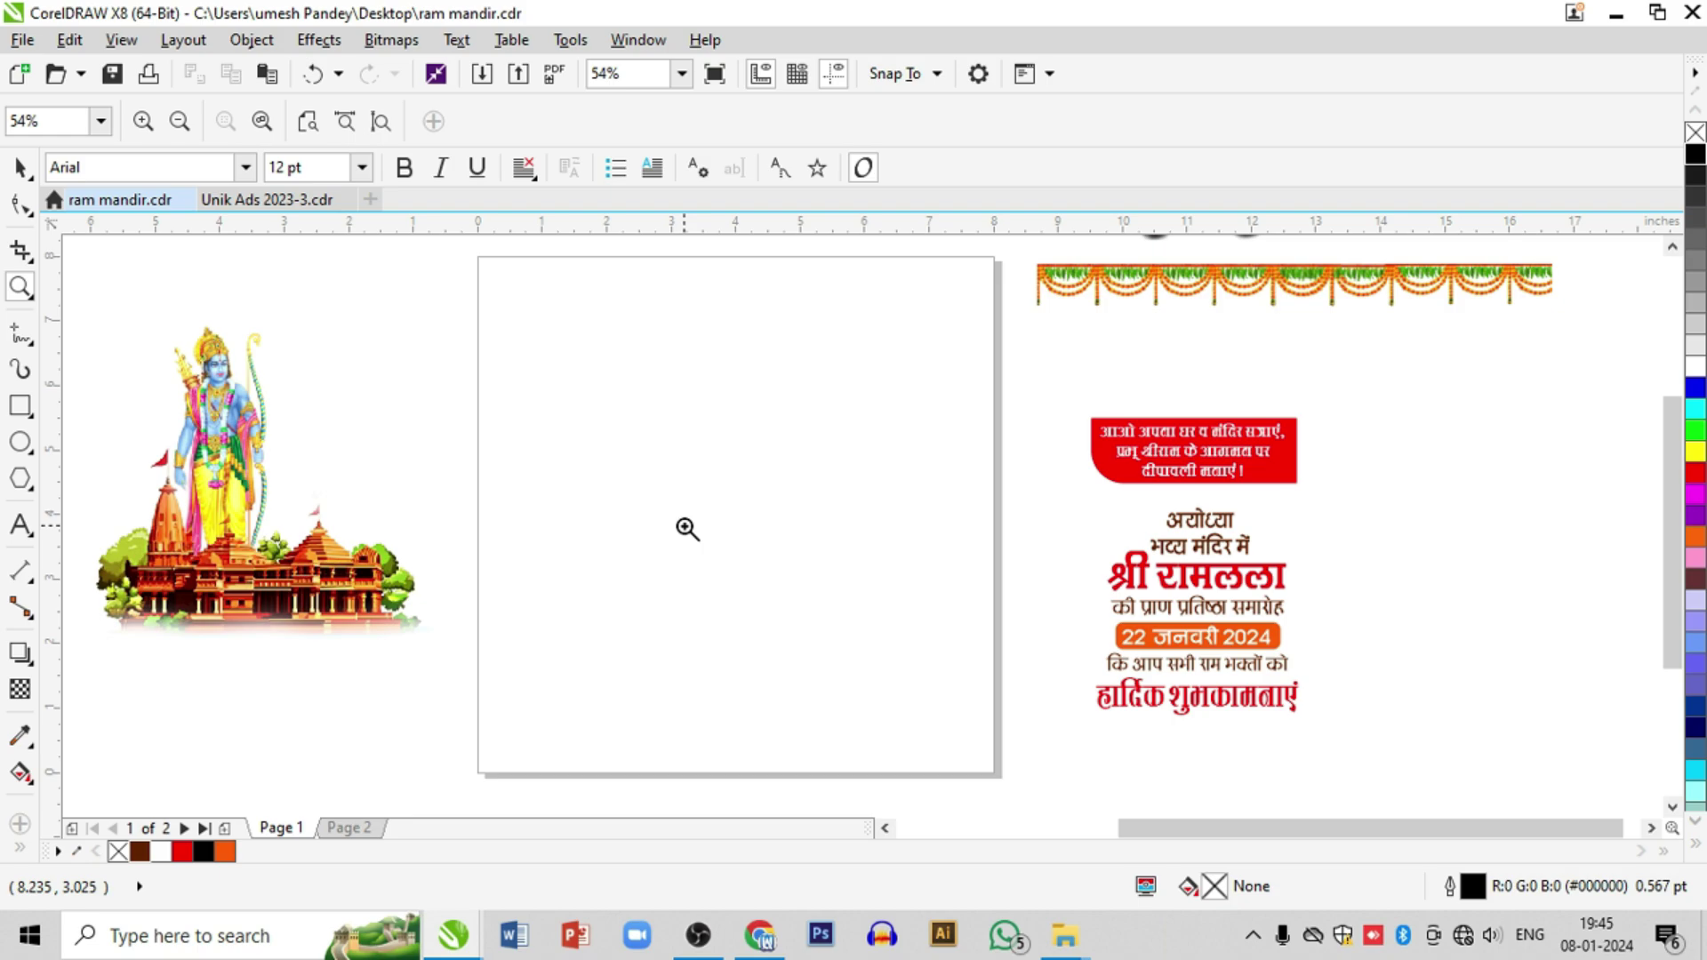
{"action": "scroll", "coordinate": [1063, 686], "scroll_direction": "down", "scroll_amount": 3}
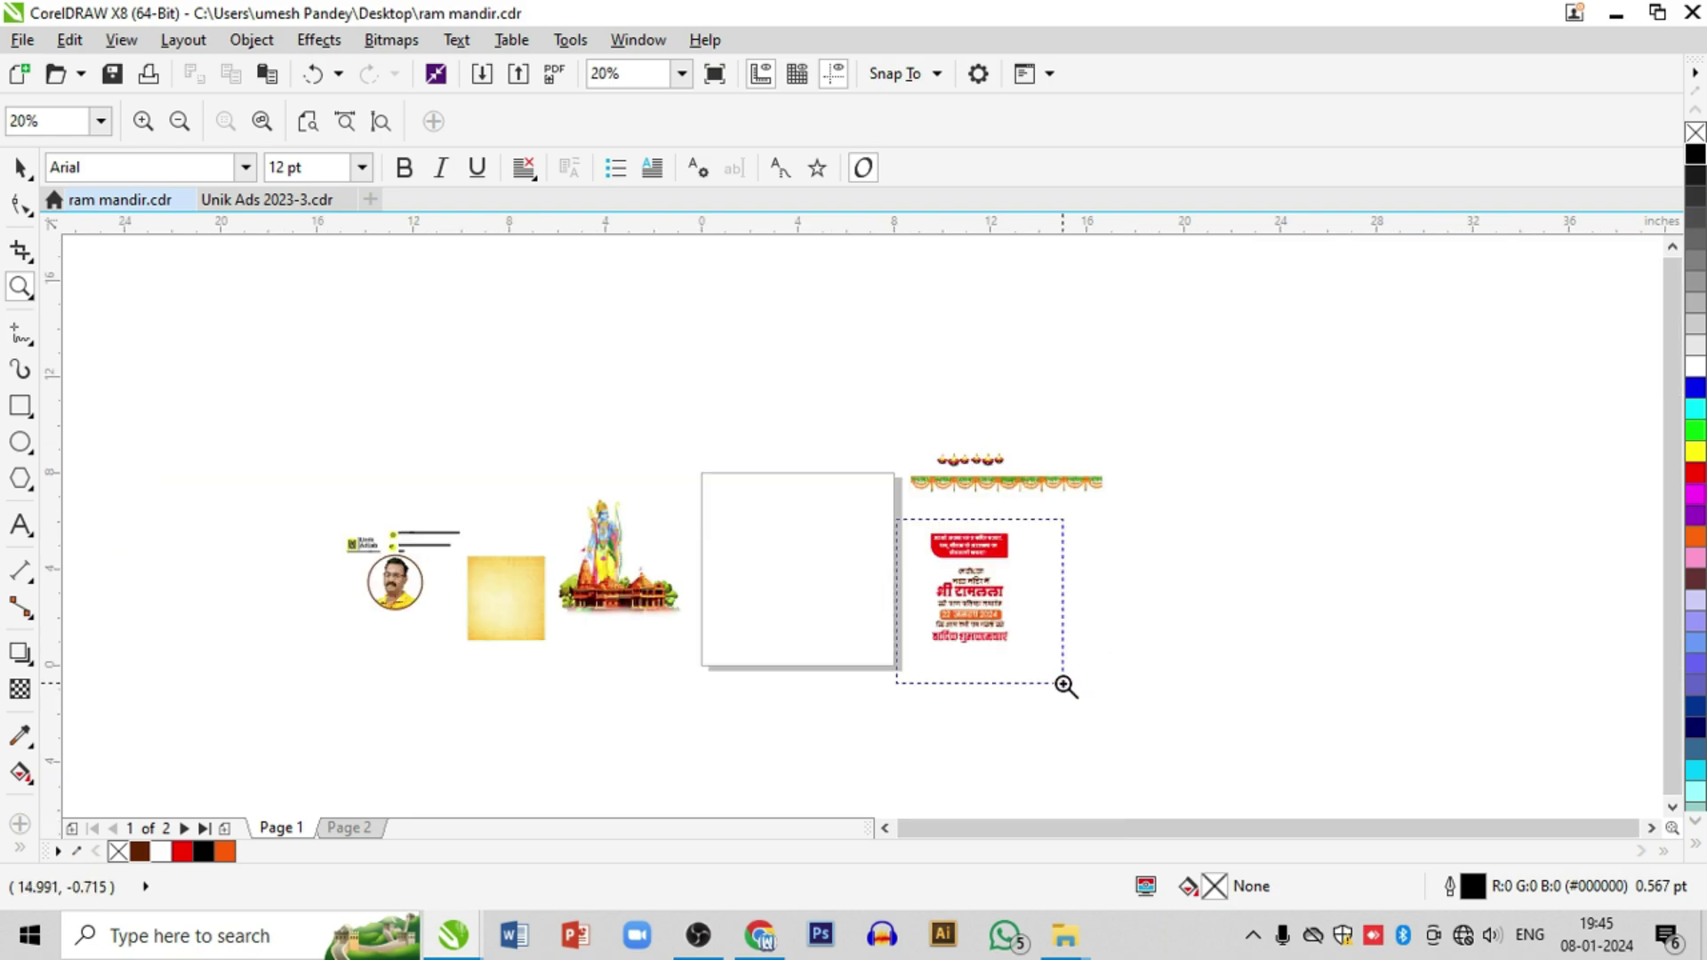
{"action": "scroll", "coordinate": [1067, 685], "scroll_direction": "up", "scroll_amount": 4}
{"action": "scroll", "coordinate": [915, 517], "scroll_direction": "down", "scroll_amount": 4}
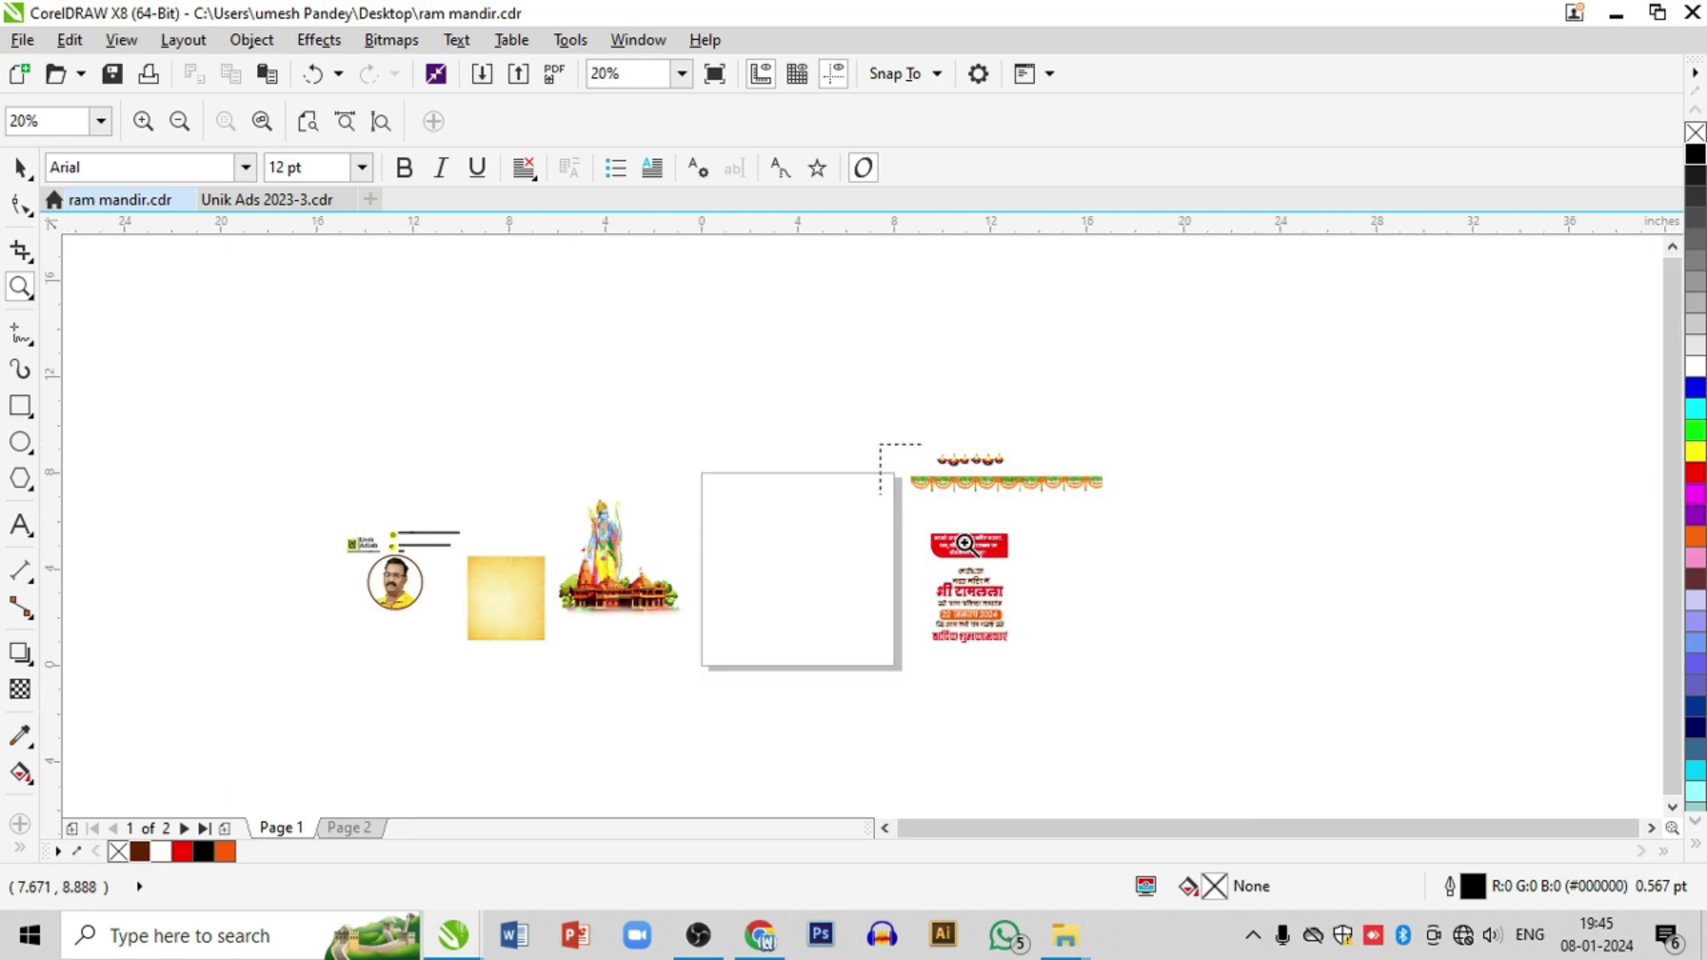
{"action": "scroll", "coordinate": [1070, 648], "scroll_direction": "up", "scroll_amount": 3}
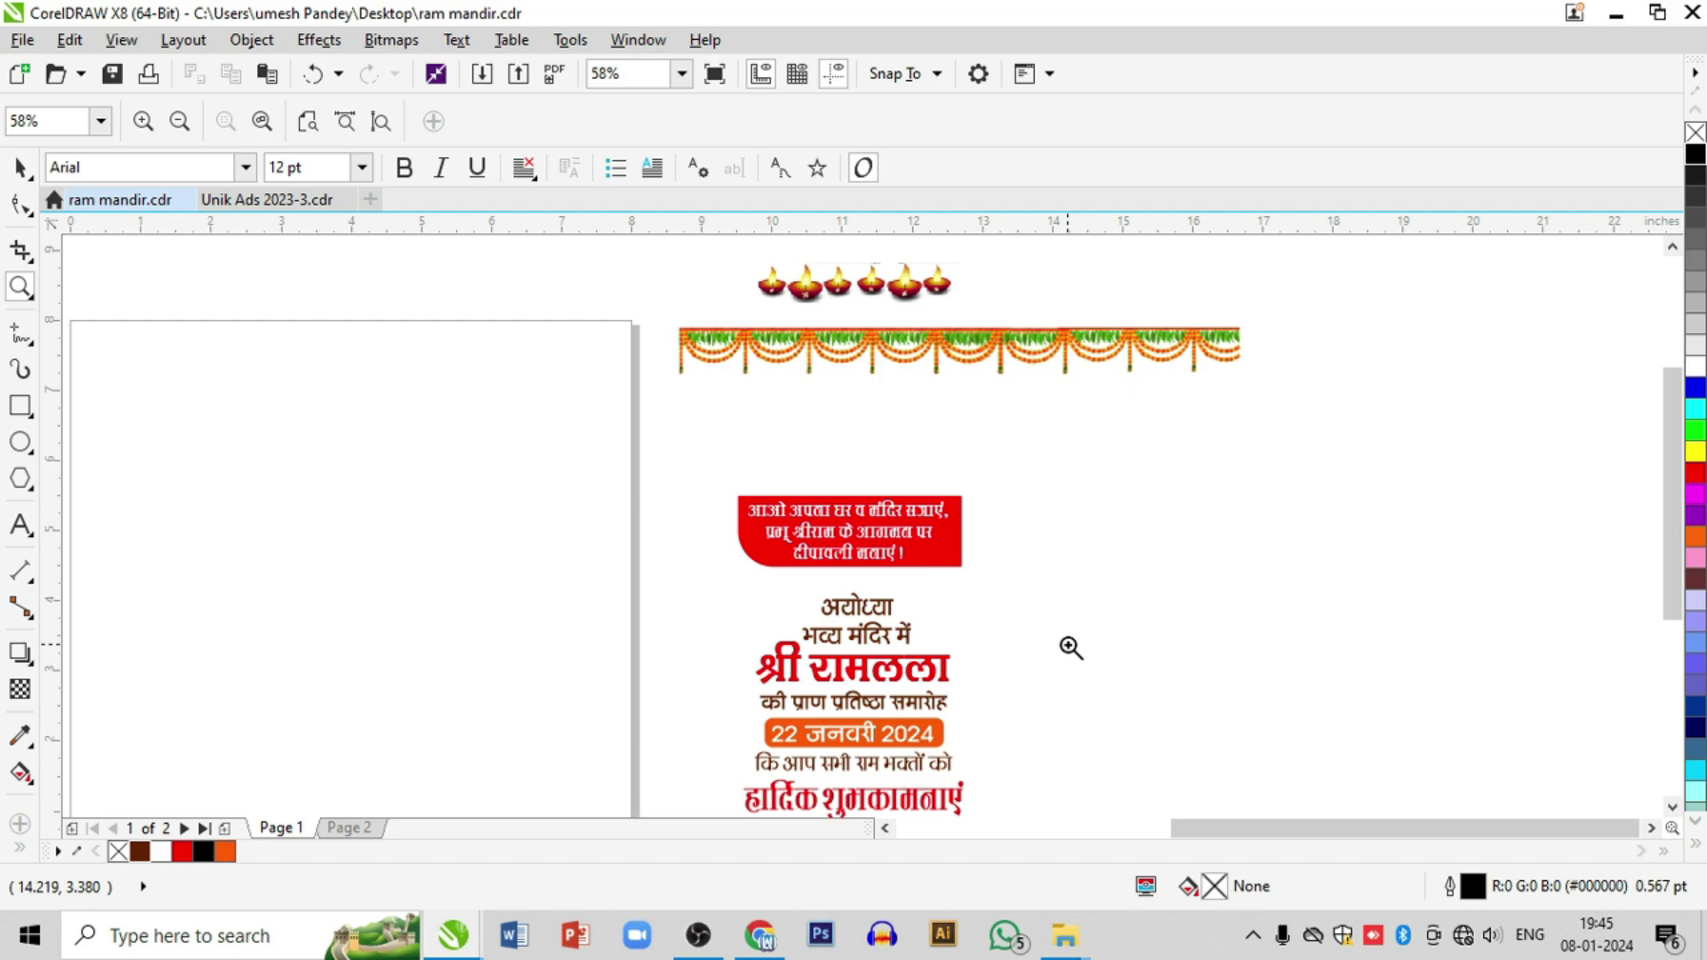
{"action": "left_click_drag", "start_coordinate": [675, 266], "coordinate": [1209, 408]}
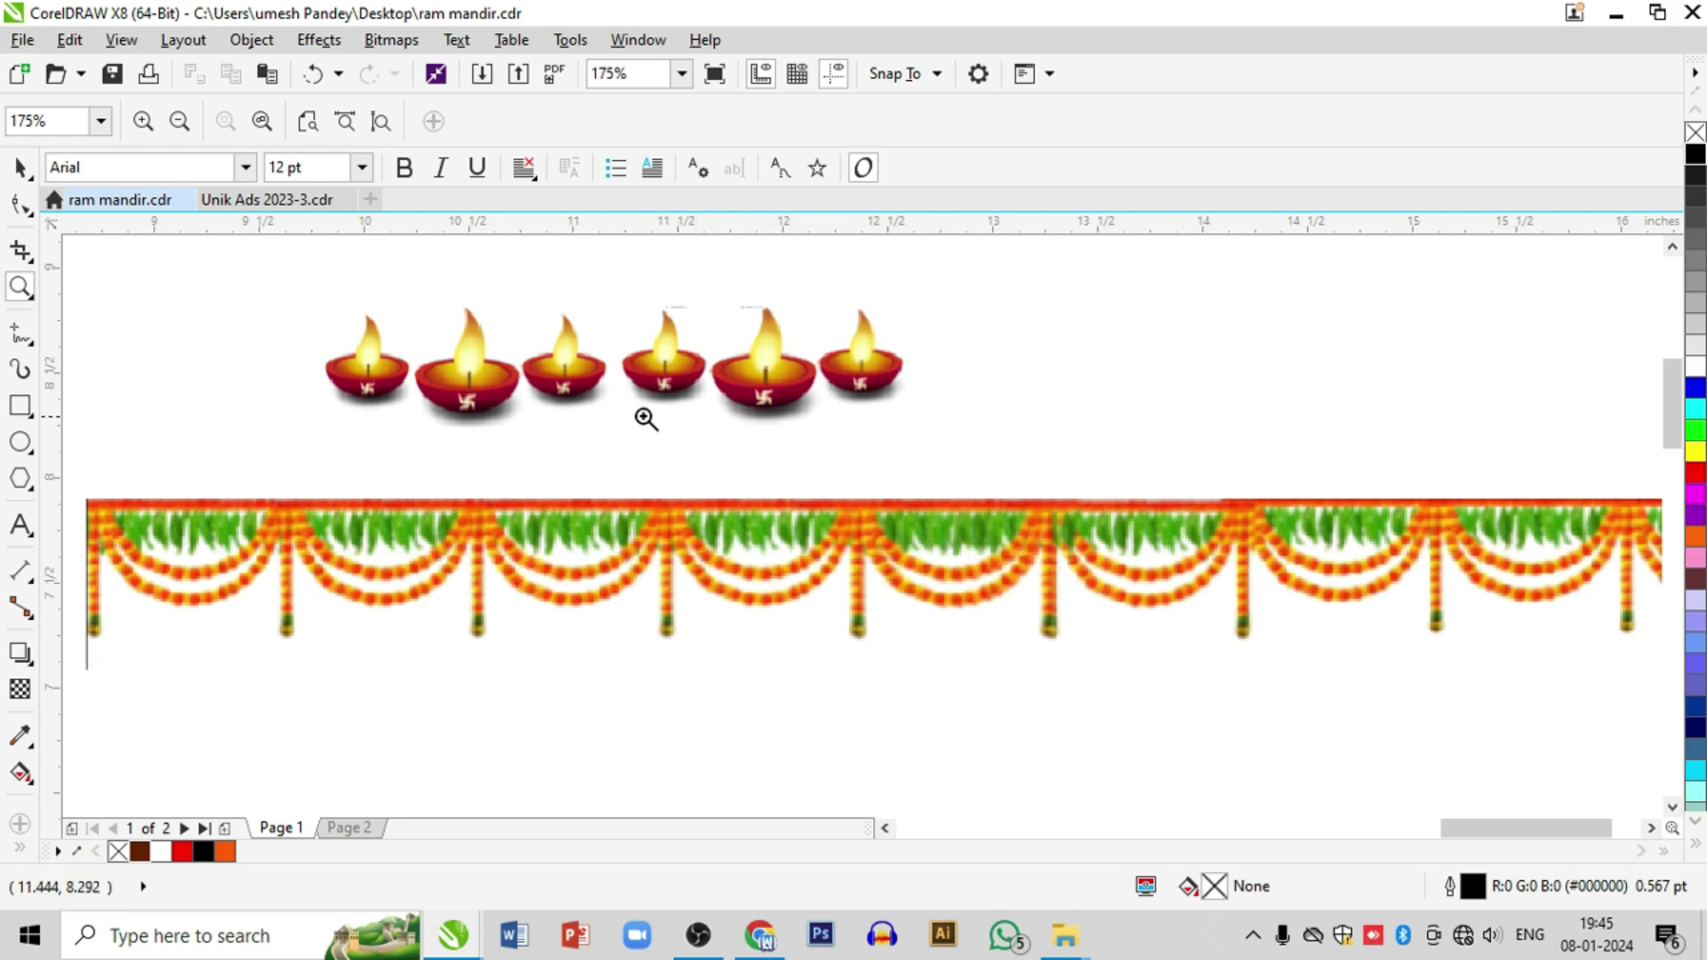
{"action": "right_click", "coordinate": [791, 393]}
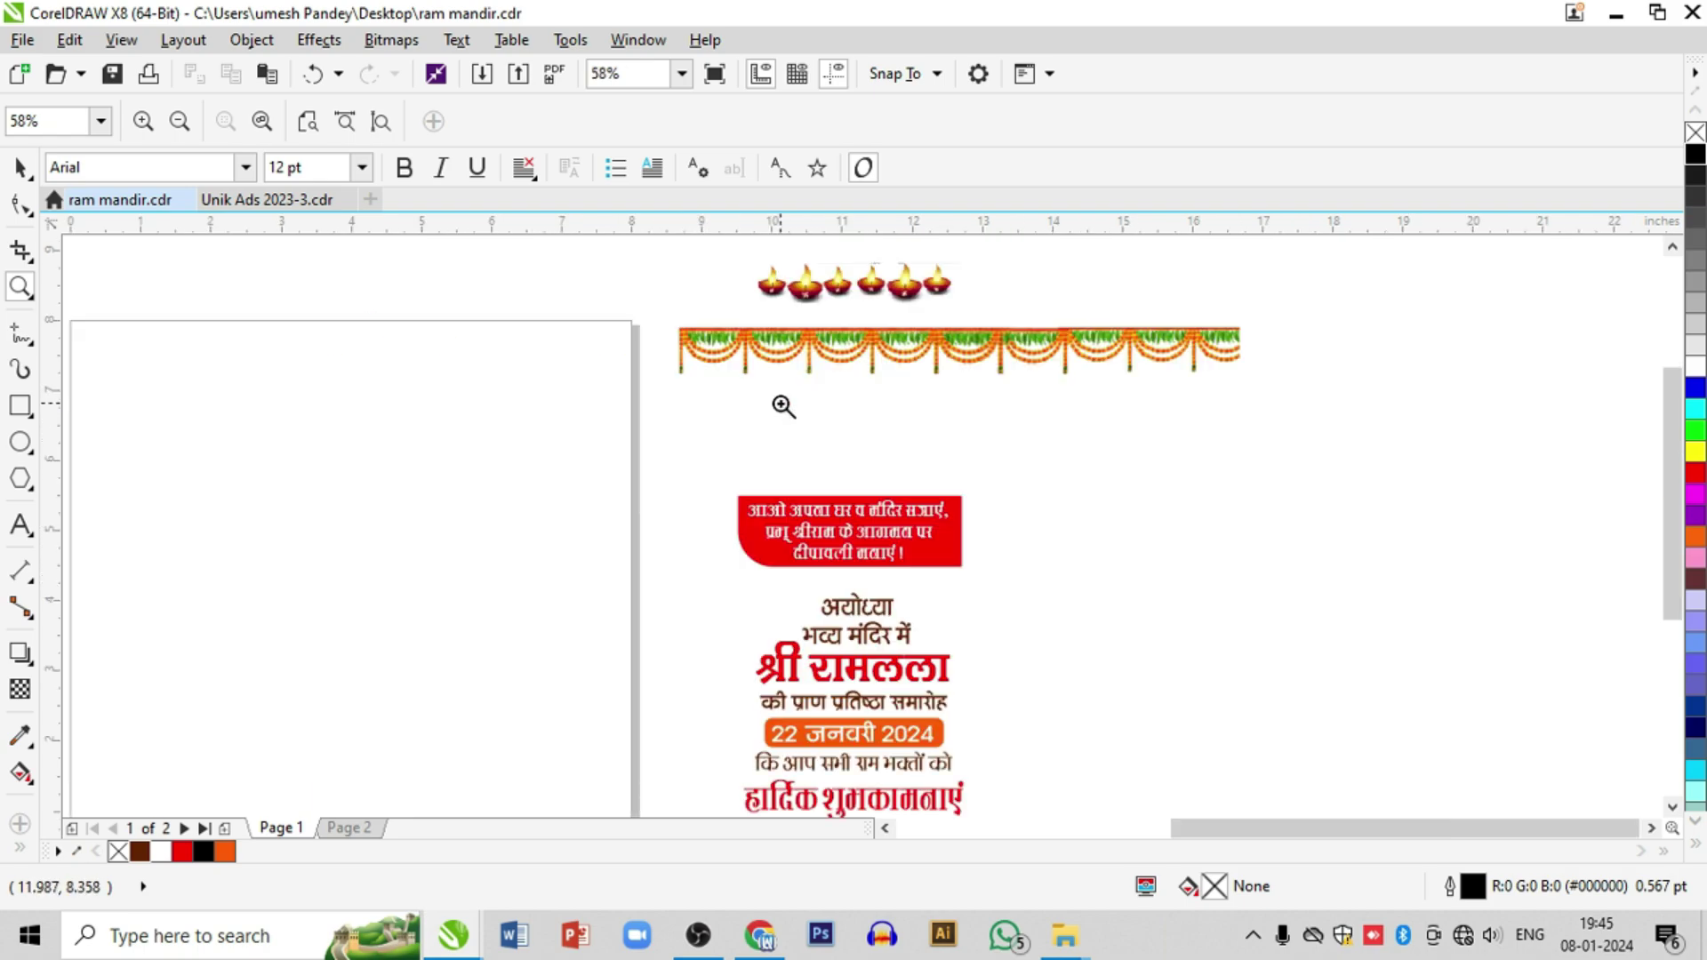
{"action": "right_click", "coordinate": [885, 507]}
{"action": "left_click_drag", "start_coordinate": [628, 561], "coordinate": [480, 599]}
{"action": "right_click", "coordinate": [979, 573]}
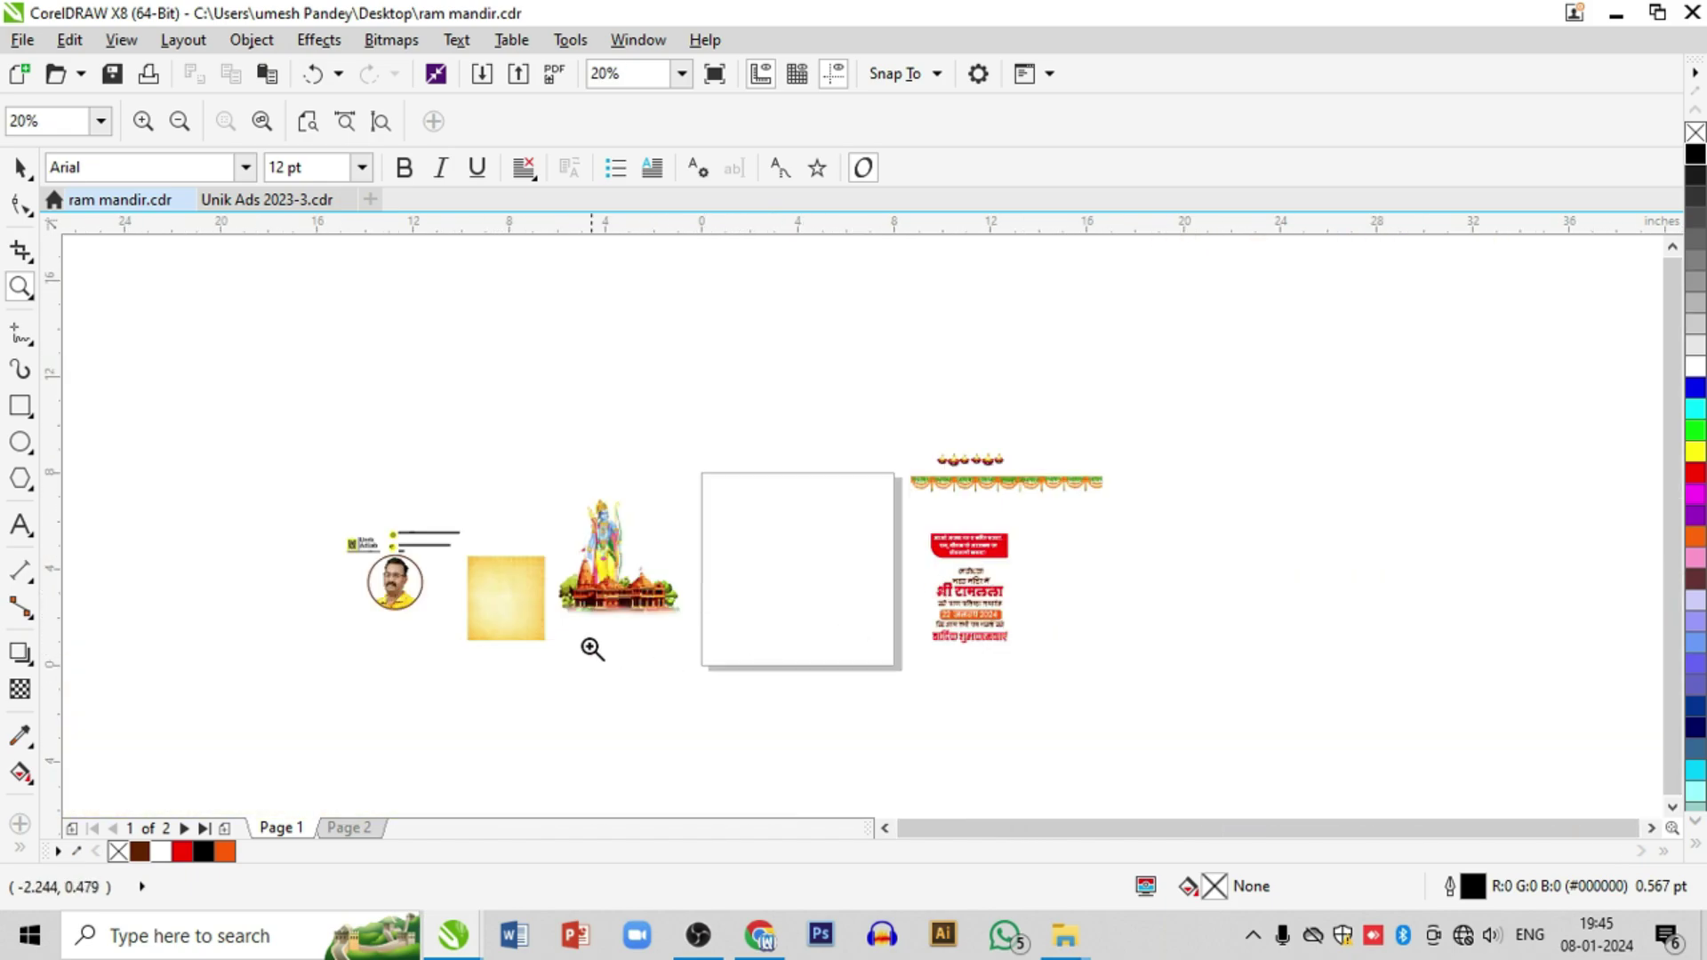
{"action": "left_click_drag", "start_coordinate": [357, 526], "coordinate": [724, 640]}
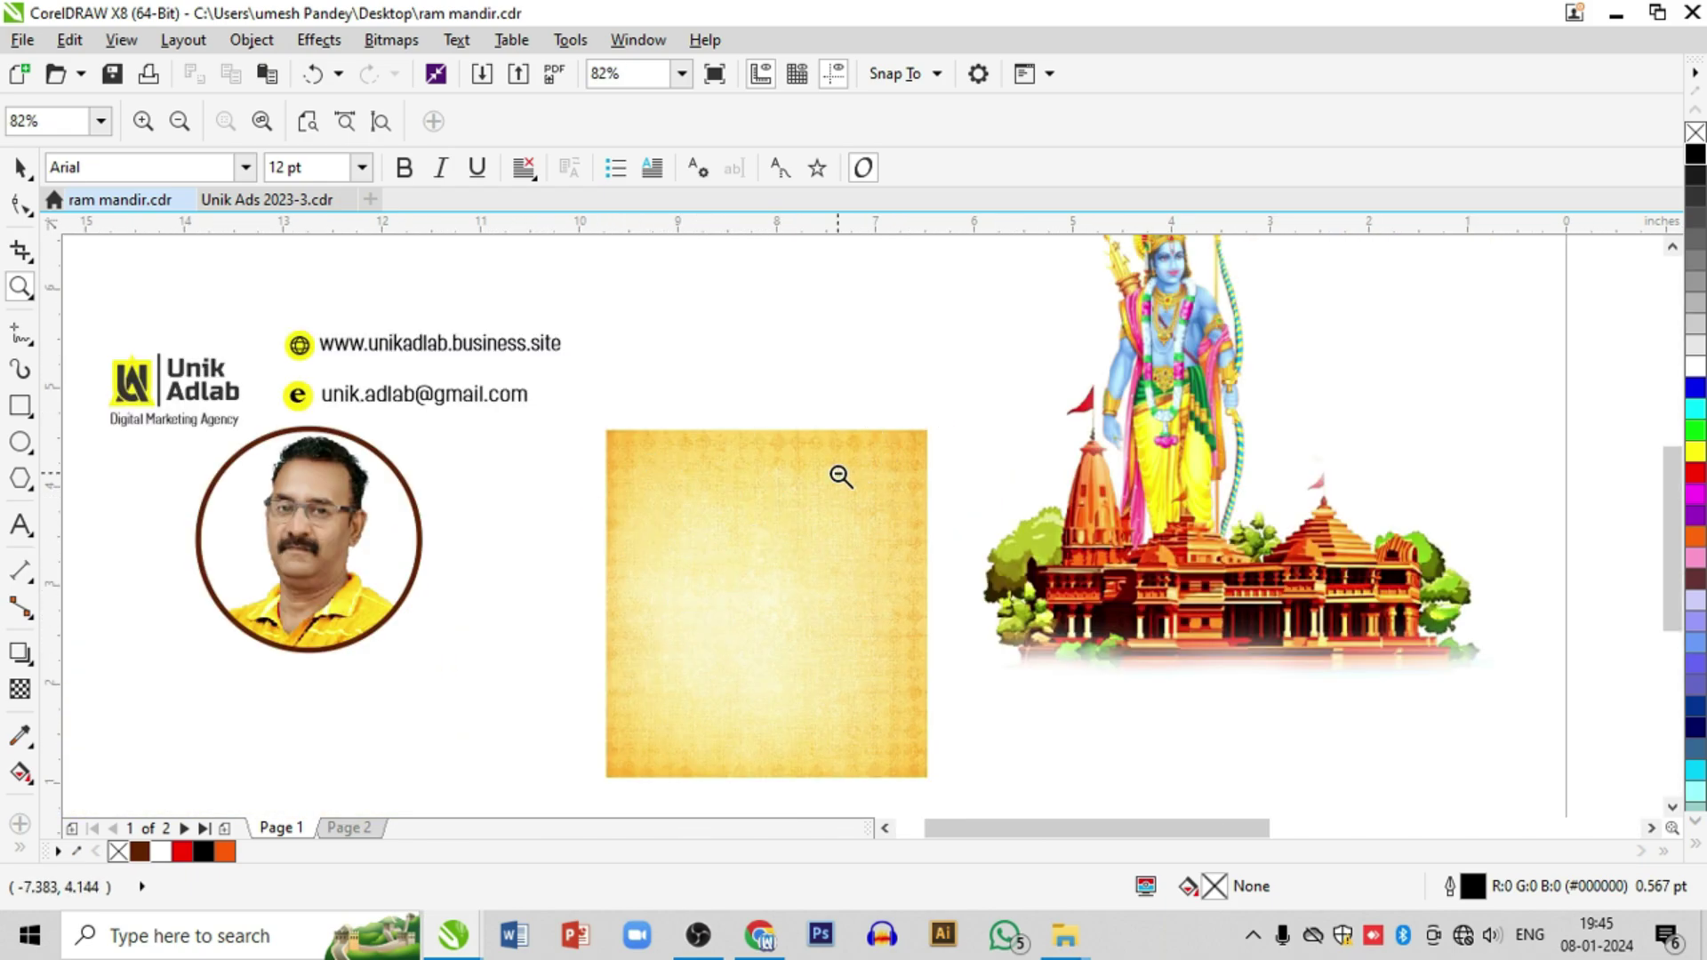
{"action": "right_click", "coordinate": [840, 476]}
{"action": "left_click_drag", "start_coordinate": [568, 432], "coordinate": [1120, 678]}
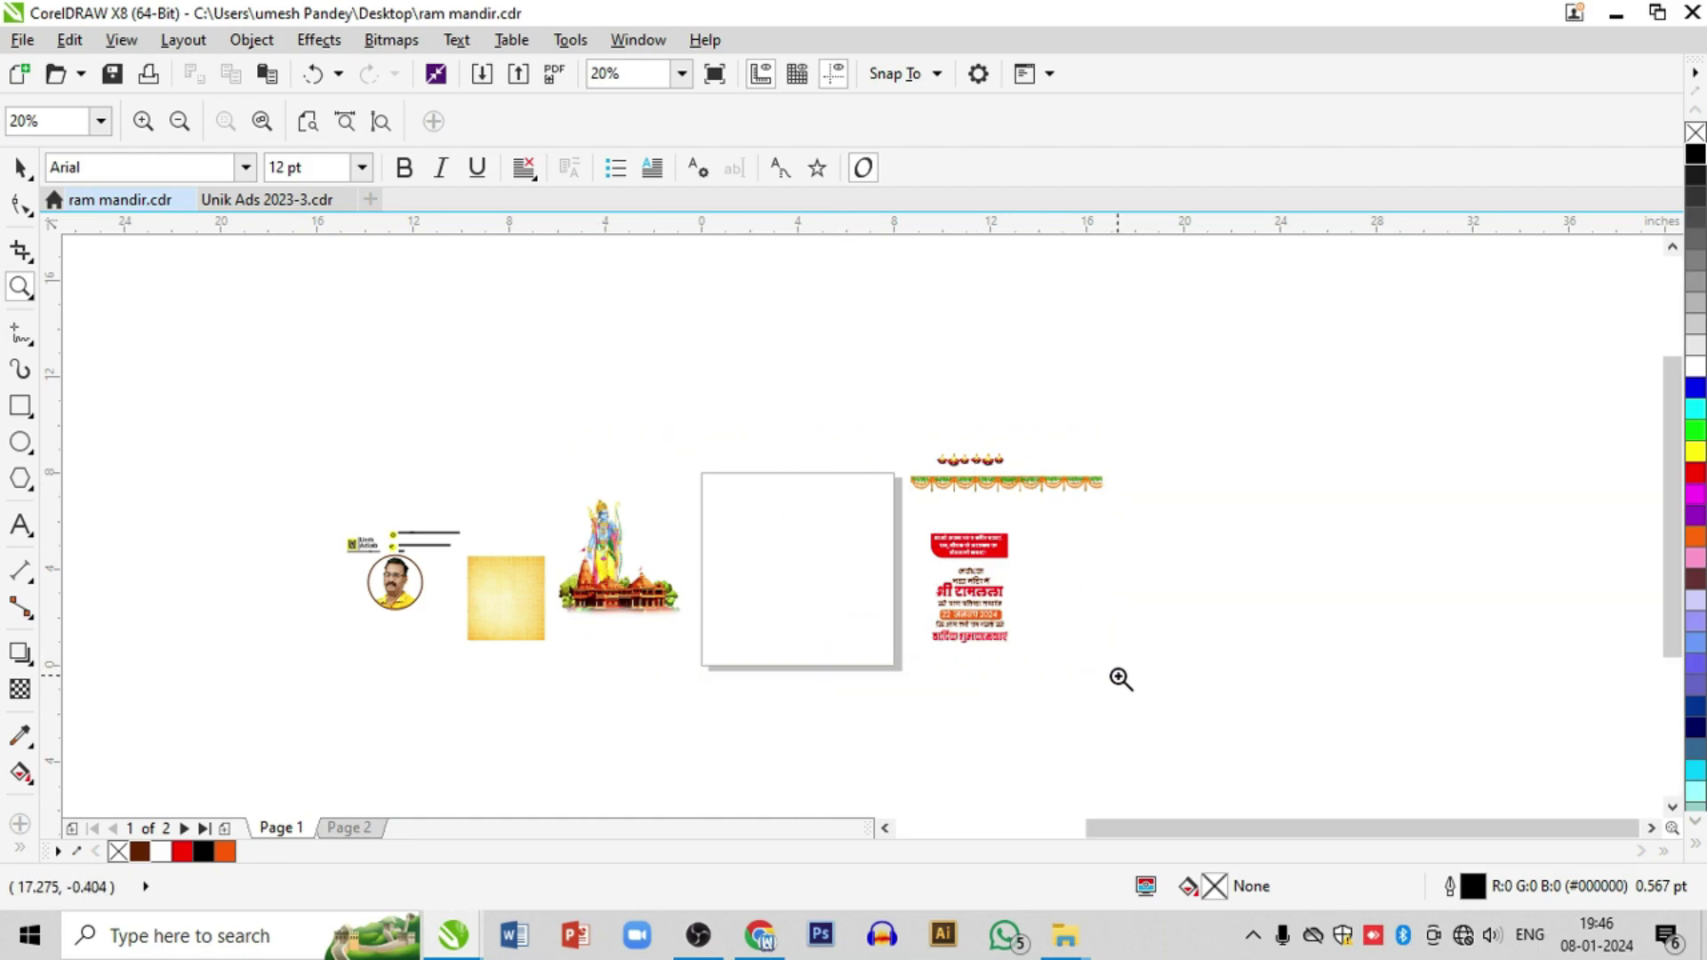
{"action": "left_click_drag", "start_coordinate": [1031, 451], "coordinate": [1333, 766]}
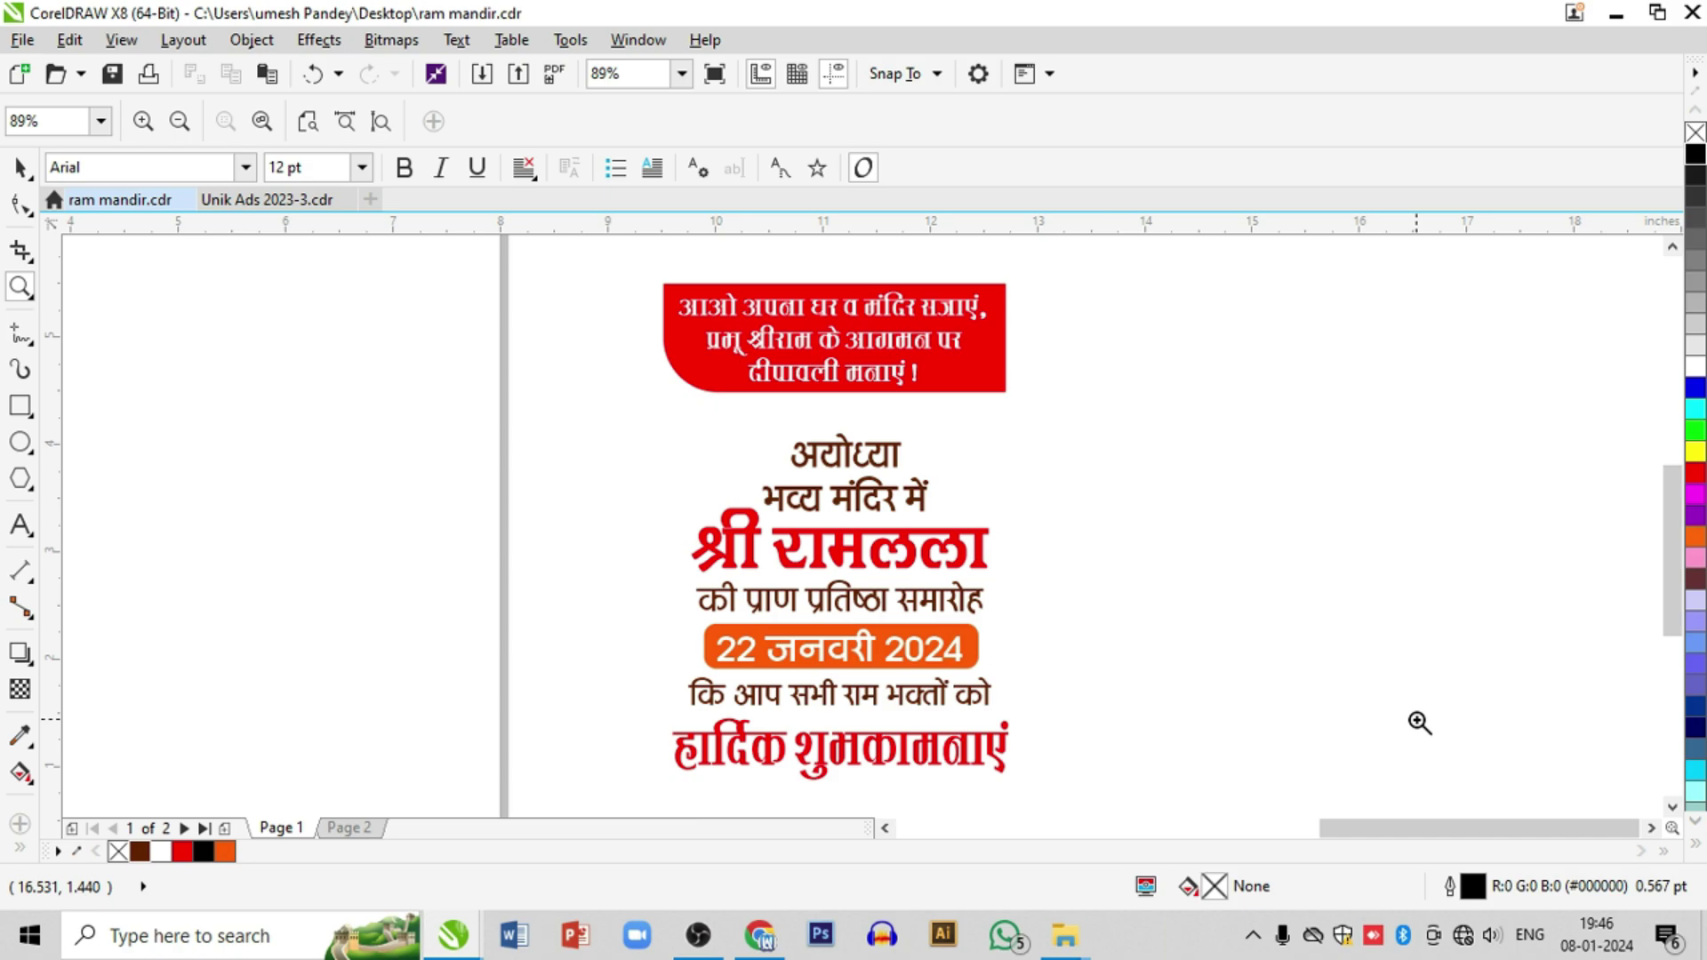
Step: Create an 8 × 8 inch rectangle that exactly covers the page
{"action": "key", "text": "F4"}
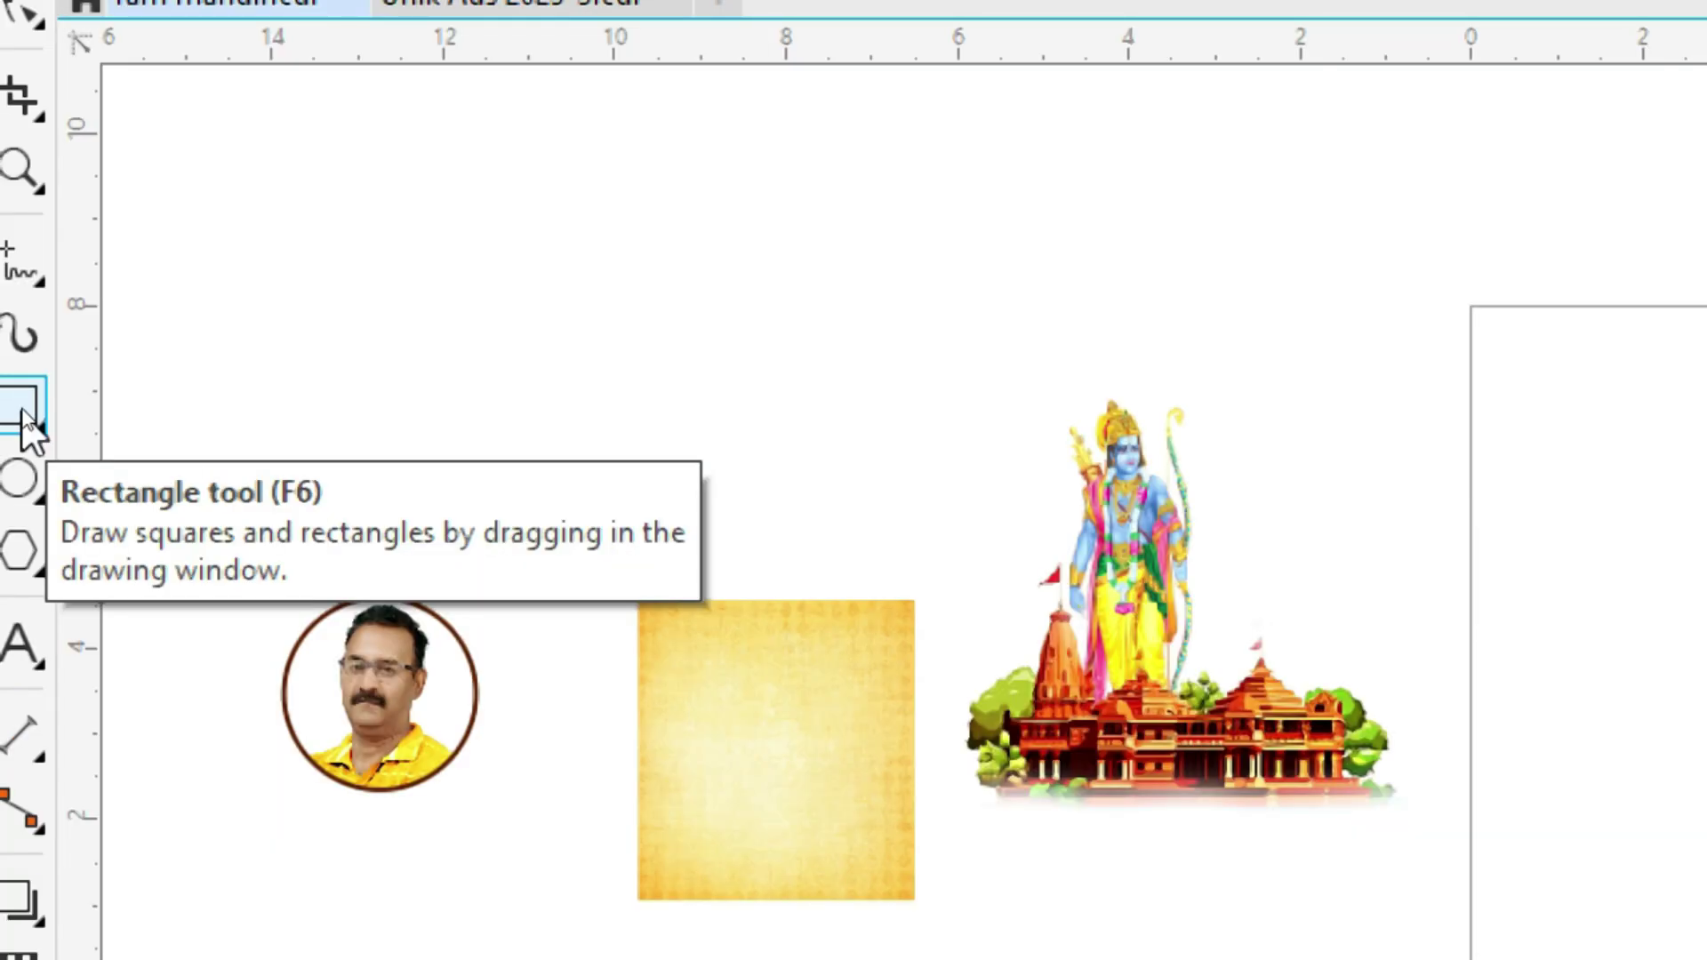
{"action": "double_click", "coordinate": [27, 425]}
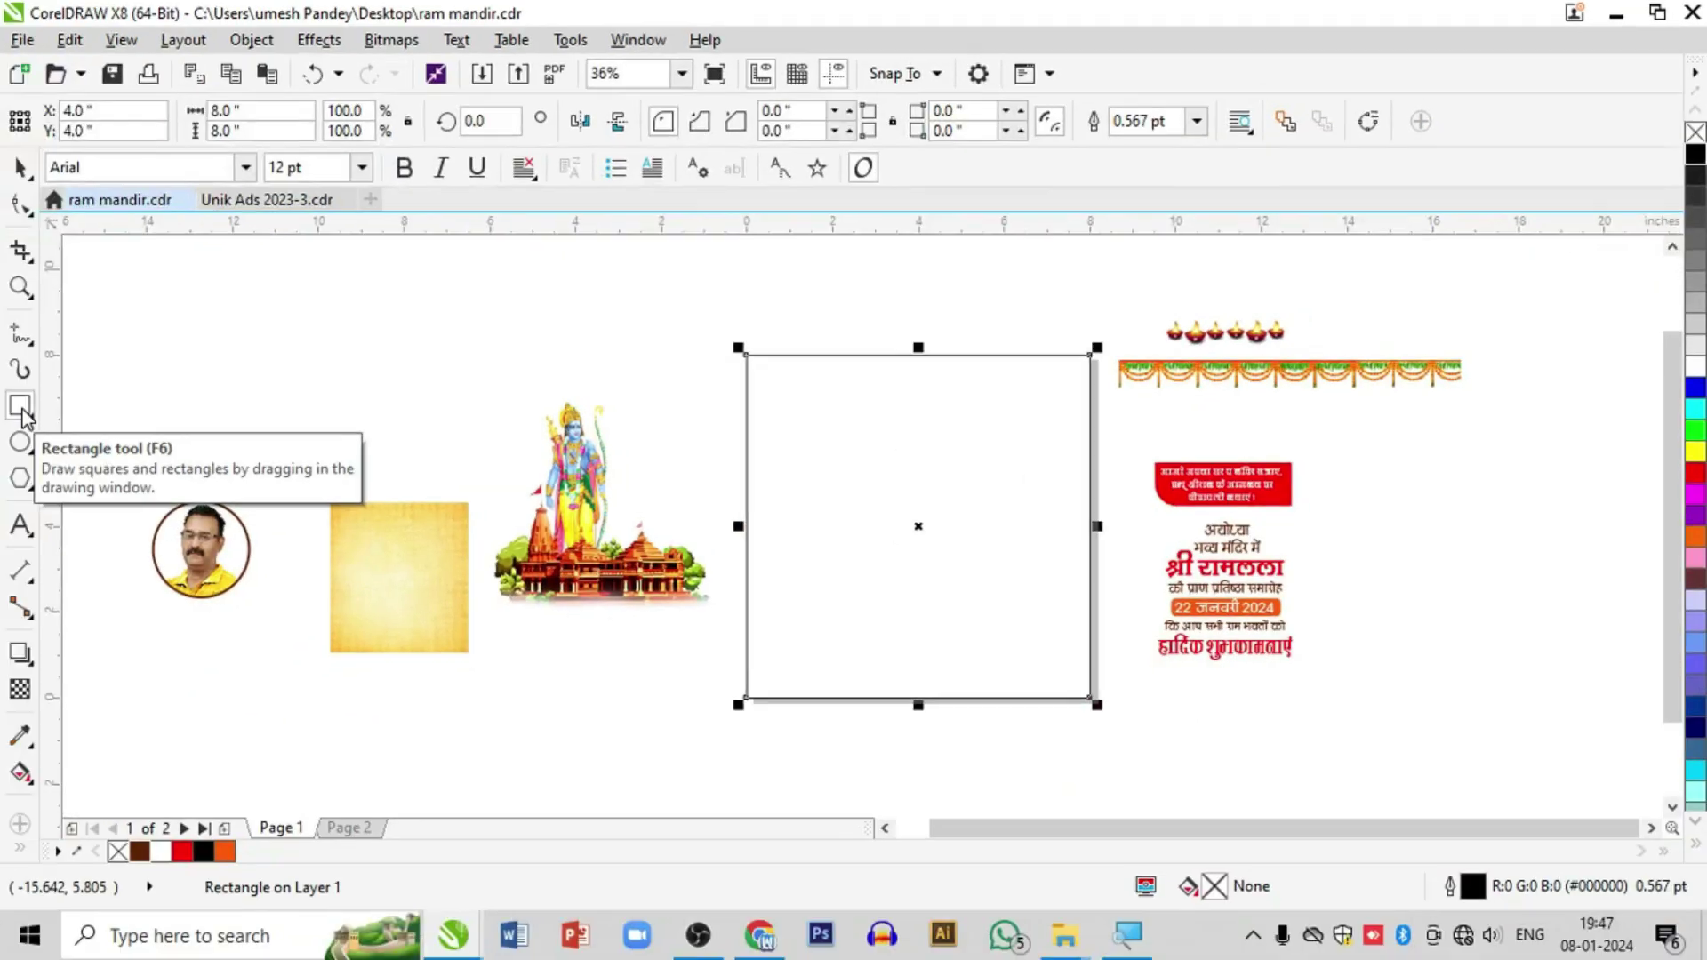
{"action": "left_click", "coordinate": [20, 167]}
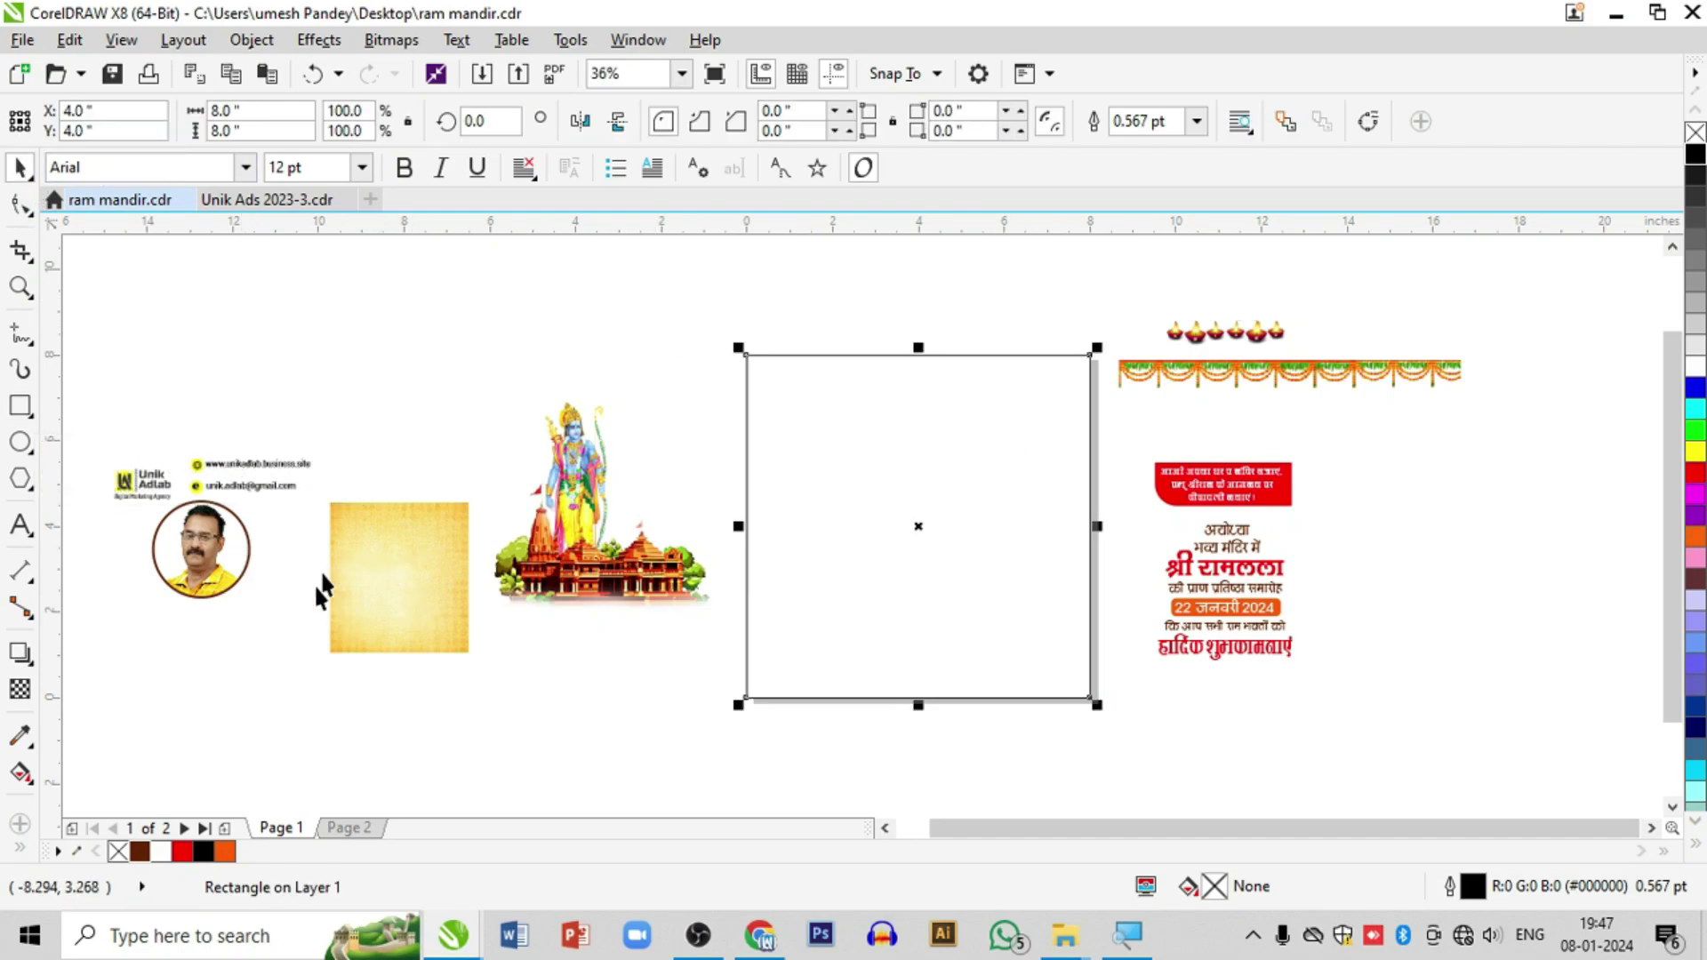
Step: Move the golden texture onto the page and enlarge it to about 8.52 × 9.26 inches, larger than the rectangle
{"action": "left_click", "coordinate": [396, 605]}
{"action": "left_click_drag", "start_coordinate": [413, 583], "coordinate": [754, 392]}
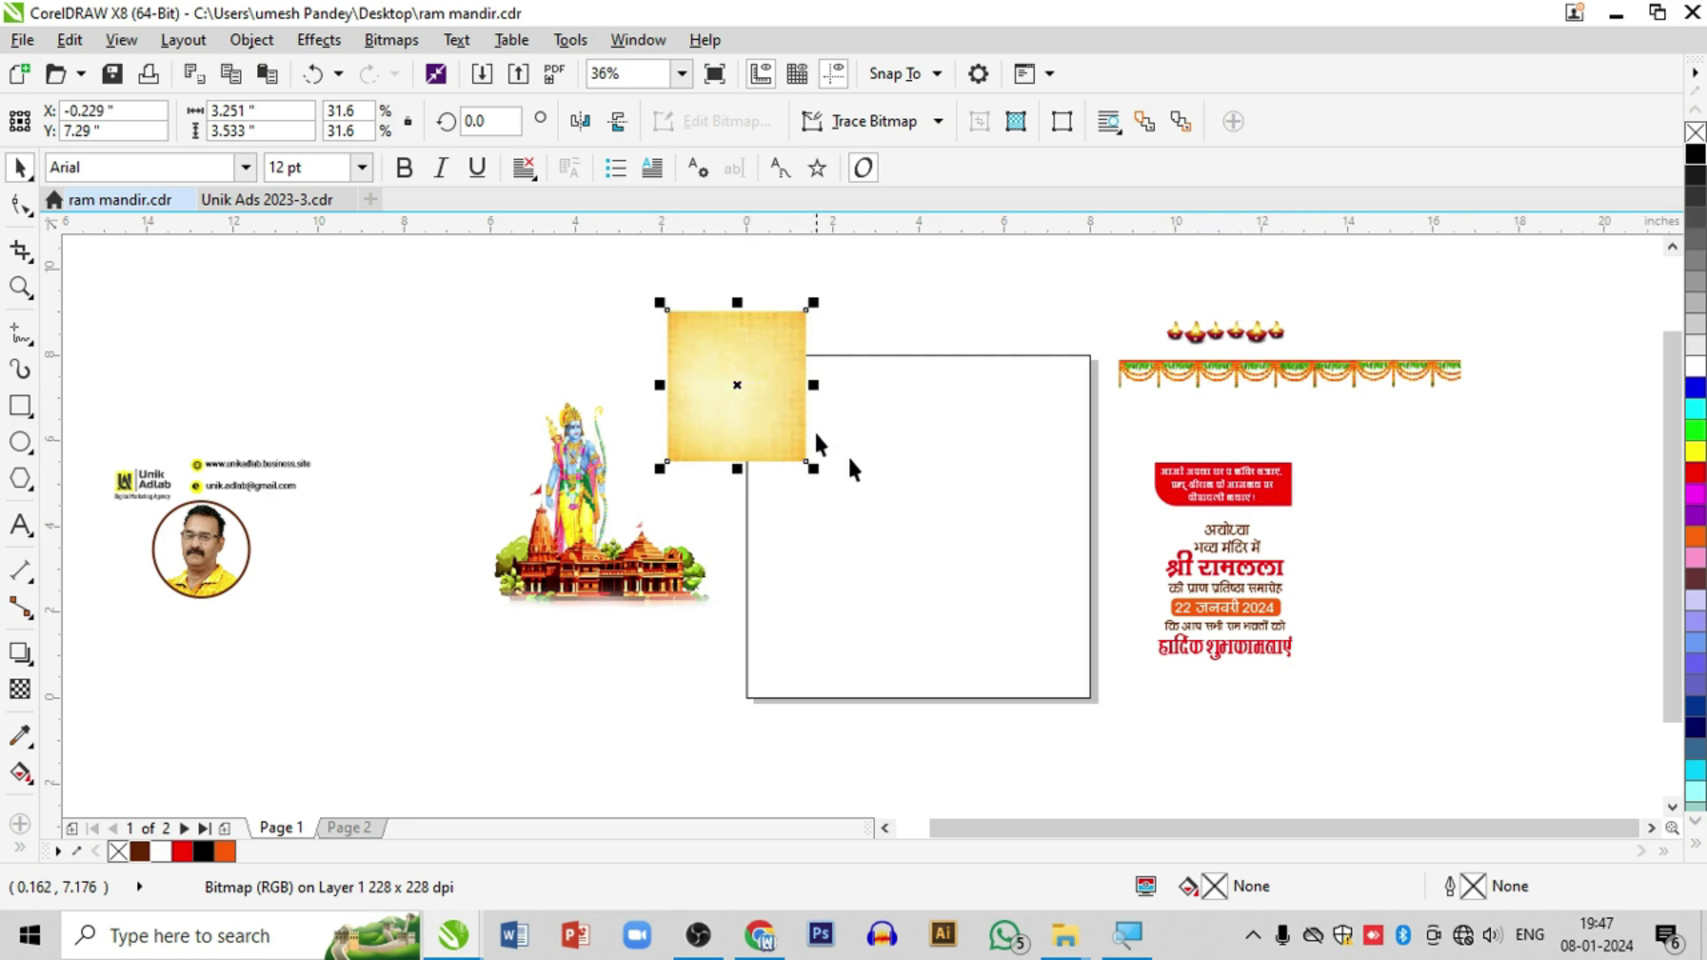
{"action": "left_click_drag", "start_coordinate": [805, 462], "coordinate": [1035, 709]}
{"action": "left_click_drag", "start_coordinate": [818, 478], "coordinate": [791, 499]}
Step: PowerClip the golden texture inside the page-sized rectangle
{"action": "right_click", "coordinate": [841, 622]}
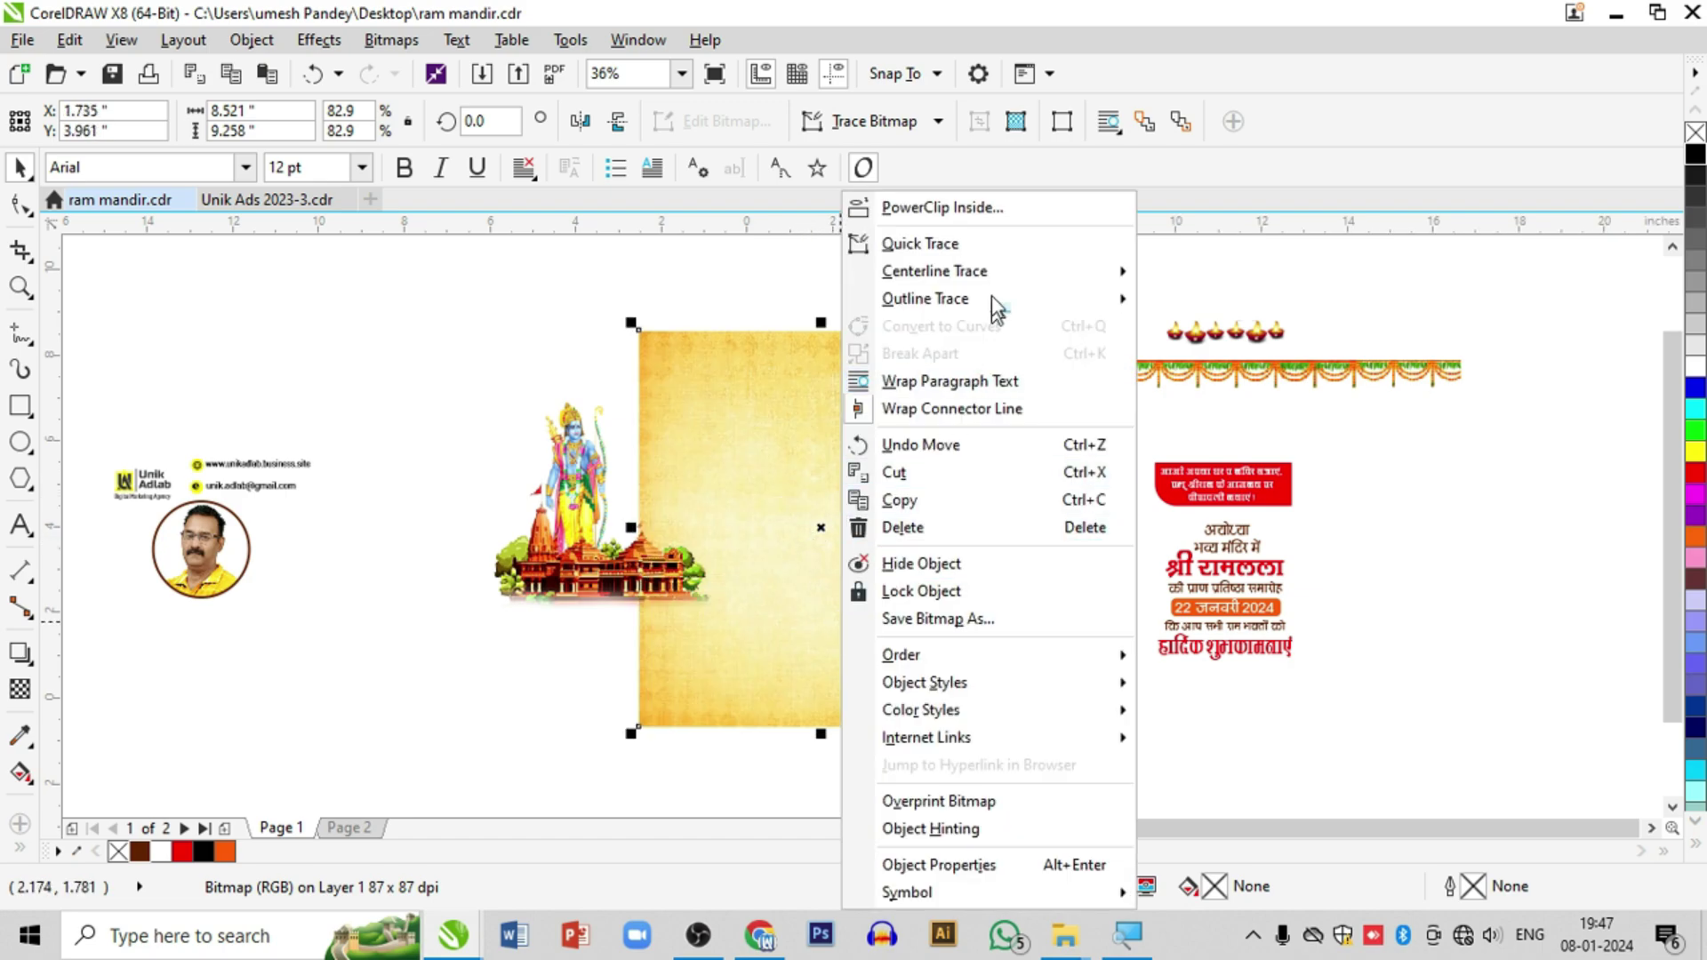
{"action": "left_click", "coordinate": [987, 208]}
{"action": "left_click", "coordinate": [1058, 533]}
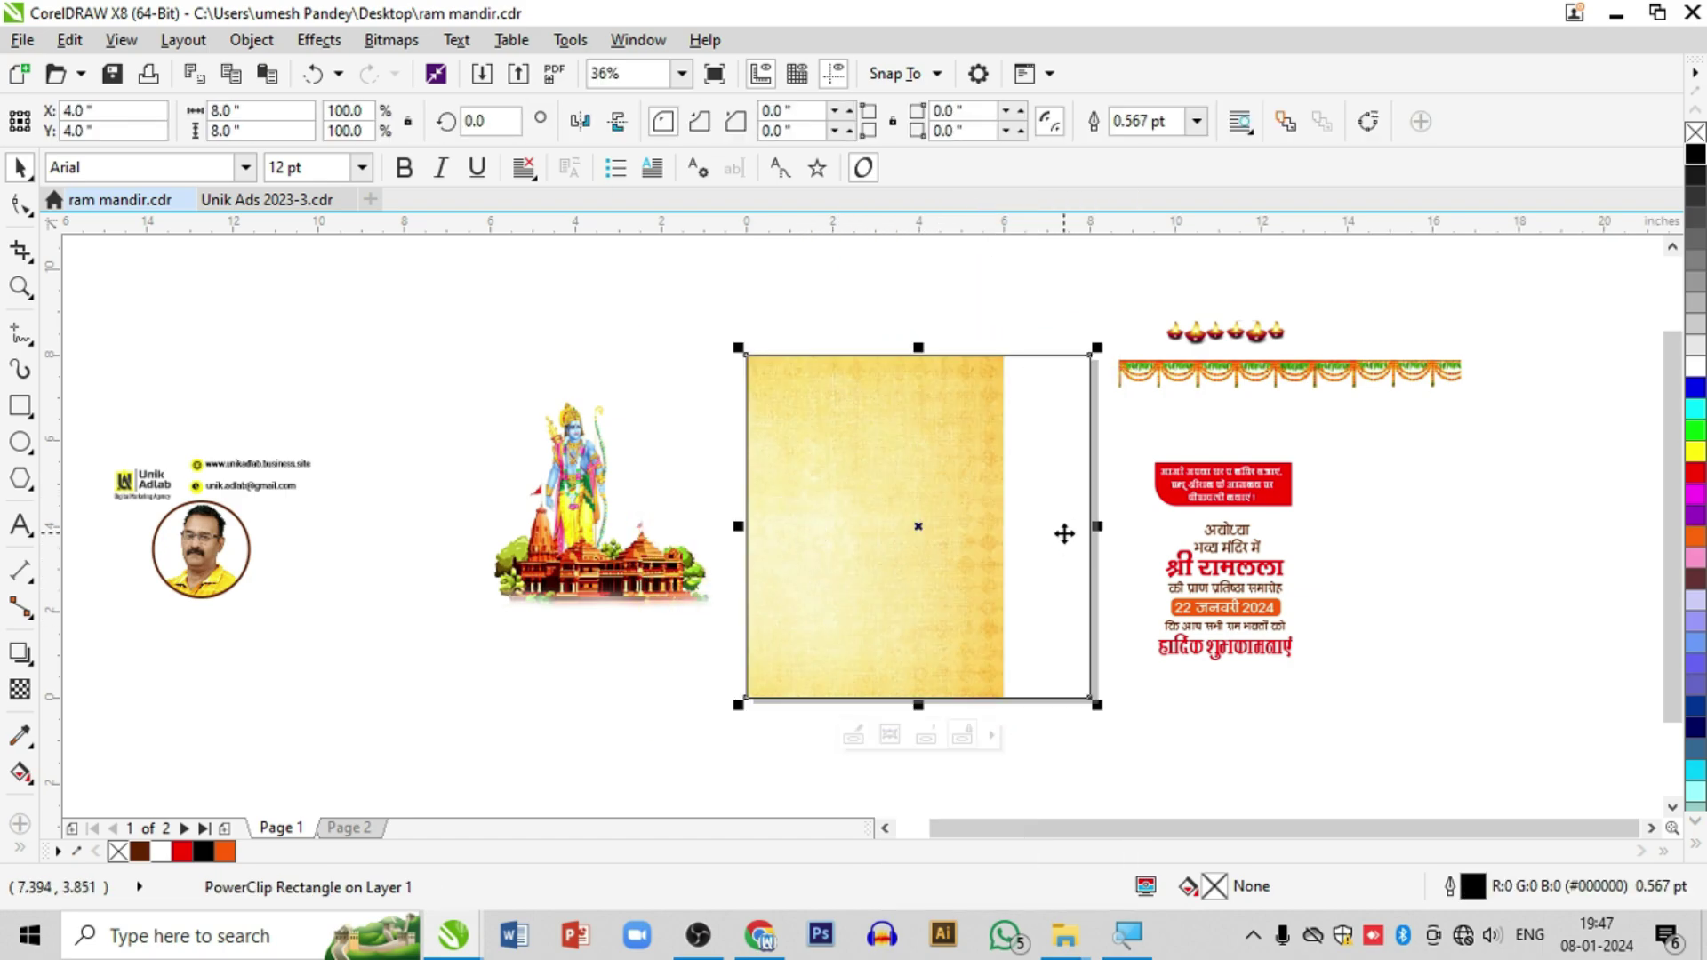
Step: Edit the PowerClip contents, centre the golden texture so it covers the whole frame, and finish editing
{"action": "left_click", "coordinate": [838, 590], "text": "ctrl"}
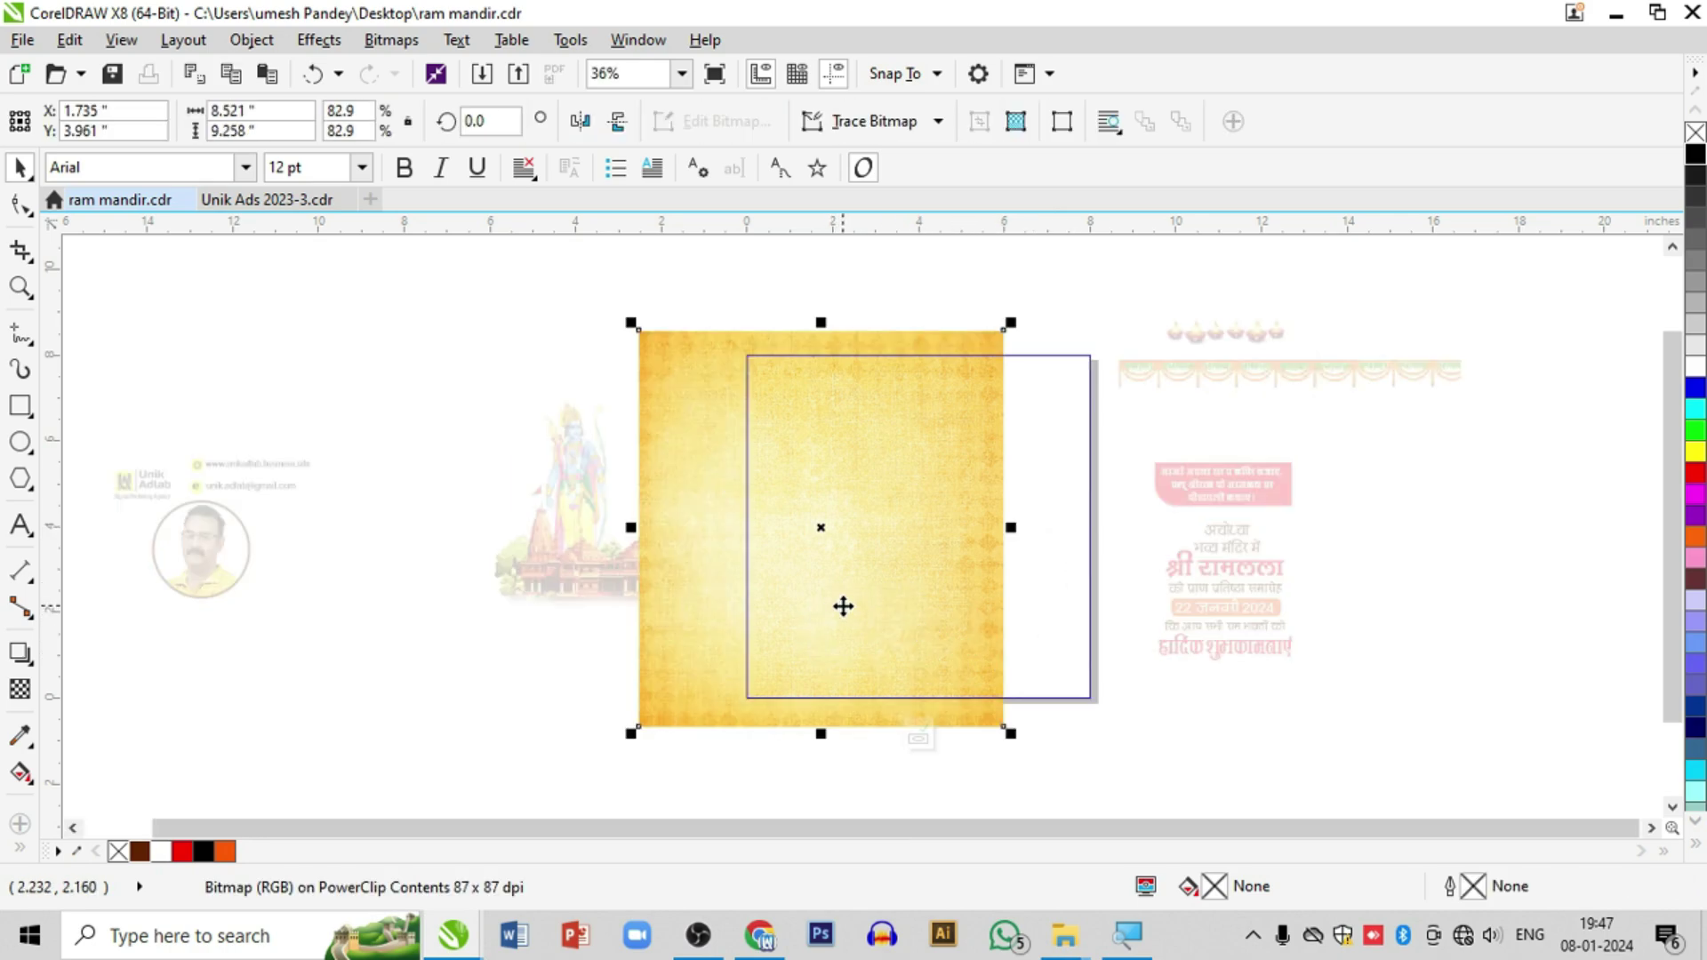
{"action": "left_click_drag", "start_coordinate": [842, 605], "coordinate": [945, 617]}
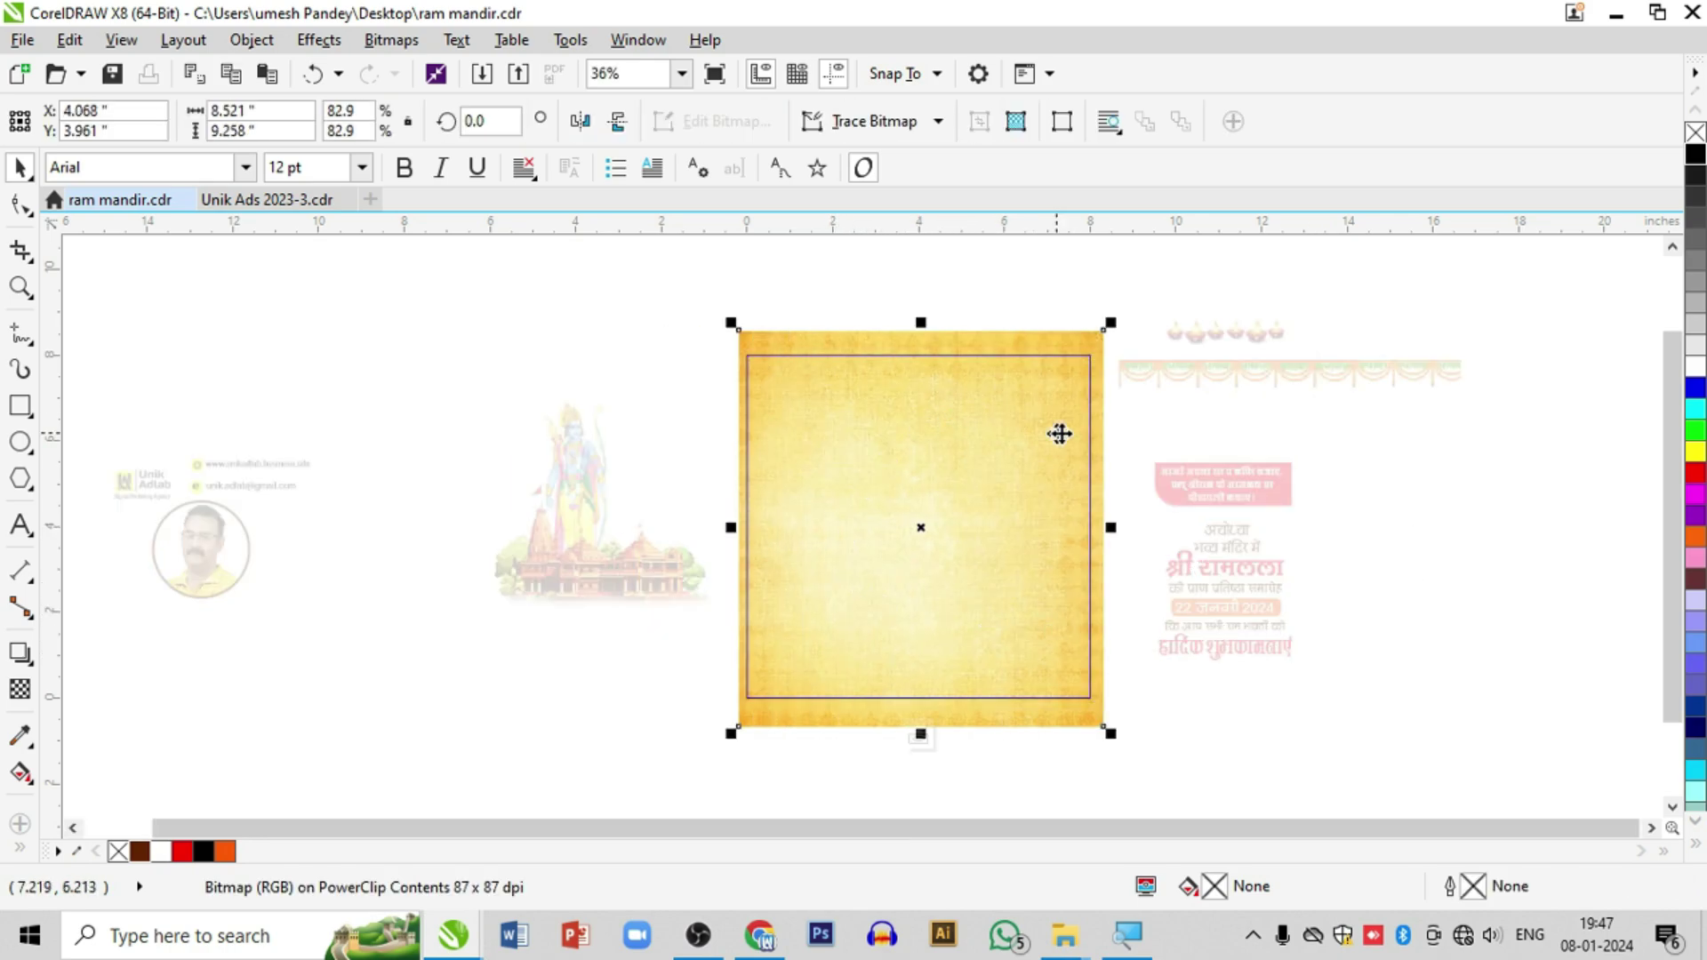
{"action": "left_click_drag", "start_coordinate": [977, 459], "coordinate": [975, 471]}
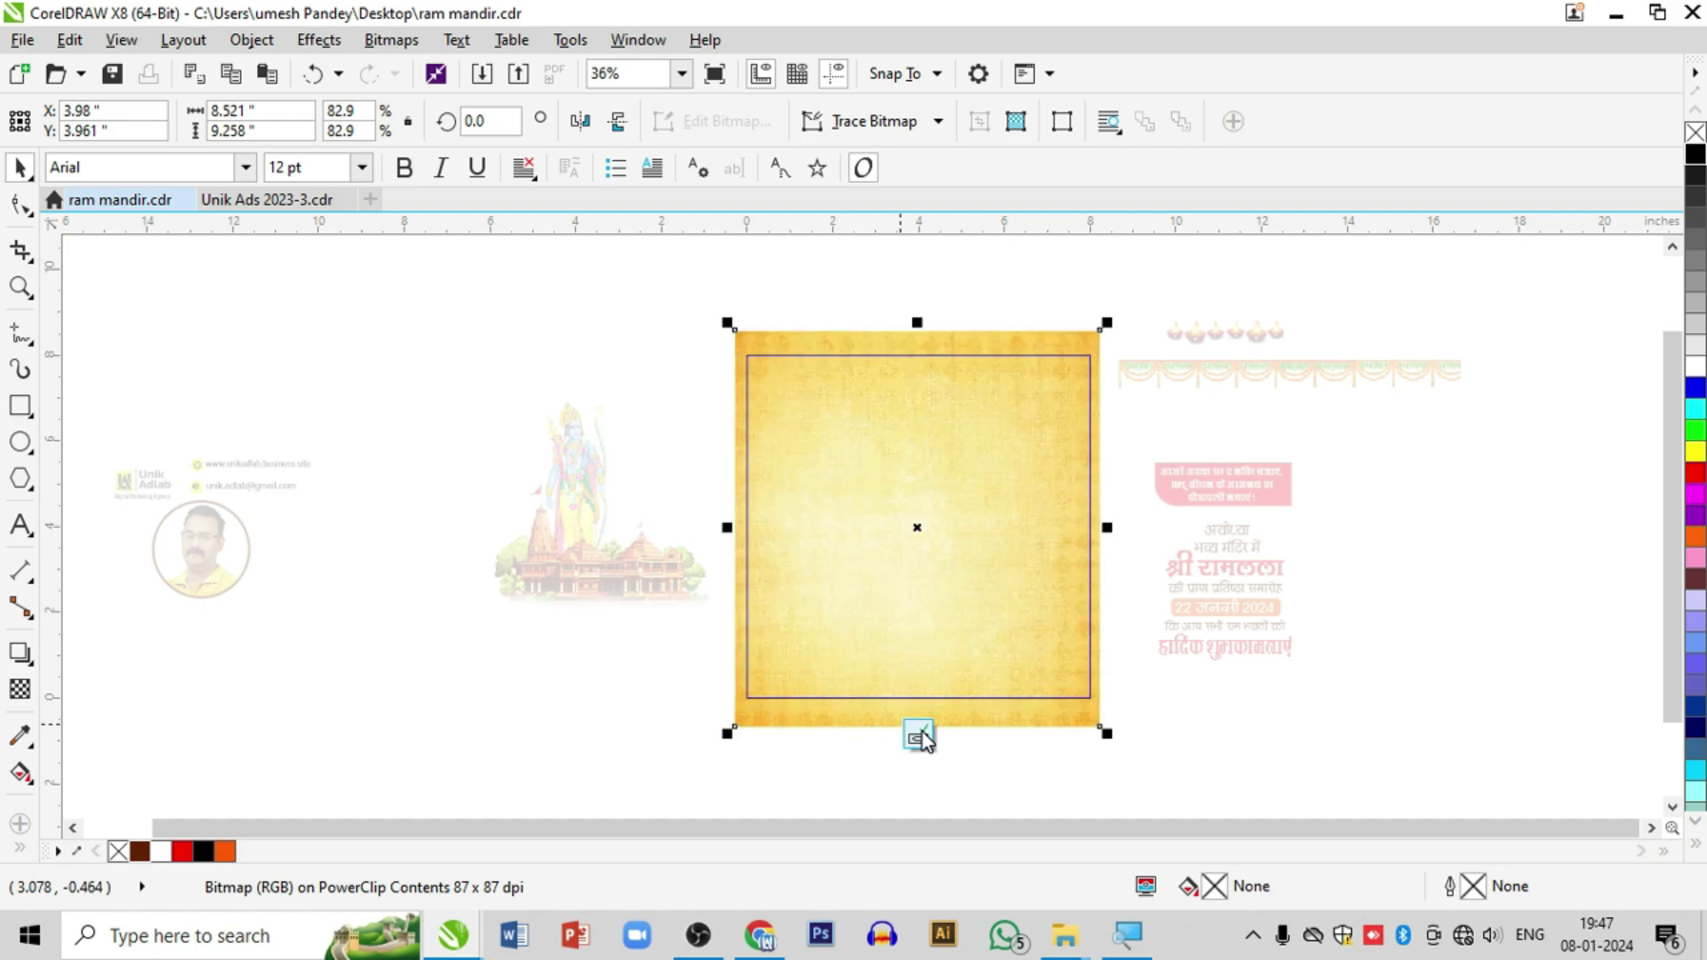
{"action": "left_click", "coordinate": [920, 738]}
{"action": "left_click", "coordinate": [696, 311]}
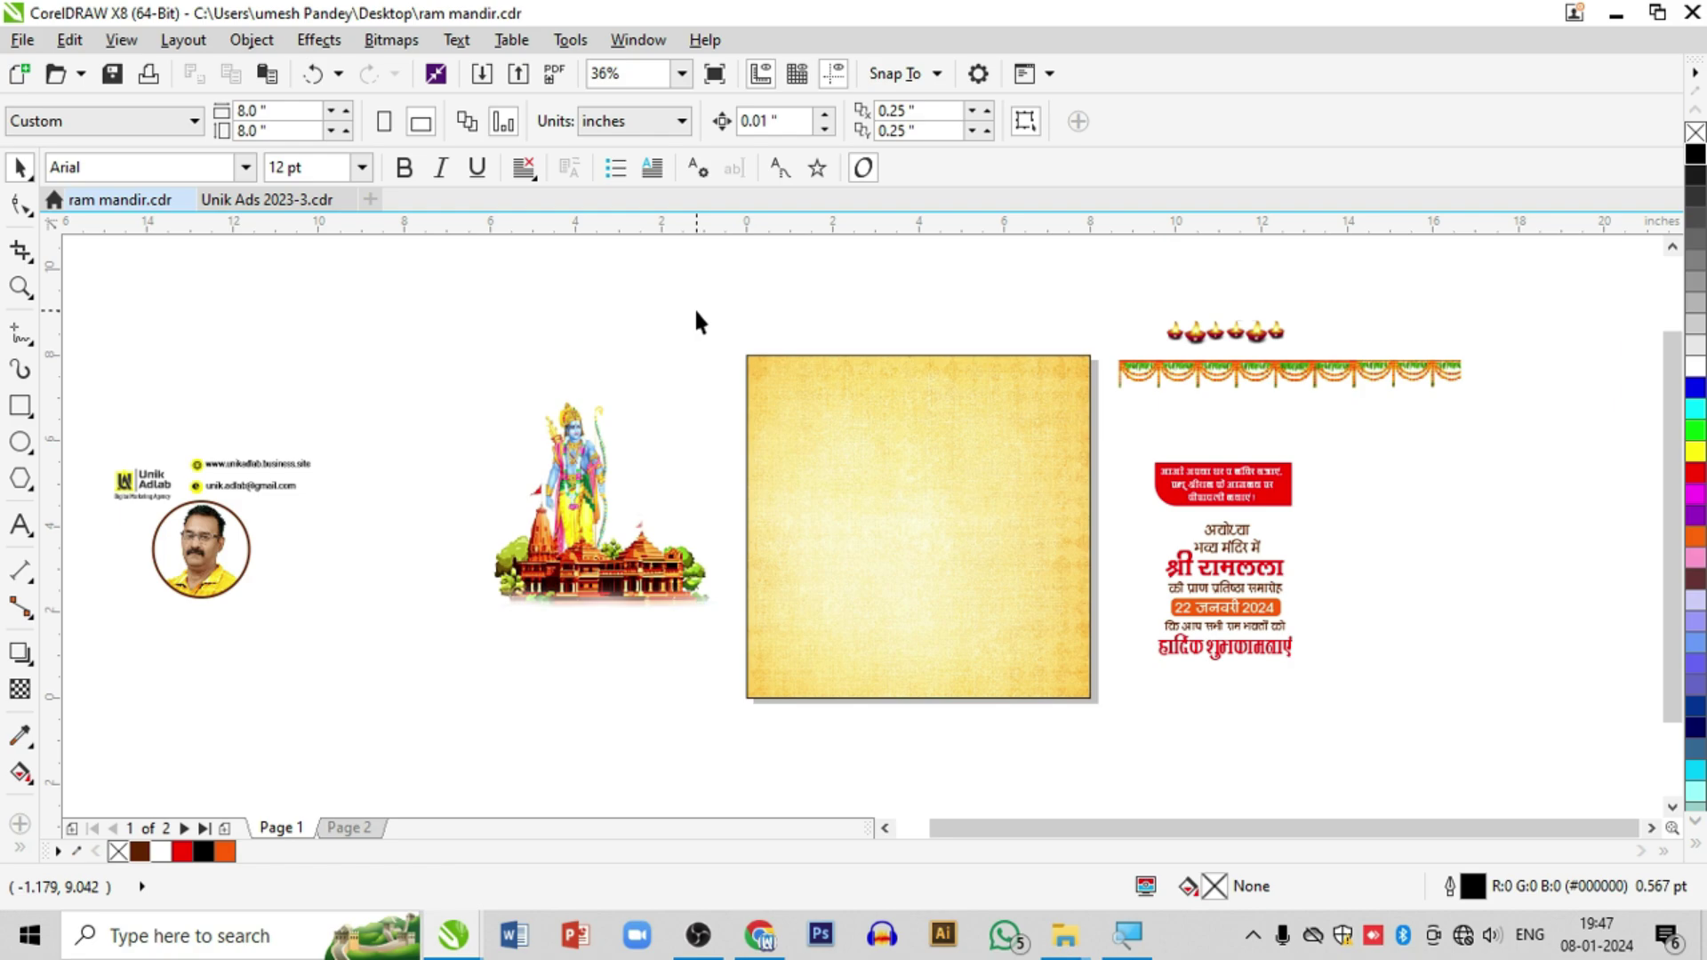
Step: Place the flower garland along the page's upper edge and align its ends with the page sides
{"action": "left_click", "coordinate": [1285, 369]}
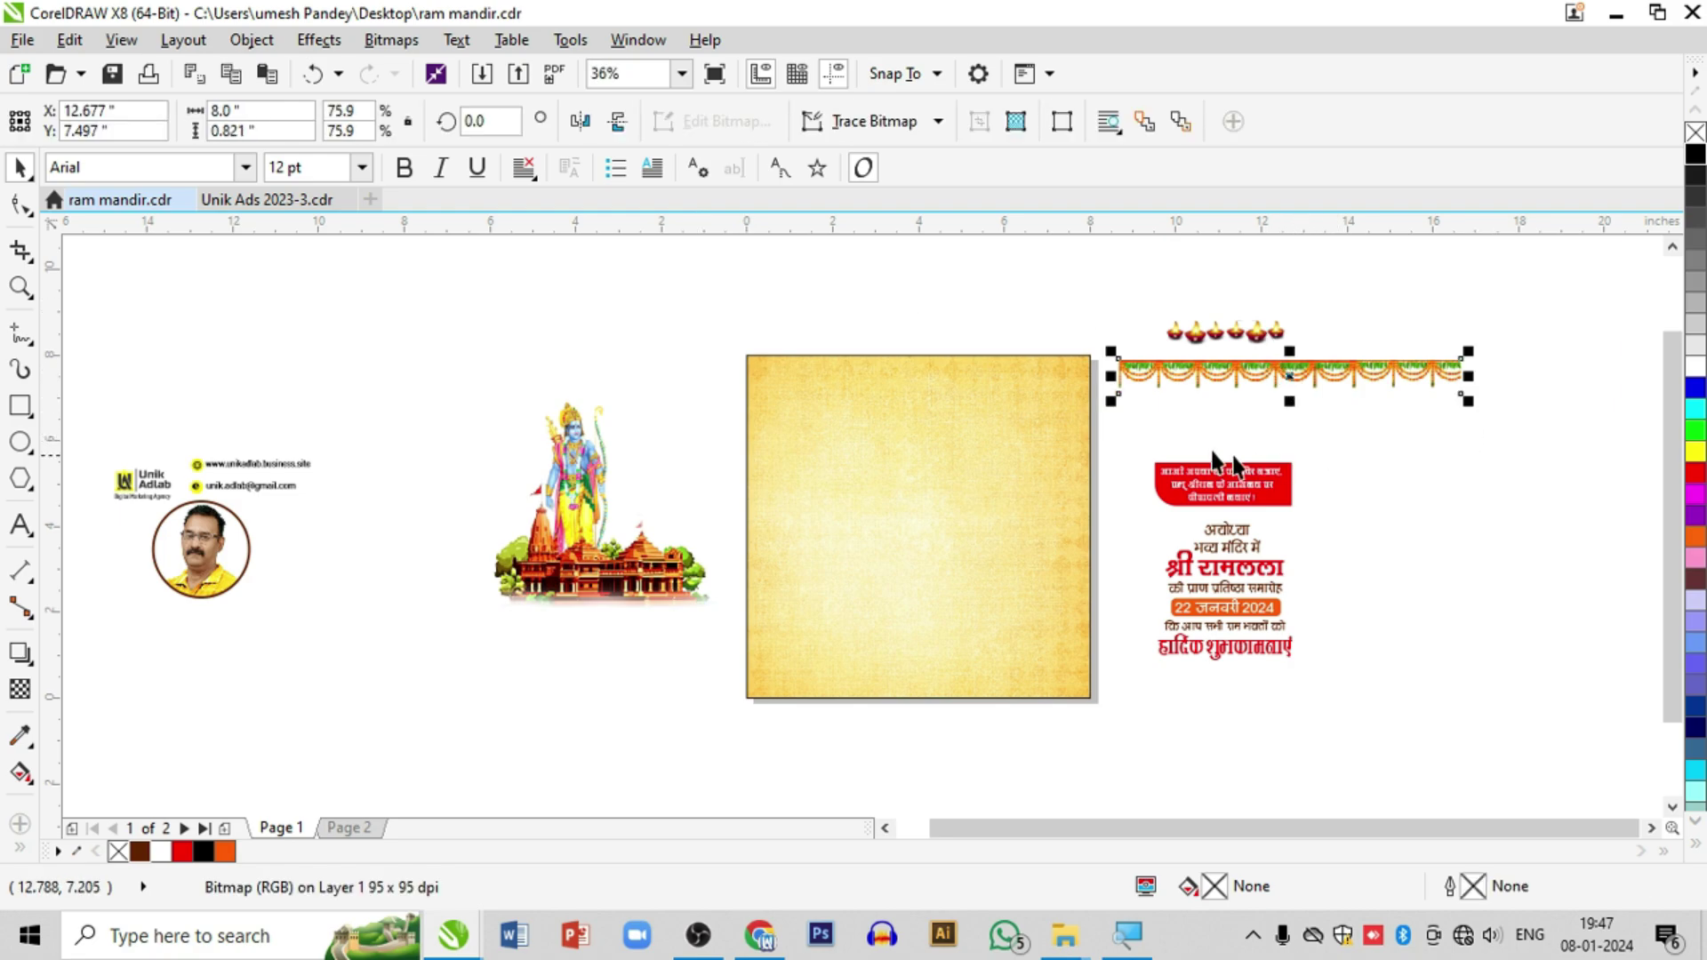
{"action": "left_click_drag", "start_coordinate": [1286, 371], "coordinate": [910, 373]}
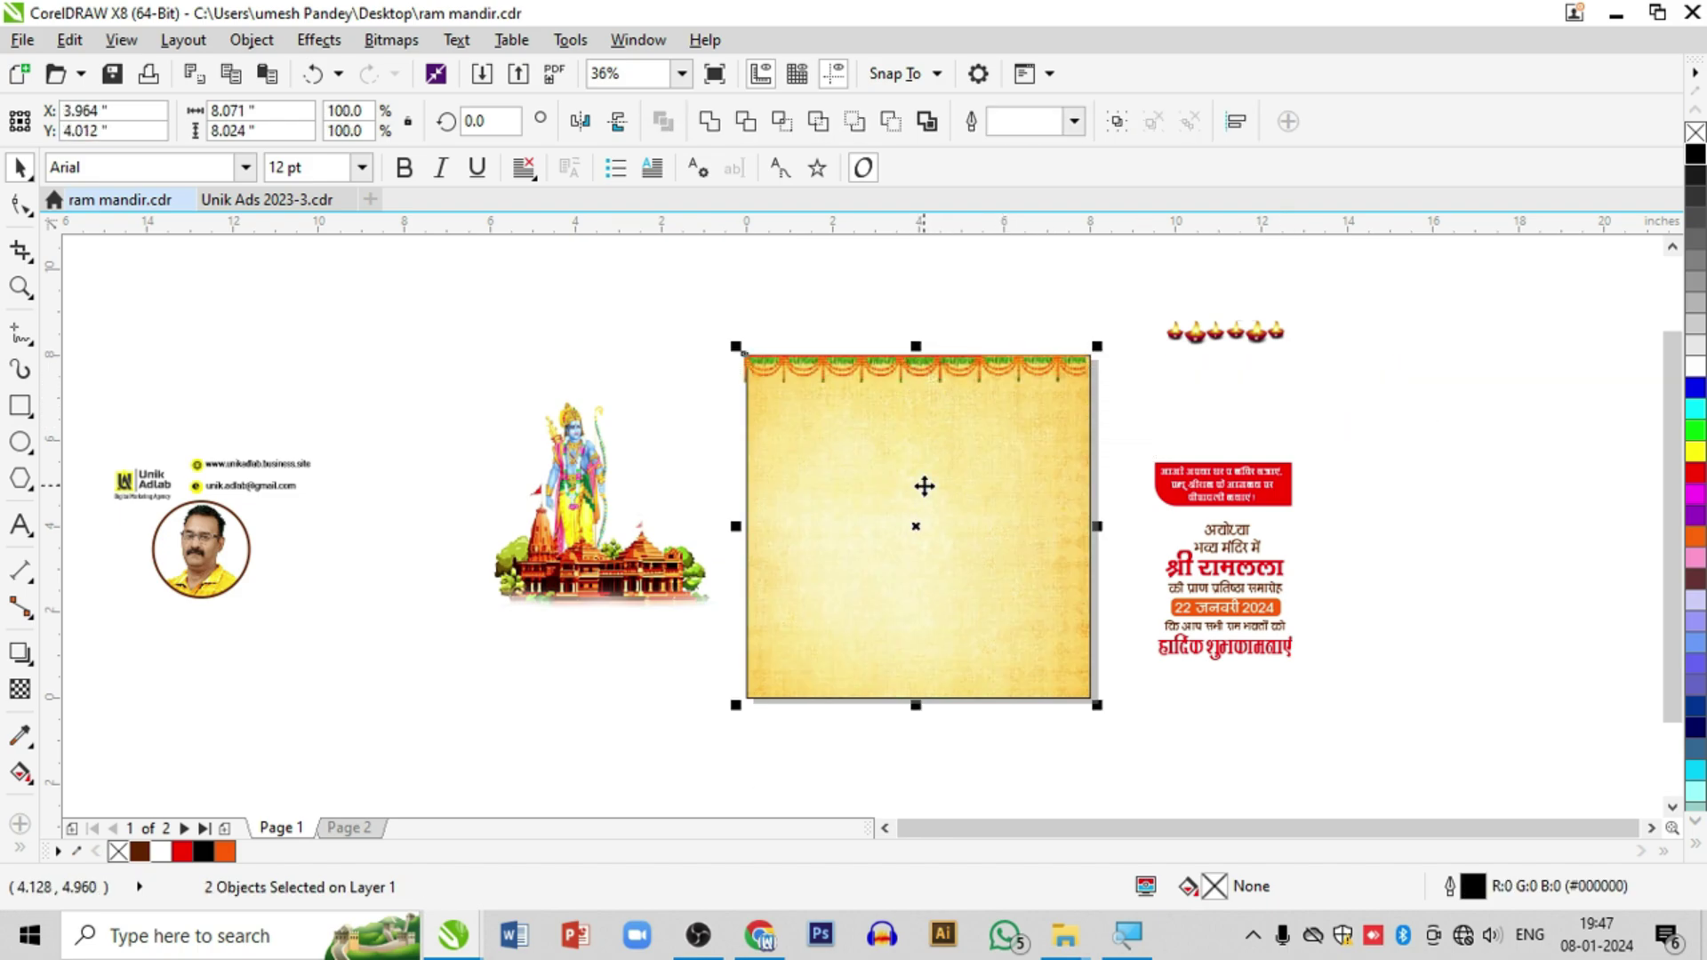
{"action": "left_click", "coordinate": [845, 370]}
{"action": "key", "text": "z"}
{"action": "left_click_drag", "start_coordinate": [705, 327], "coordinate": [1152, 486]}
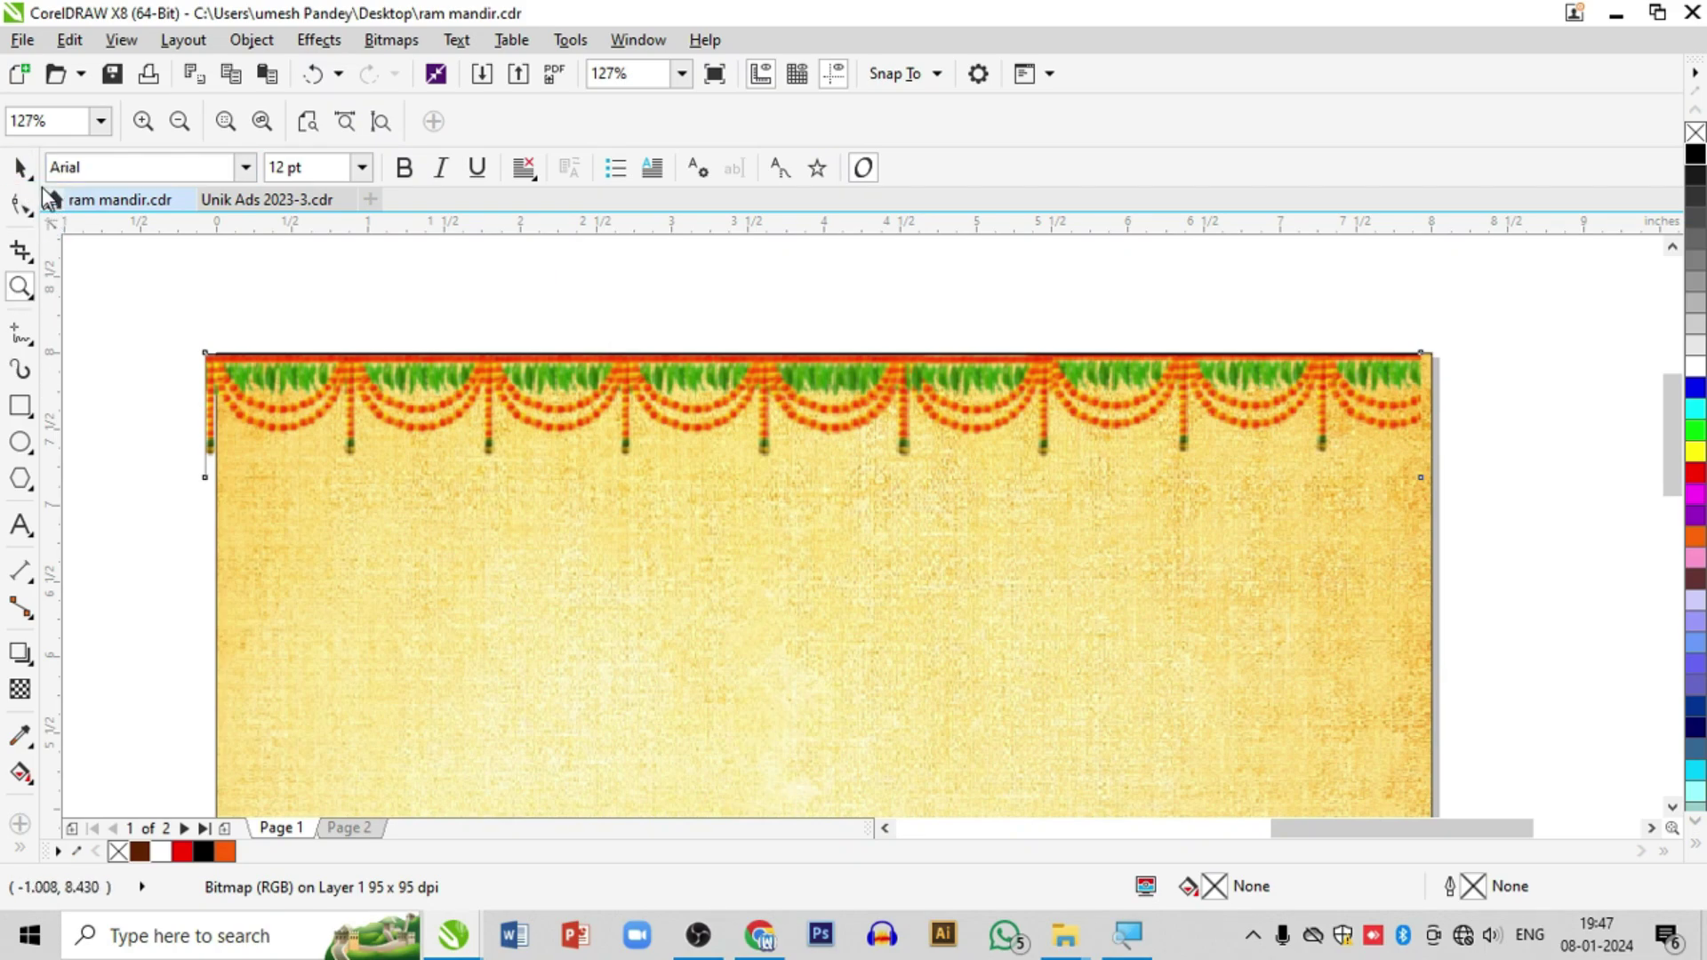
{"action": "left_click", "coordinate": [19, 167]}
{"action": "left_click_drag", "start_coordinate": [678, 404], "coordinate": [681, 399]}
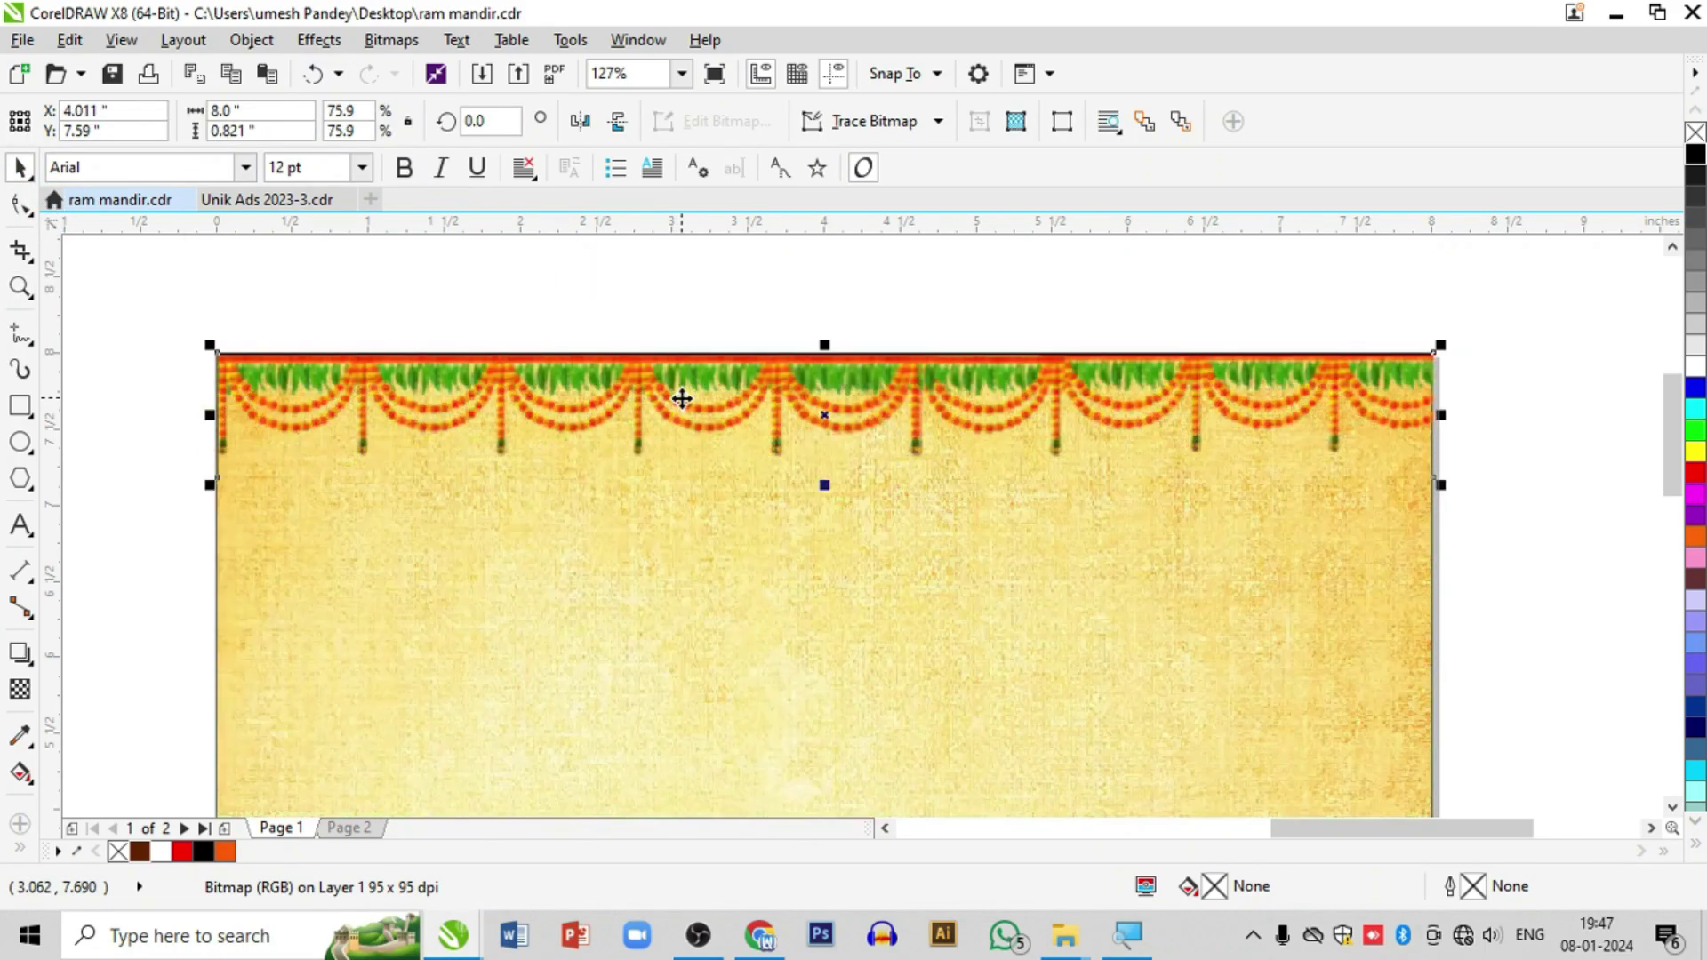
Step: PowerClip the flower garland inside the textured background rectangle
{"action": "right_click", "coordinate": [775, 393]}
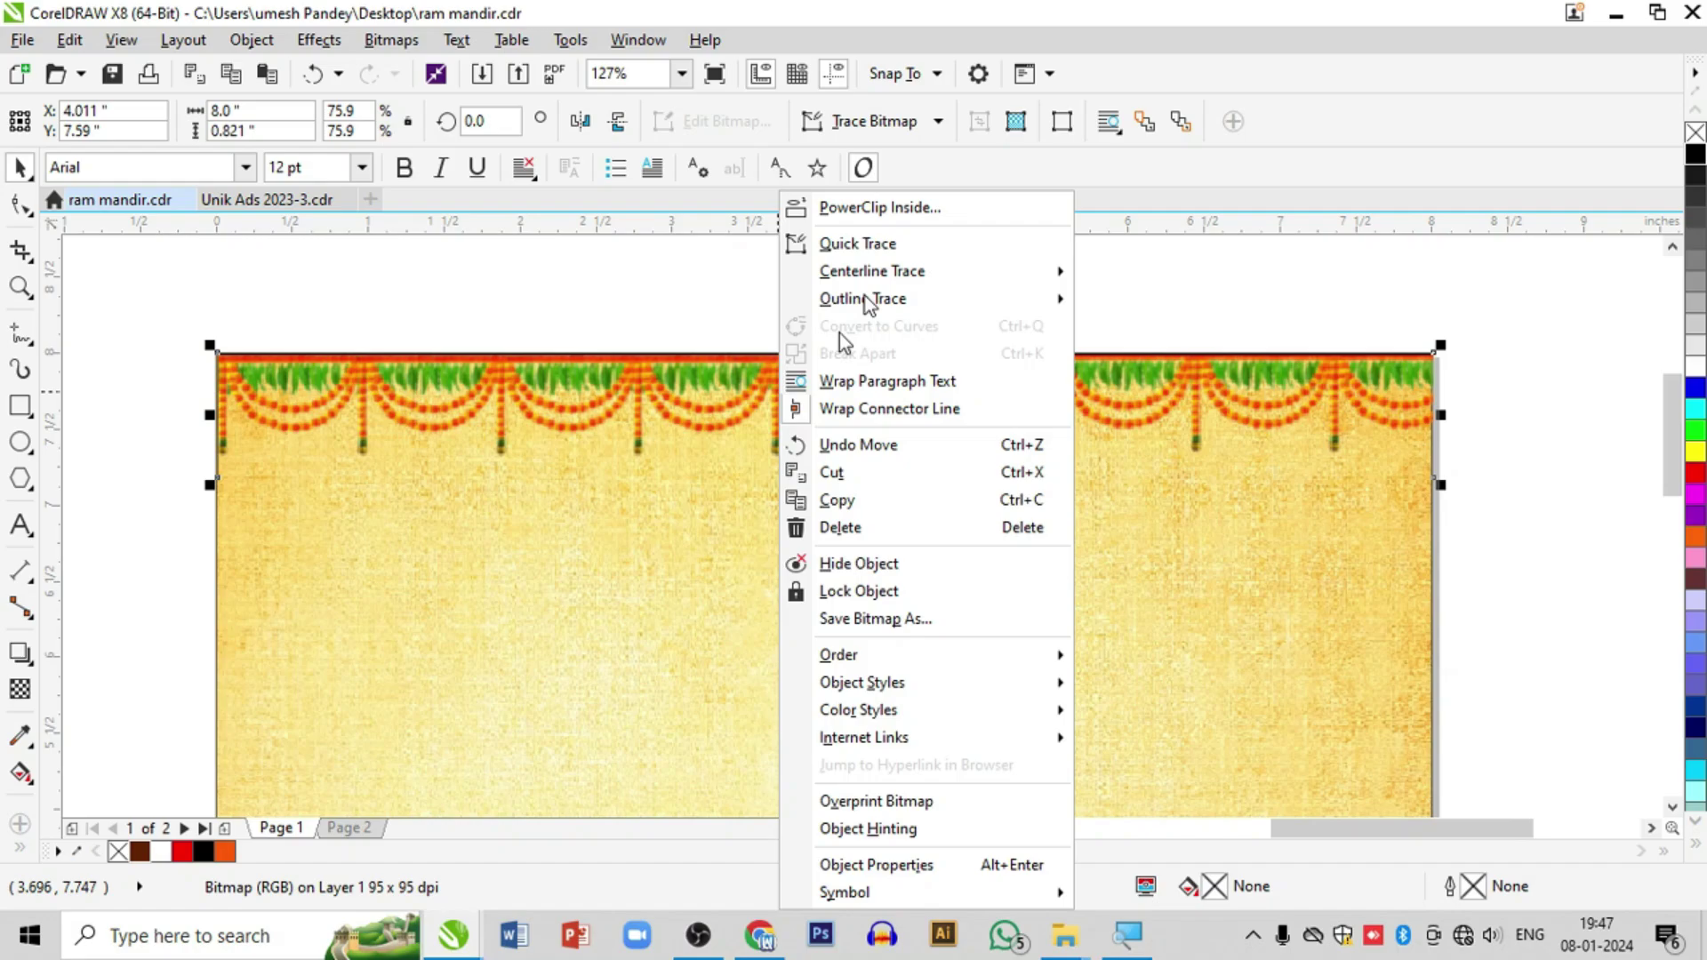
{"action": "left_click", "coordinate": [878, 207]}
{"action": "left_click", "coordinate": [907, 572]}
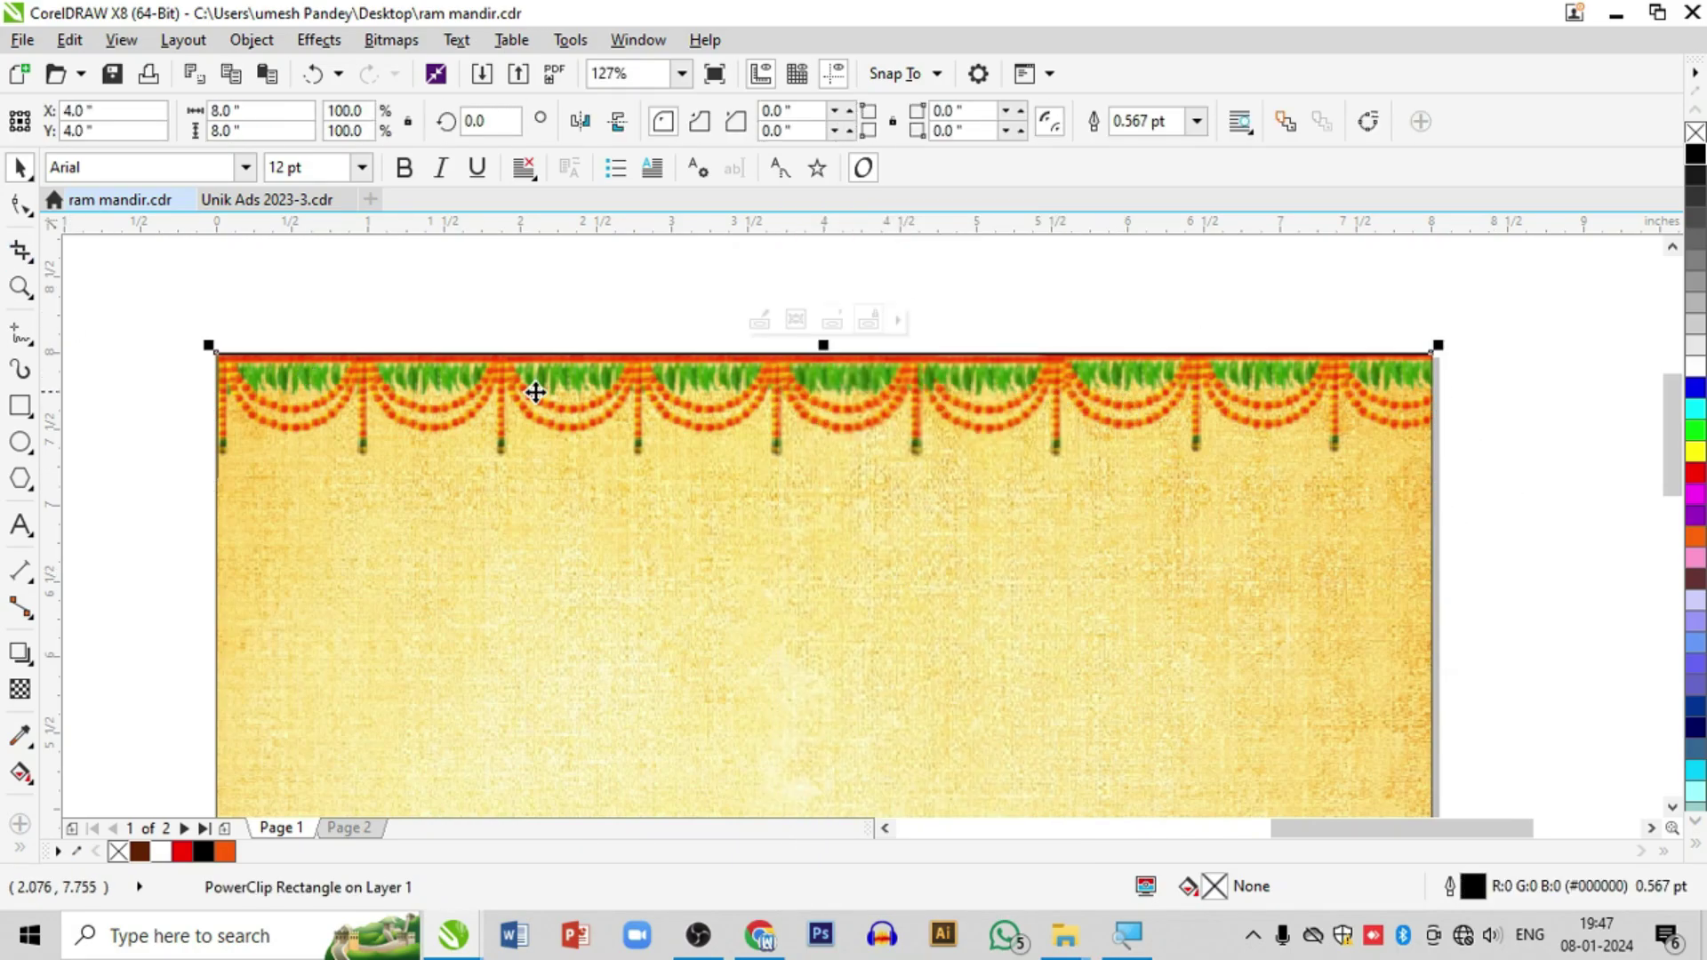
Step: Edit the PowerClip contents, raise the garland slightly against the frame's upper edge, and finish editing
{"action": "left_click", "coordinate": [759, 320]}
{"action": "left_click", "coordinate": [698, 398]}
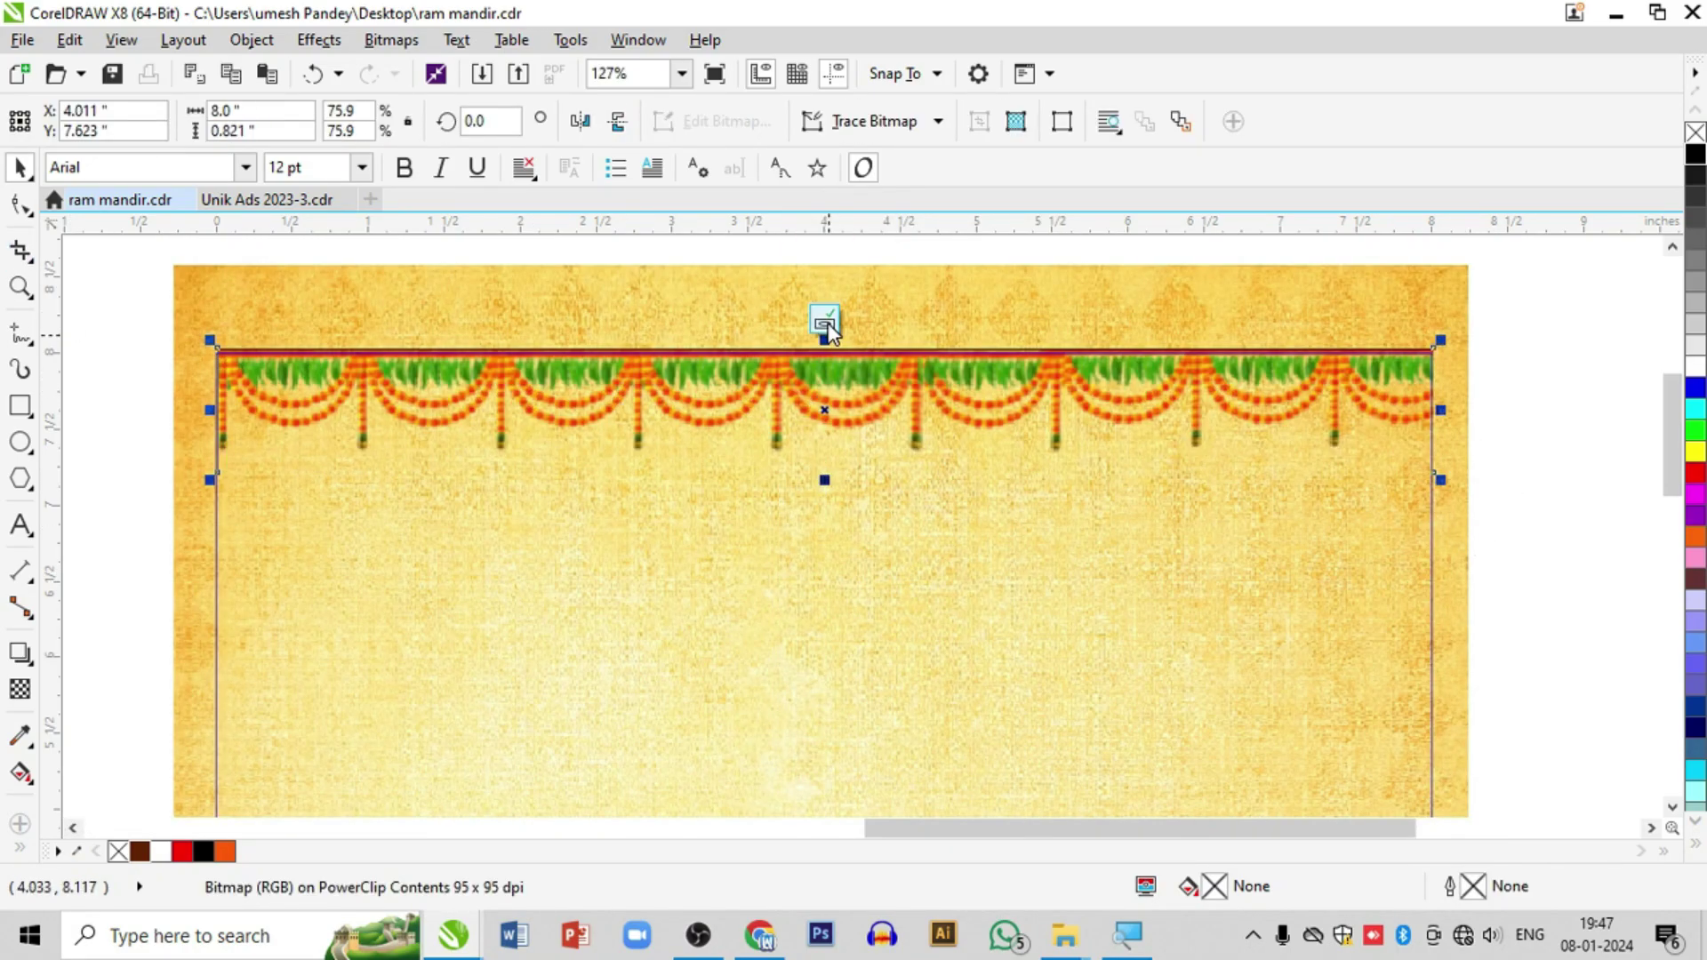
{"action": "left_click", "coordinate": [825, 324]}
{"action": "left_click", "coordinate": [1517, 495]}
Step: Move the Lord Ram and temple artwork onto the lower left part of the textured page
{"action": "left_click", "coordinate": [21, 287]}
{"action": "scroll", "coordinate": [763, 480], "scroll_direction": "down", "scroll_amount": 4}
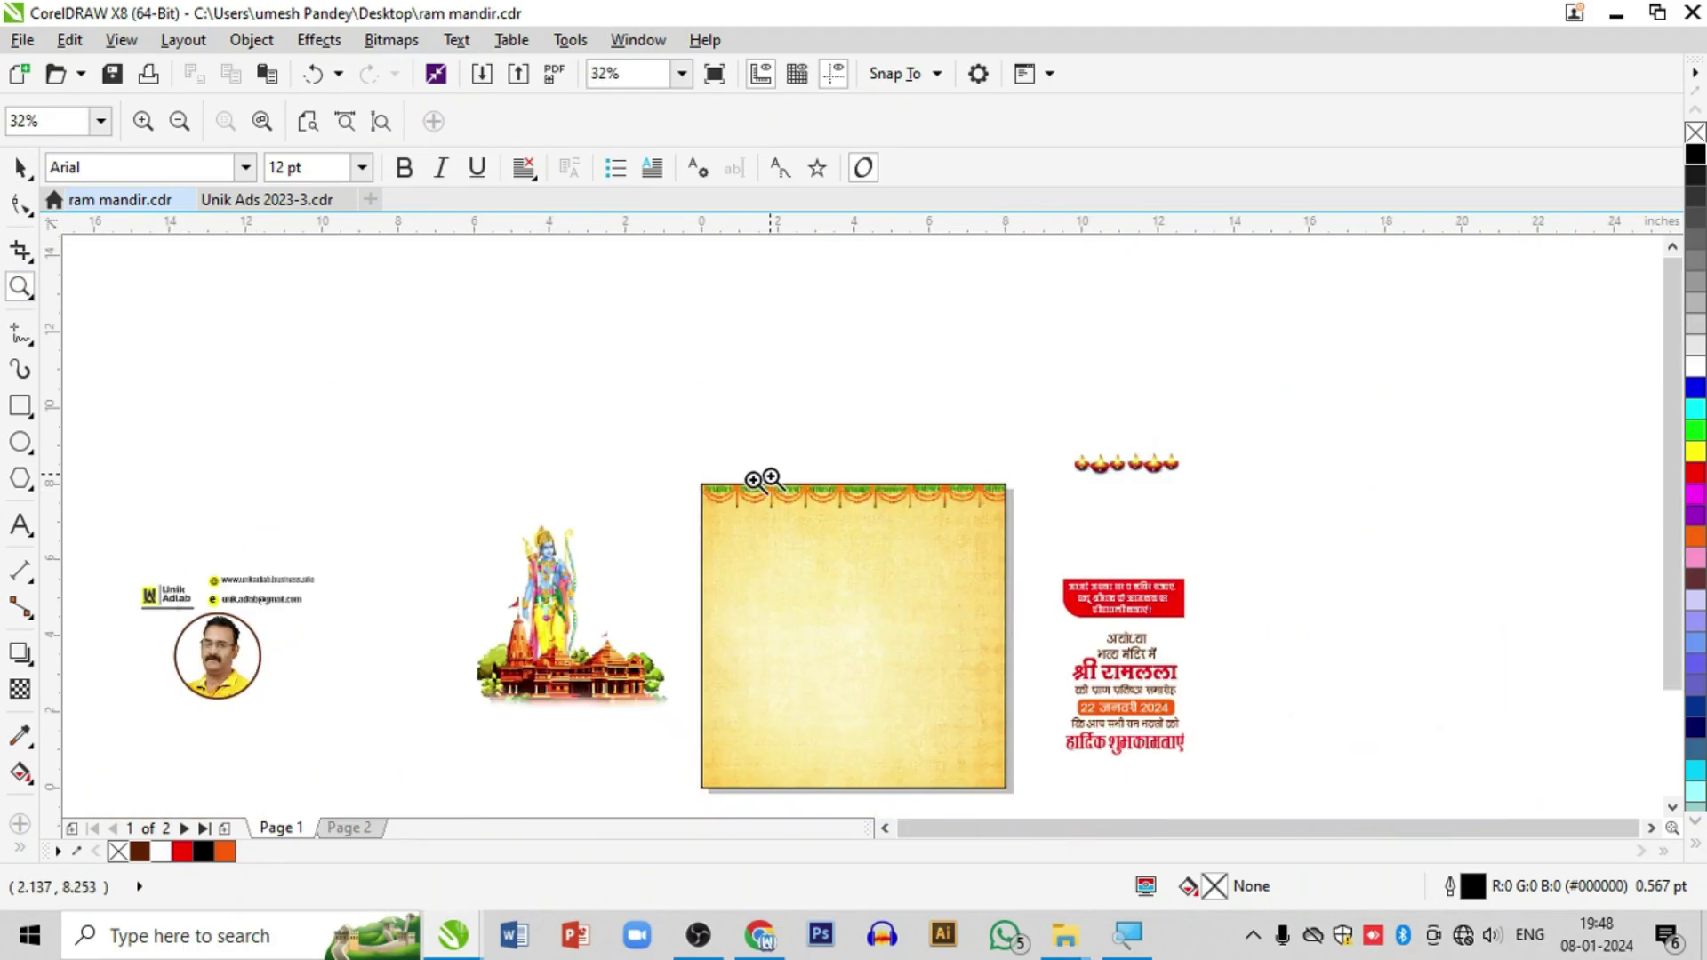
{"action": "left_click_drag", "start_coordinate": [515, 427], "coordinate": [1107, 756]}
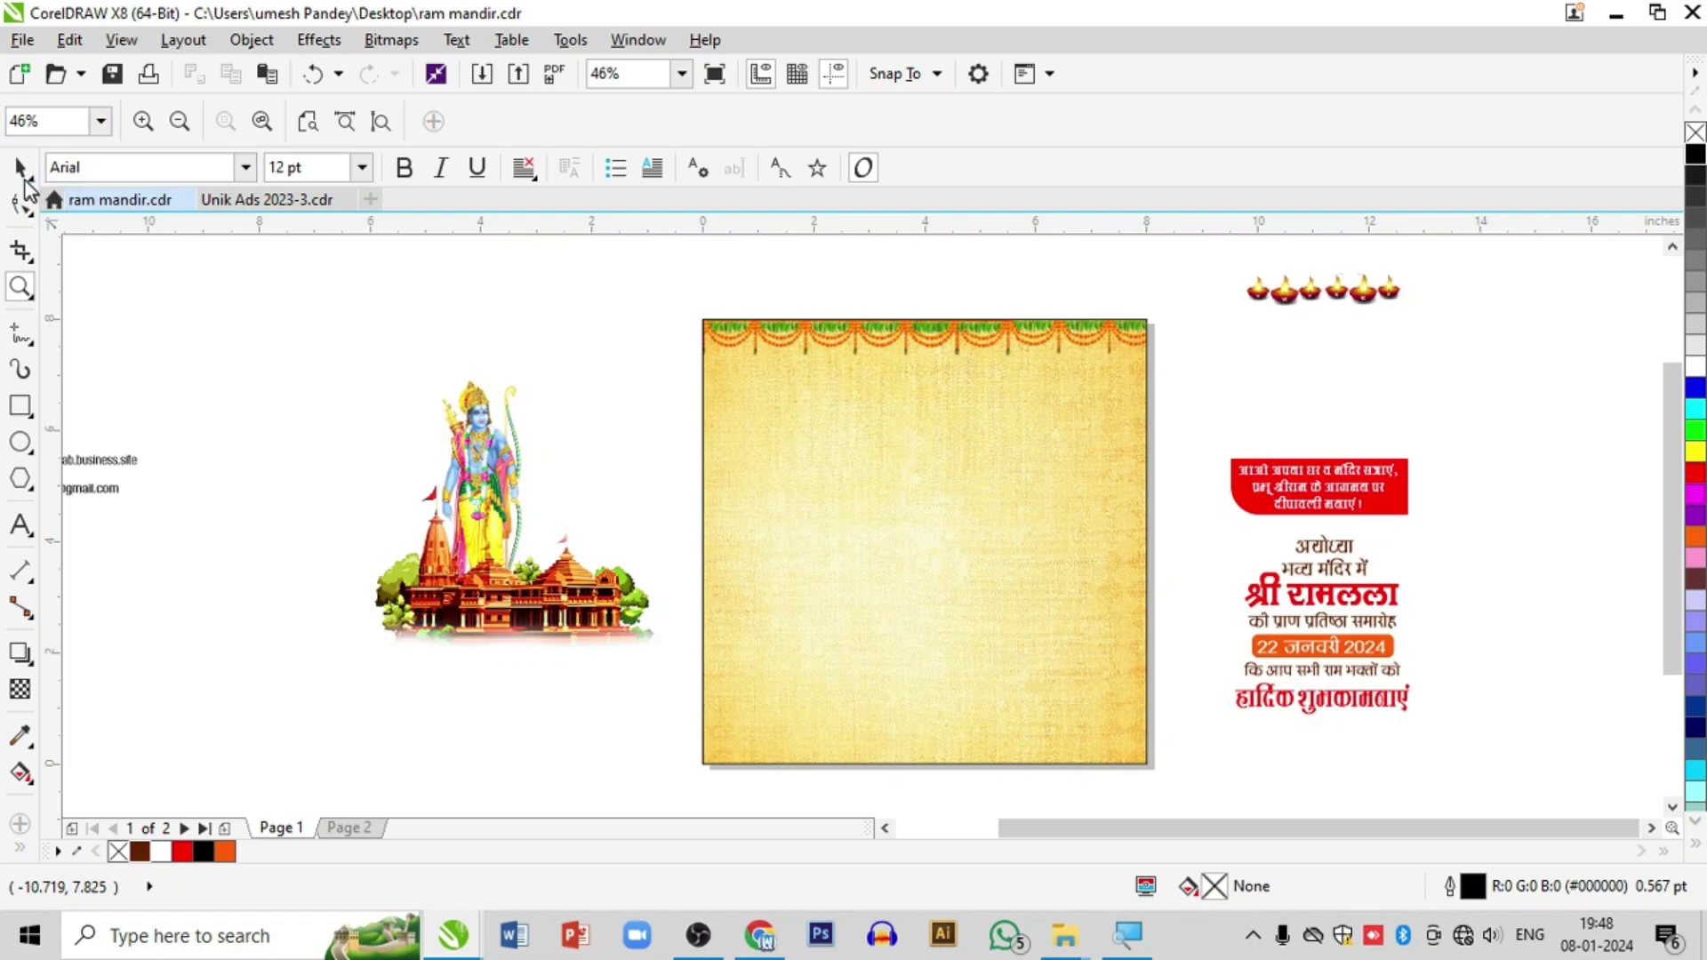
{"action": "left_click", "coordinate": [20, 168]}
{"action": "left_click", "coordinate": [471, 591]}
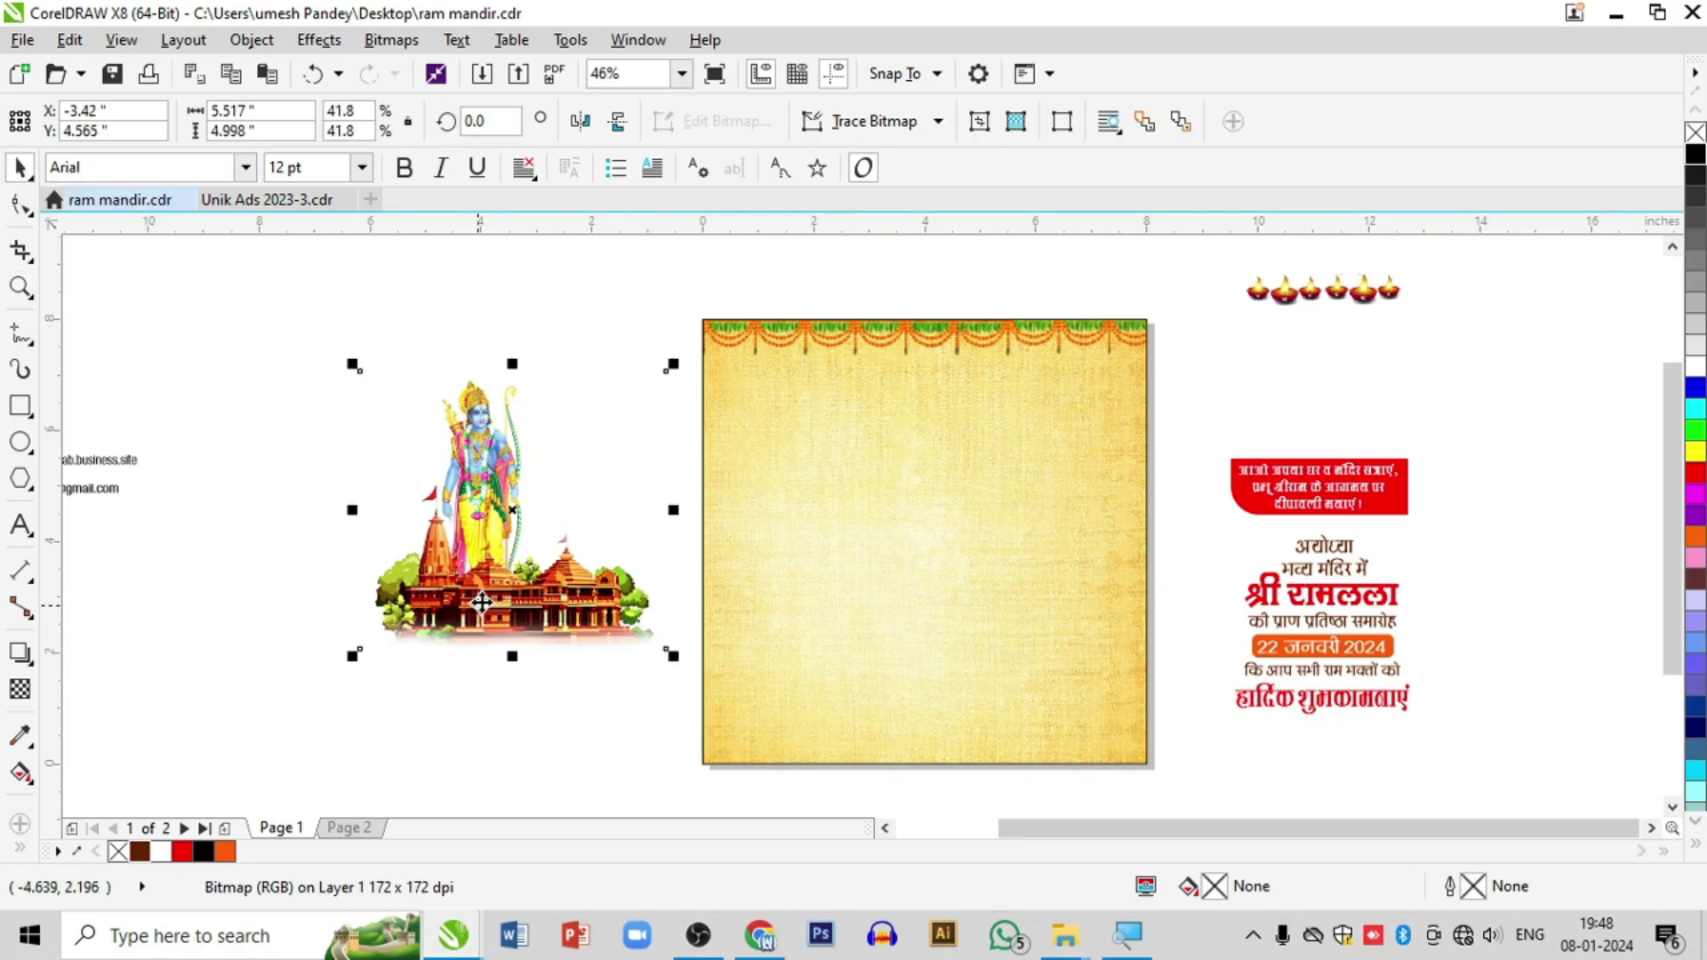
{"action": "left_click_drag", "start_coordinate": [481, 603], "coordinate": [849, 661]}
{"action": "left_click", "coordinate": [462, 498]}
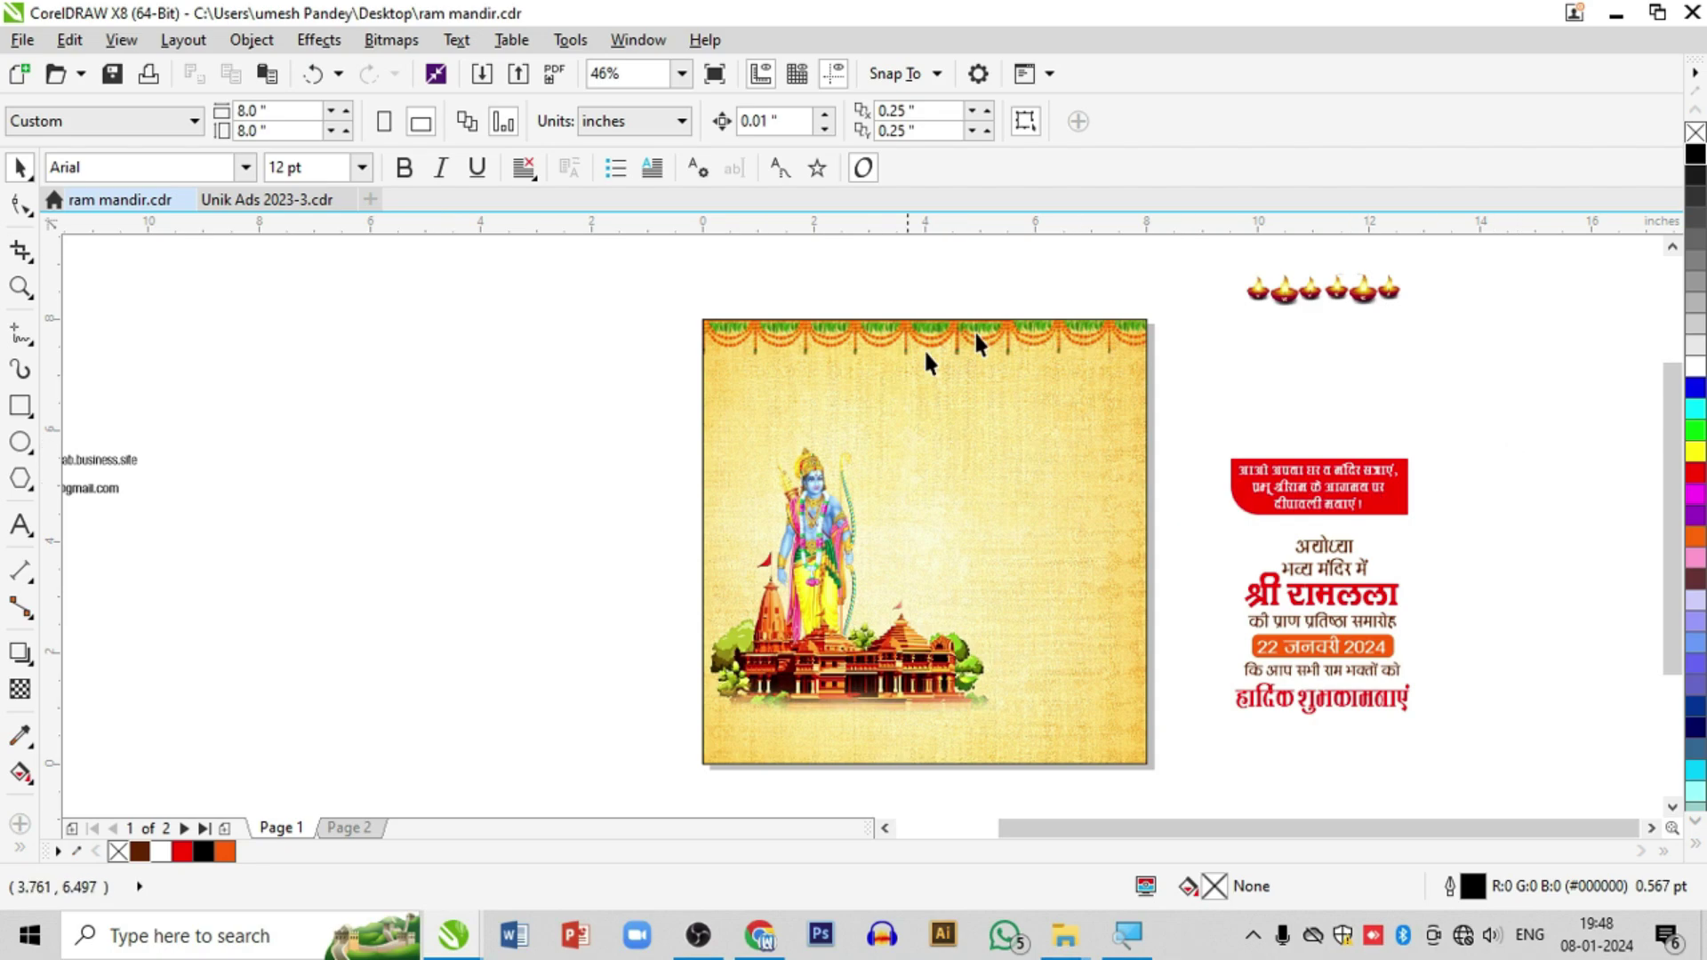
Step: Place the red slogan banner with its text beneath the garland at the page's upper left, and the diya row just below it
{"action": "left_click_drag", "start_coordinate": [1186, 419], "coordinate": [1457, 529]}
{"action": "left_click_drag", "start_coordinate": [1325, 484], "coordinate": [813, 391]}
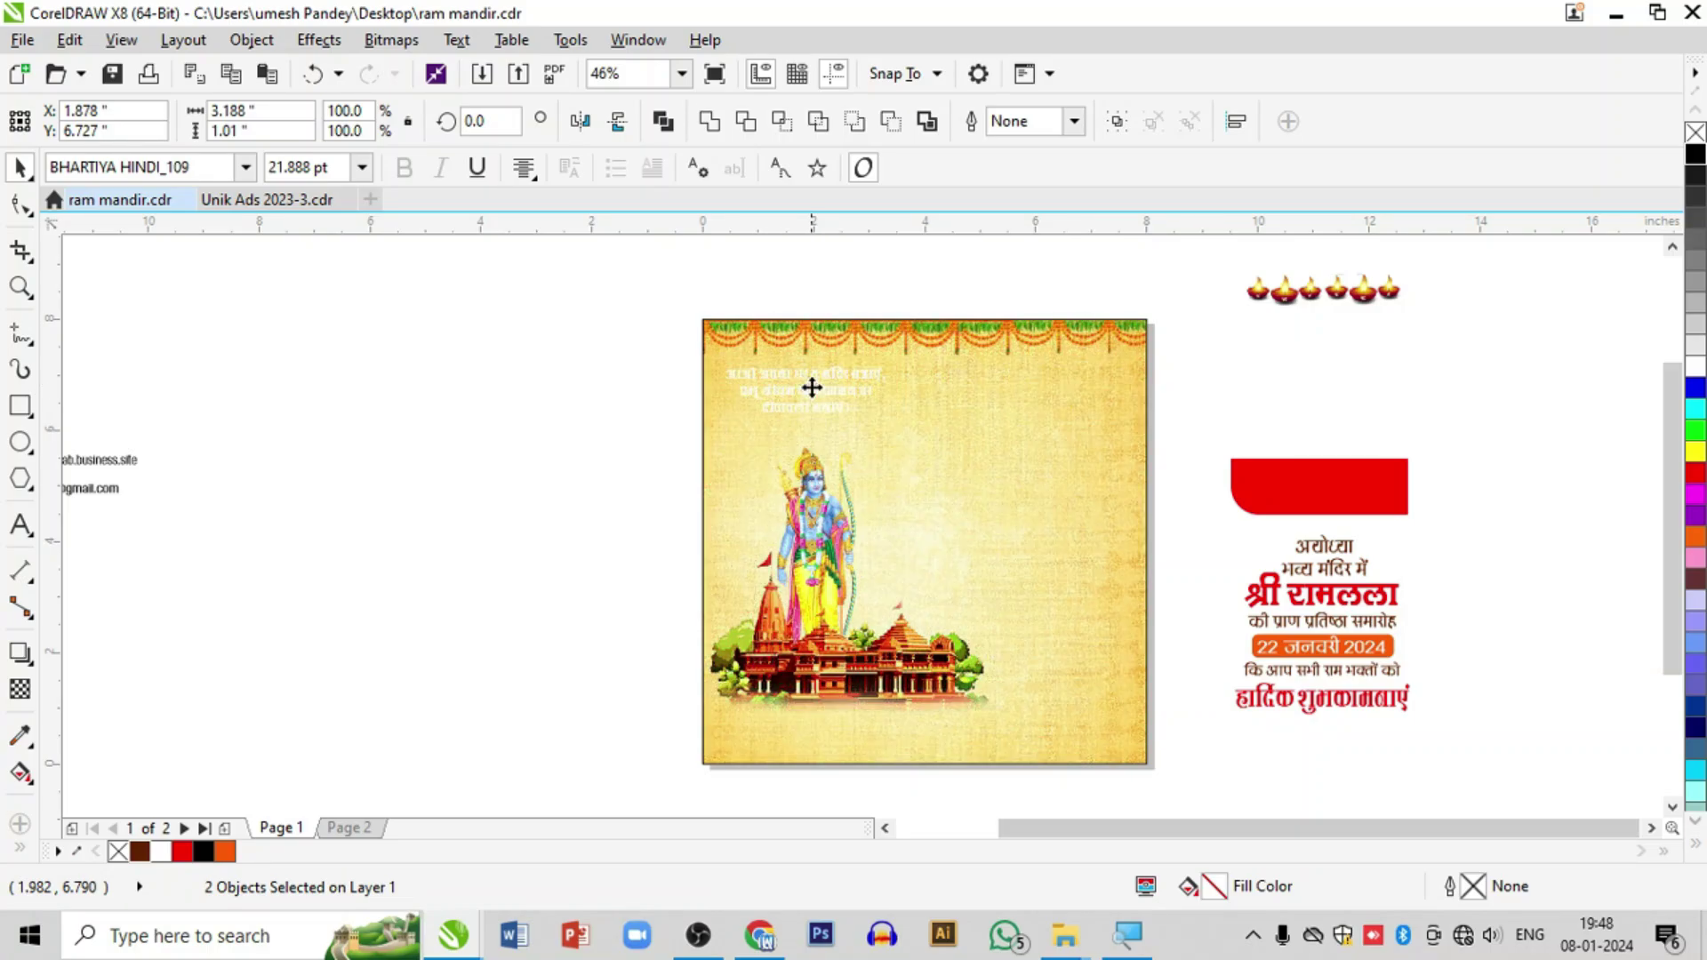
{"action": "left_click", "coordinate": [552, 382]}
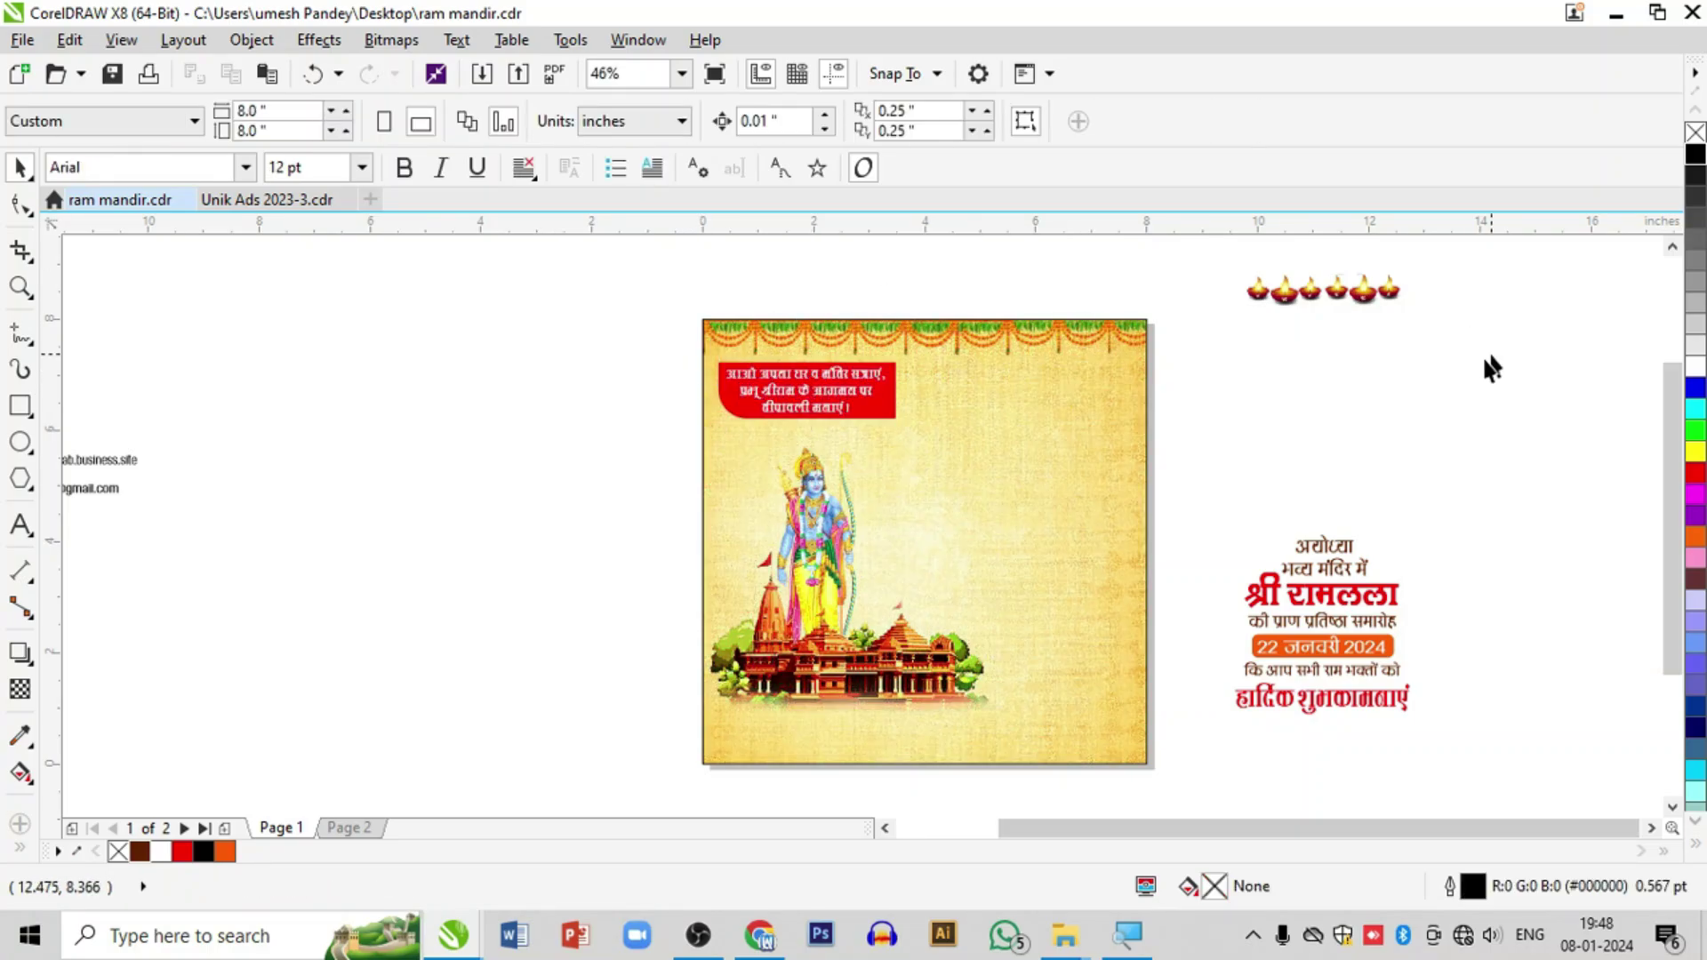
{"action": "left_click", "coordinate": [1296, 306]}
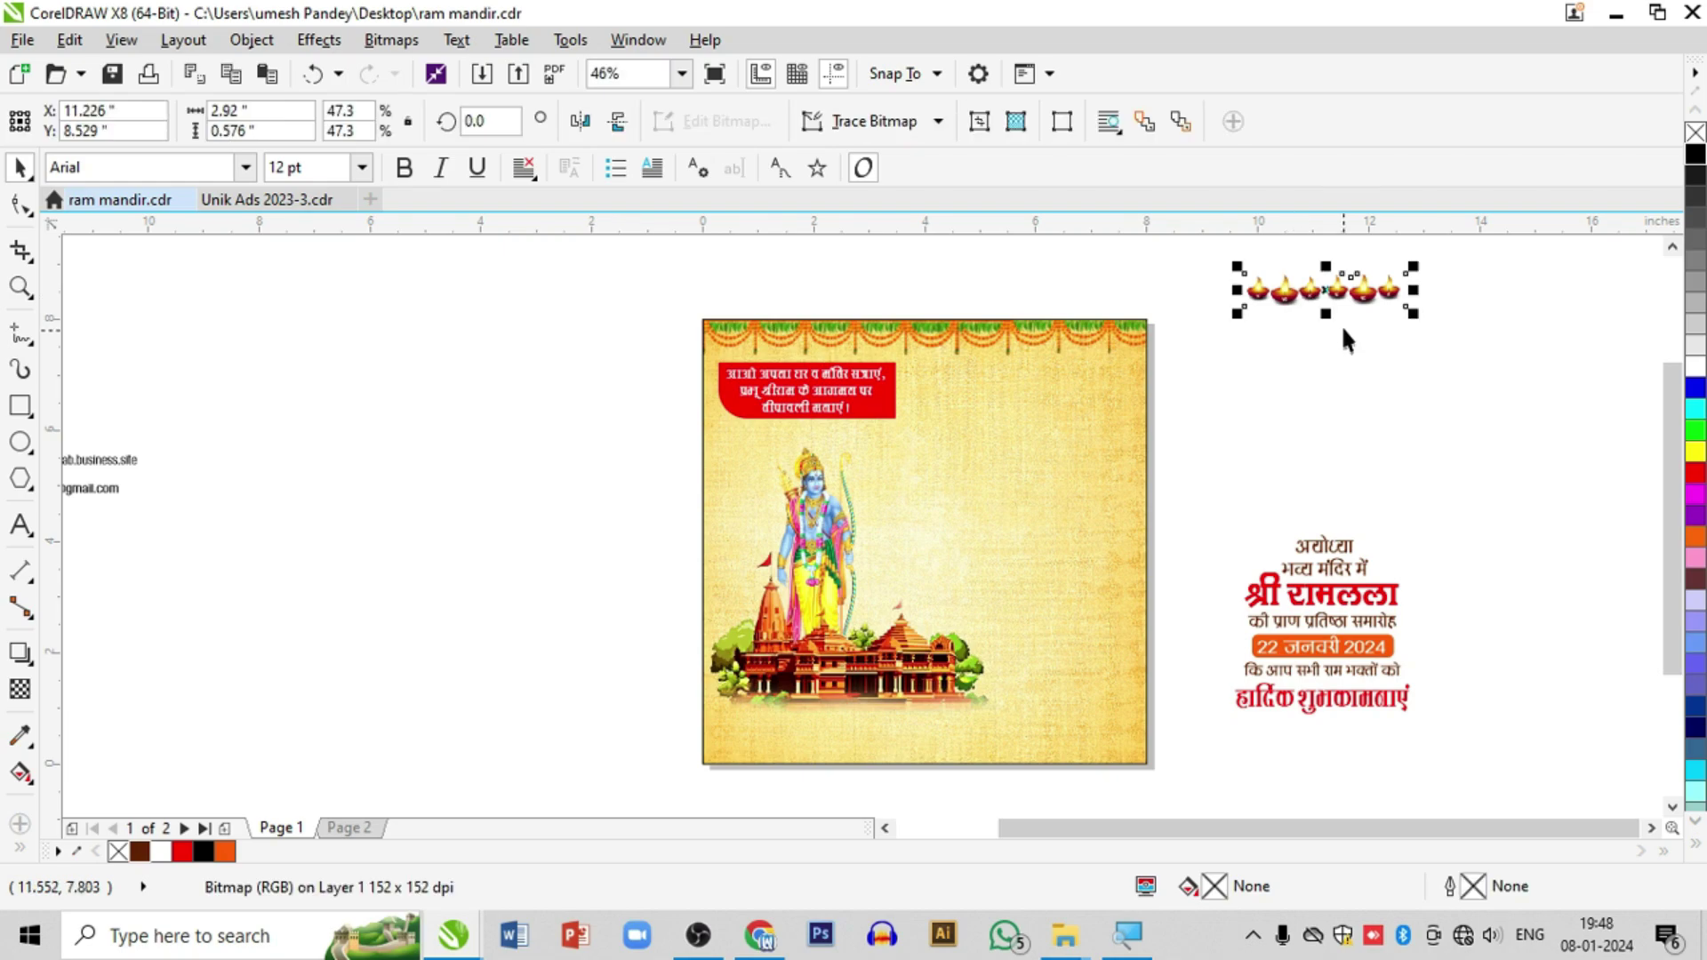
{"action": "left_click_drag", "start_coordinate": [1331, 293], "coordinate": [807, 434]}
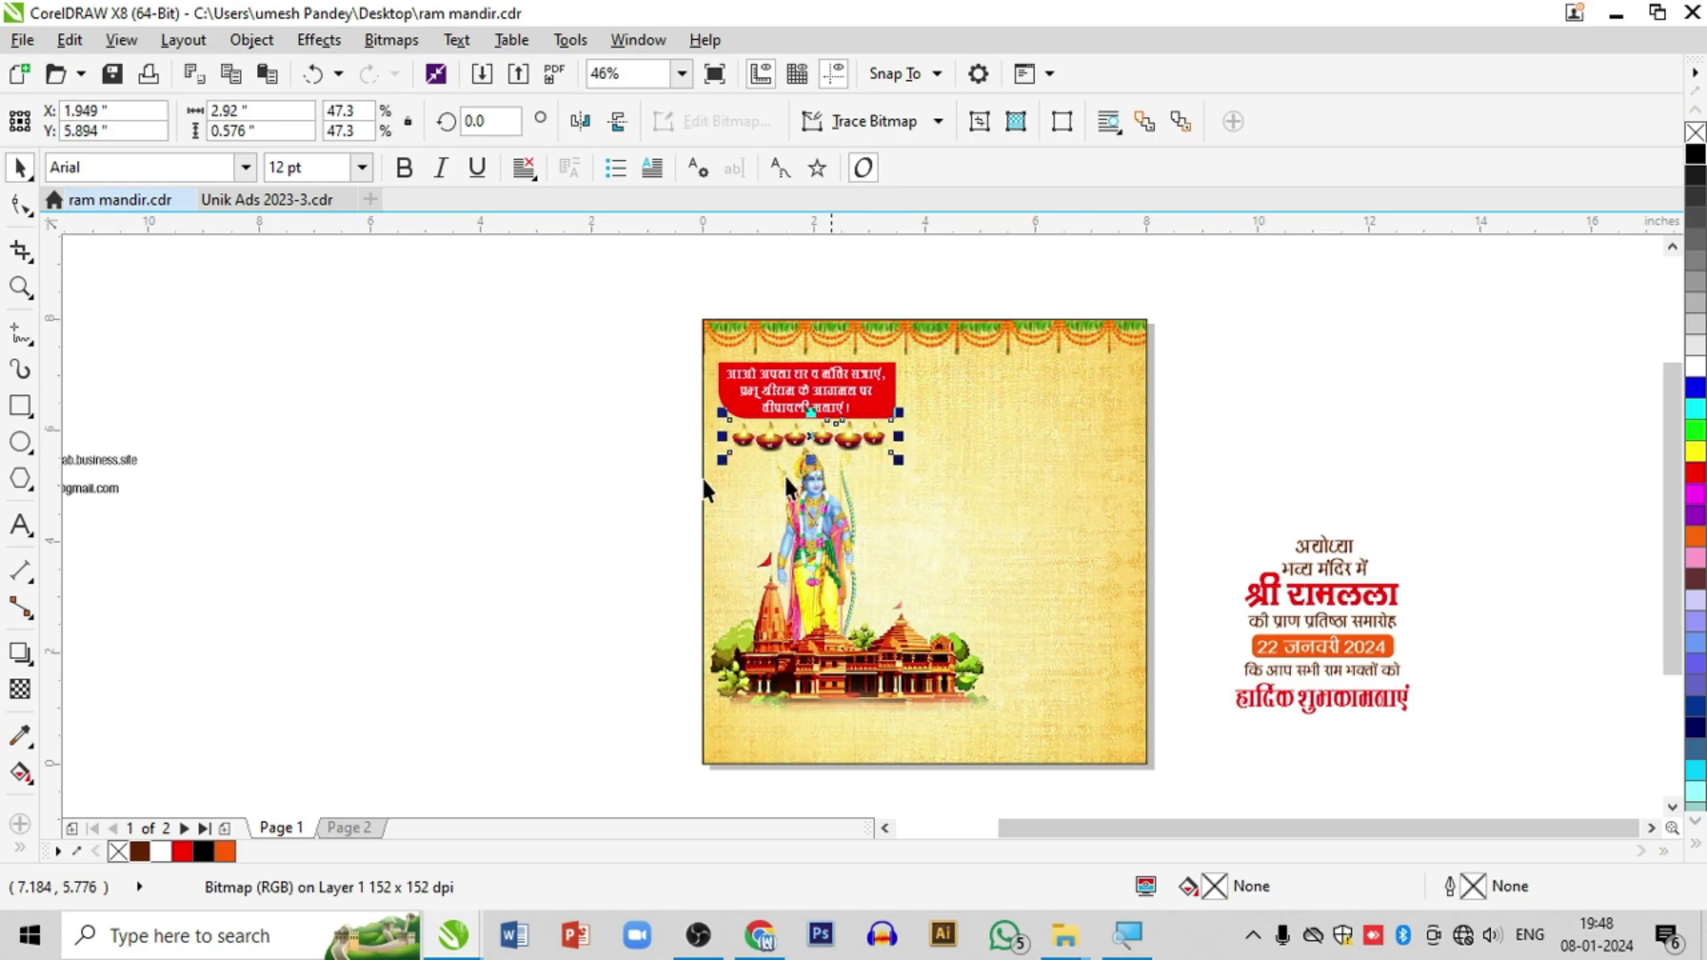
Step: Centre the diya row horizontally beneath the red slogan banner
{"action": "left_click", "coordinate": [885, 402], "text": "shift"}
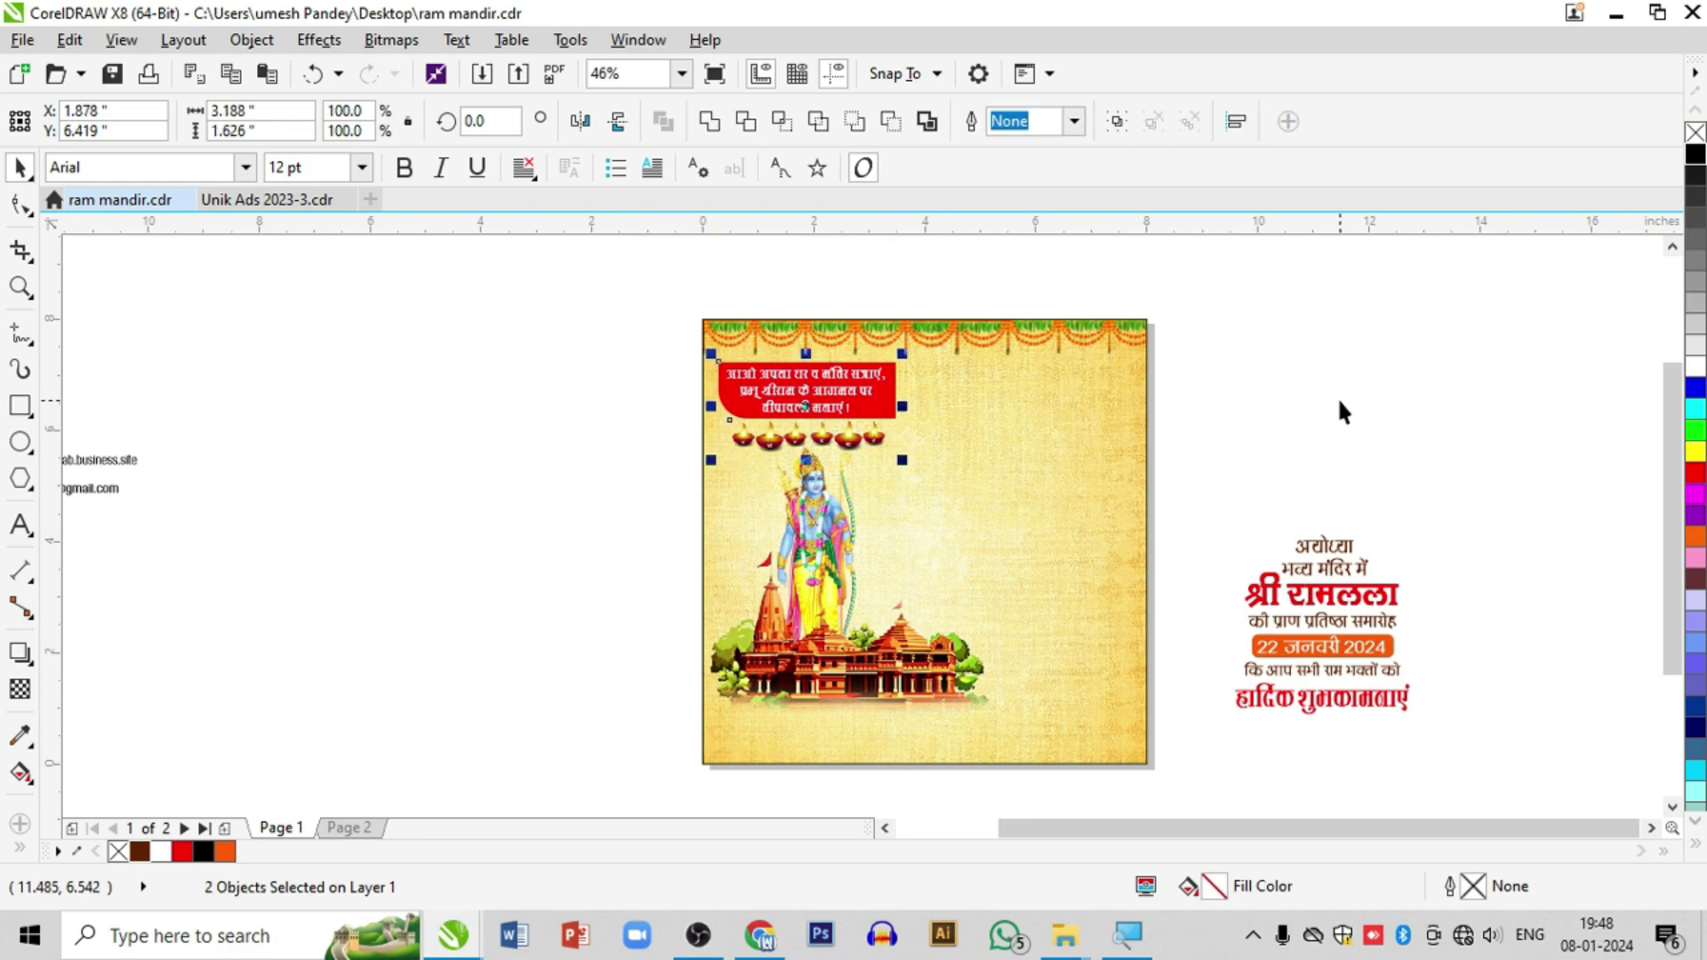
{"action": "left_click", "coordinate": [20, 287]}
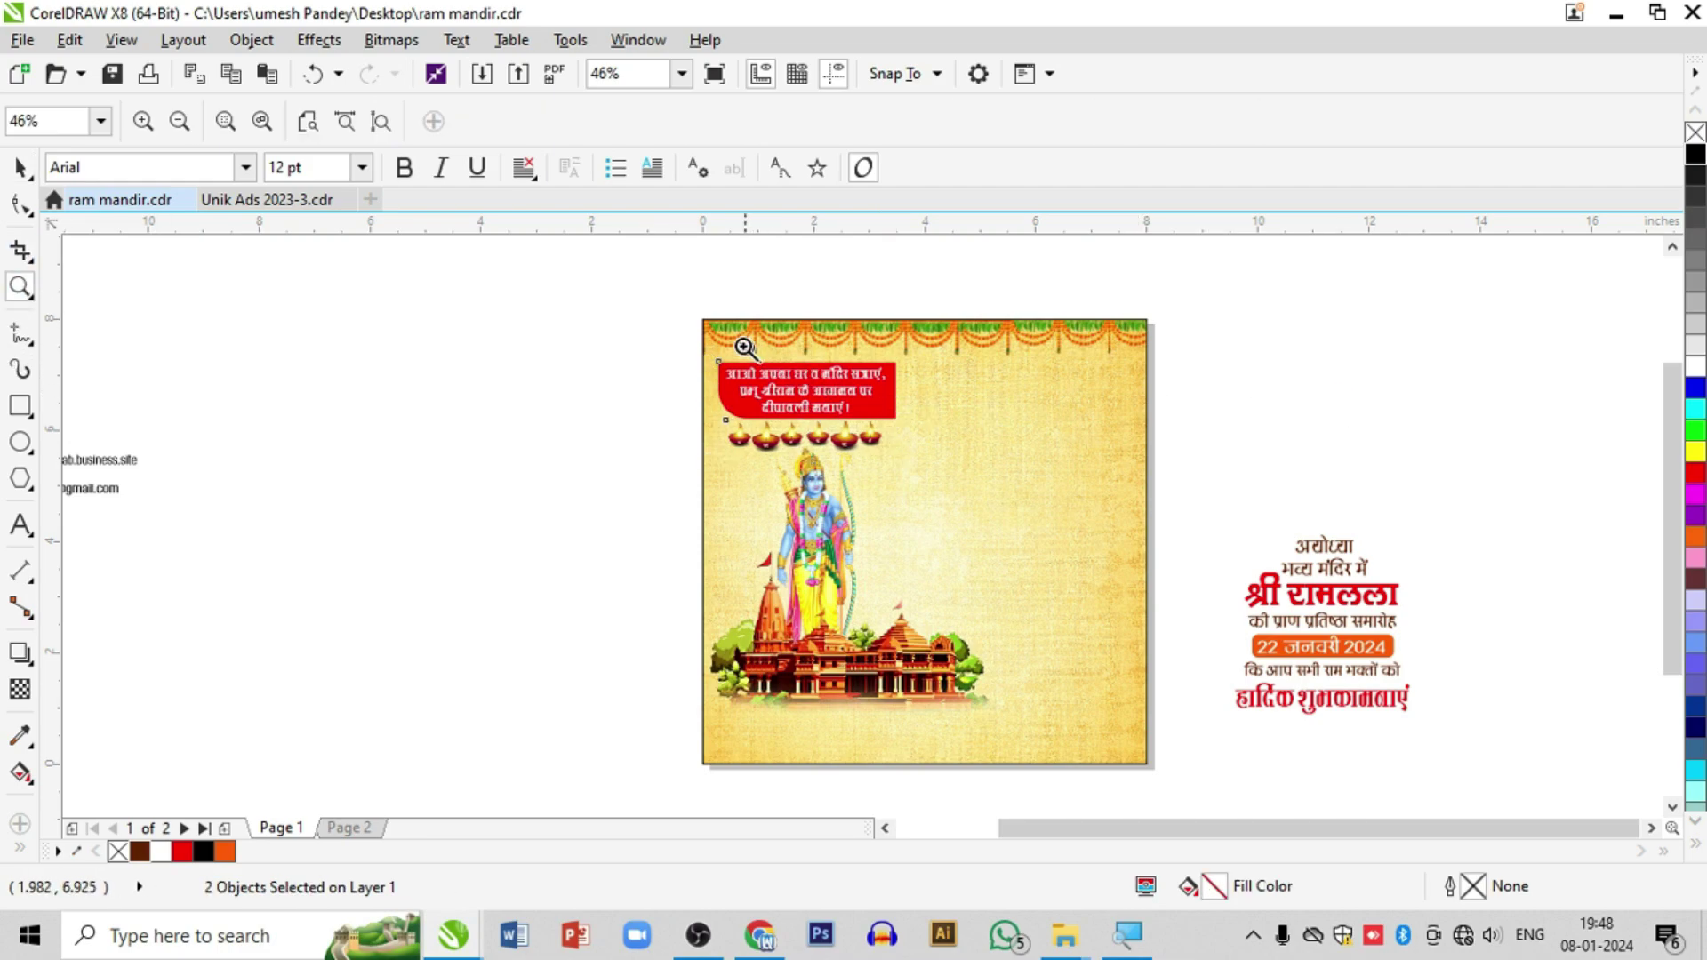
{"action": "left_click_drag", "start_coordinate": [656, 327], "coordinate": [991, 531]}
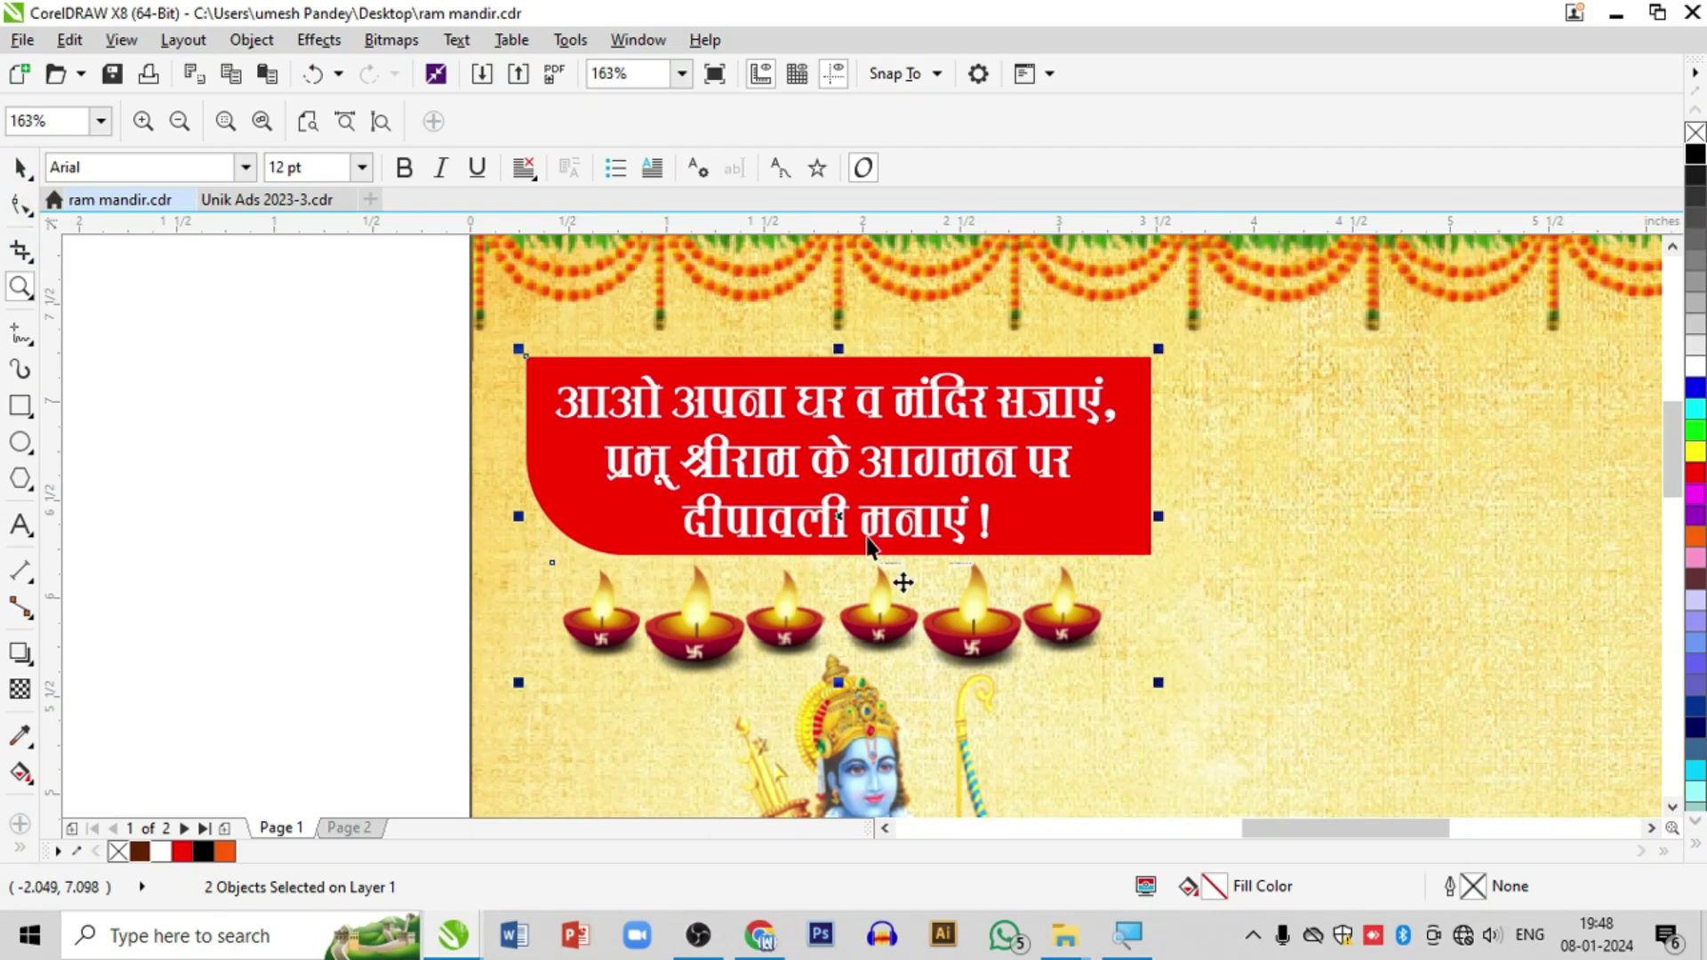
{"action": "key", "text": "space"}
{"action": "left_click_drag", "start_coordinate": [614, 663], "coordinate": [625, 662]}
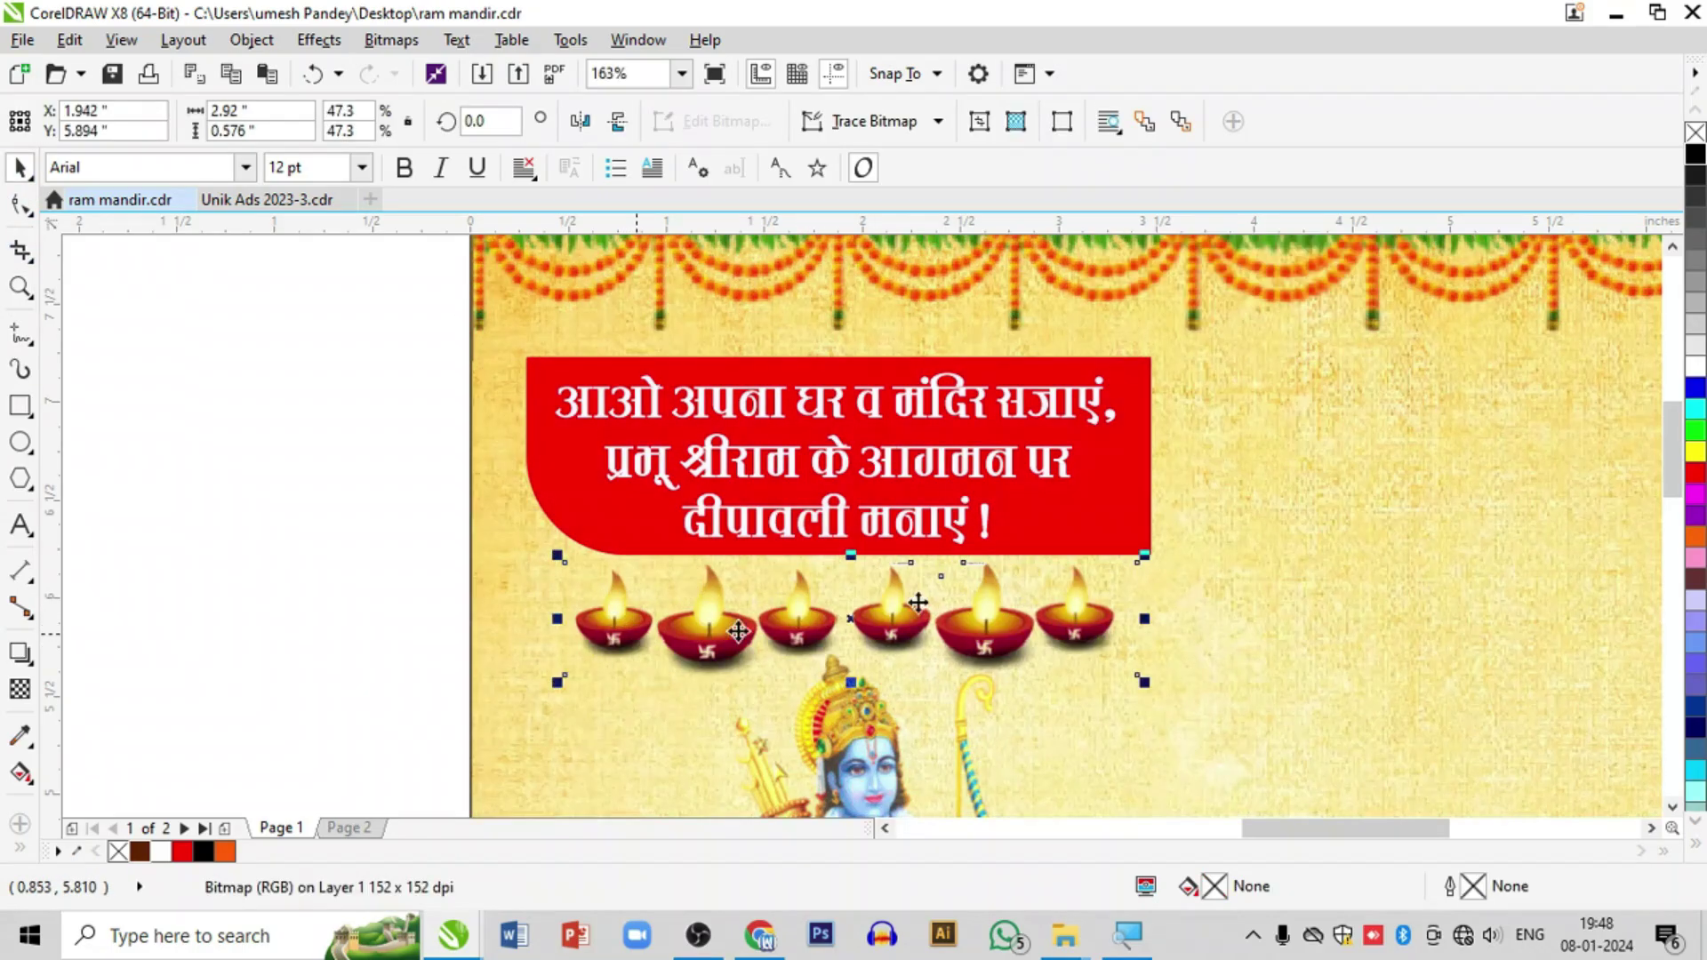
{"action": "left_click", "coordinate": [436, 564]}
{"action": "left_click", "coordinate": [20, 286]}
{"action": "key", "text": "F3"}
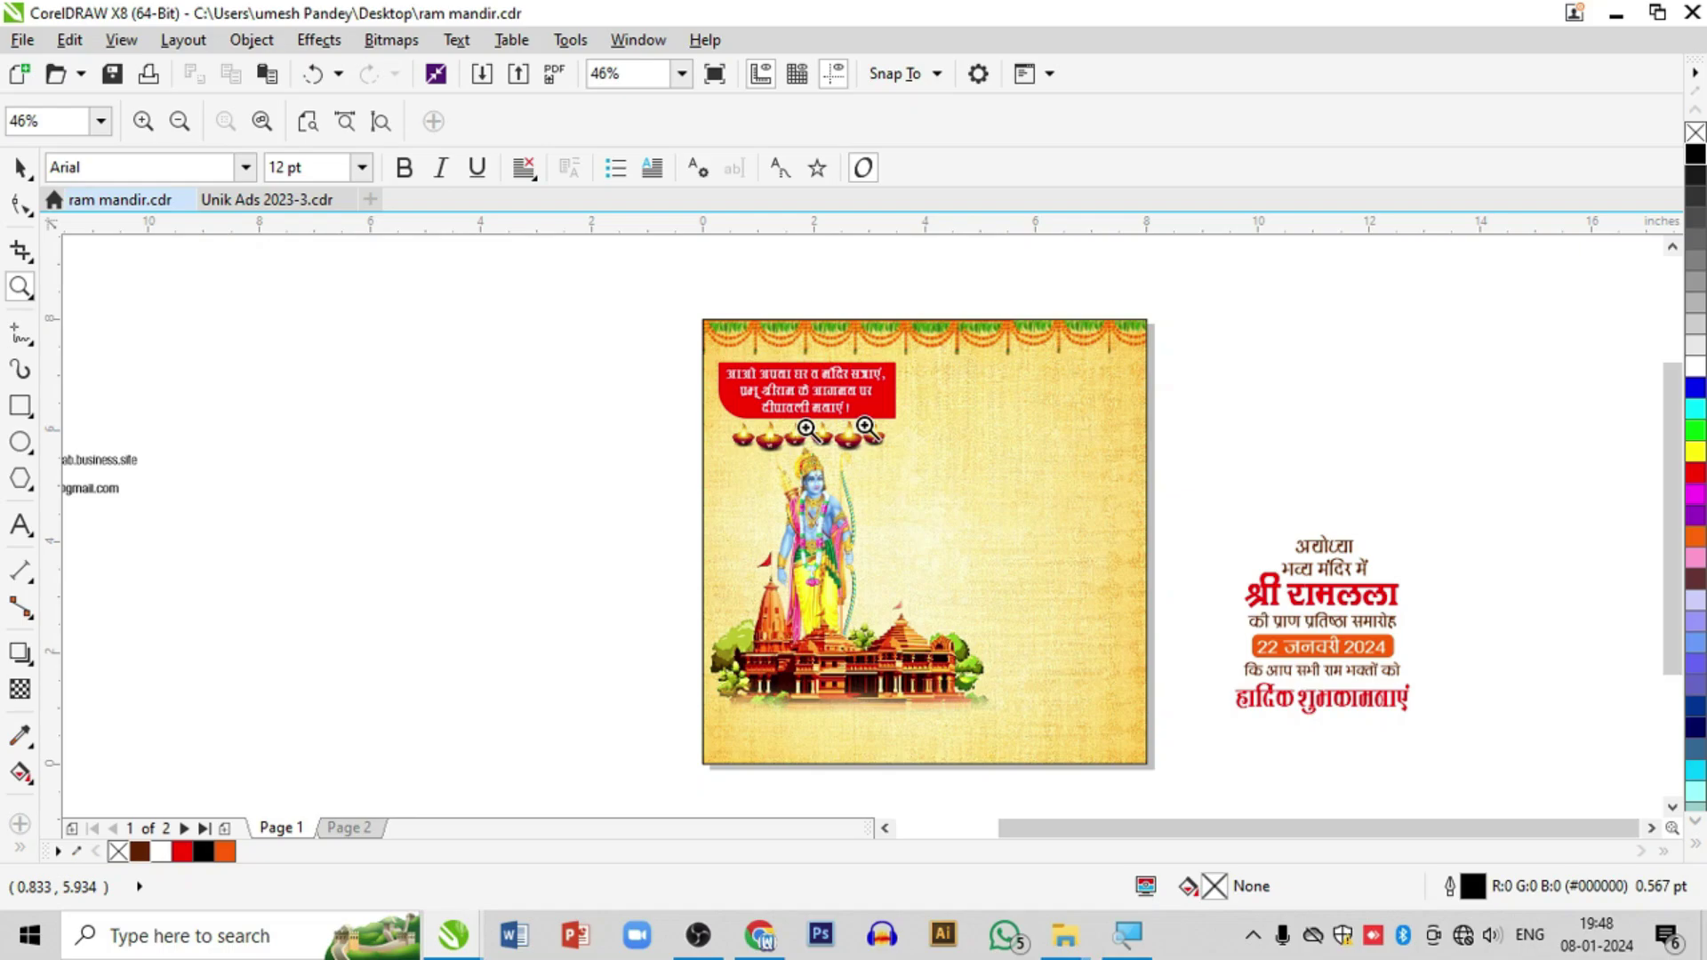
Step: Place the Hindi greeting text block on the page's upper right and enlarge it proportionally to about 4.3 inches wide
{"action": "left_click", "coordinate": [21, 167]}
{"action": "left_click_drag", "start_coordinate": [1198, 503], "coordinate": [1475, 763]}
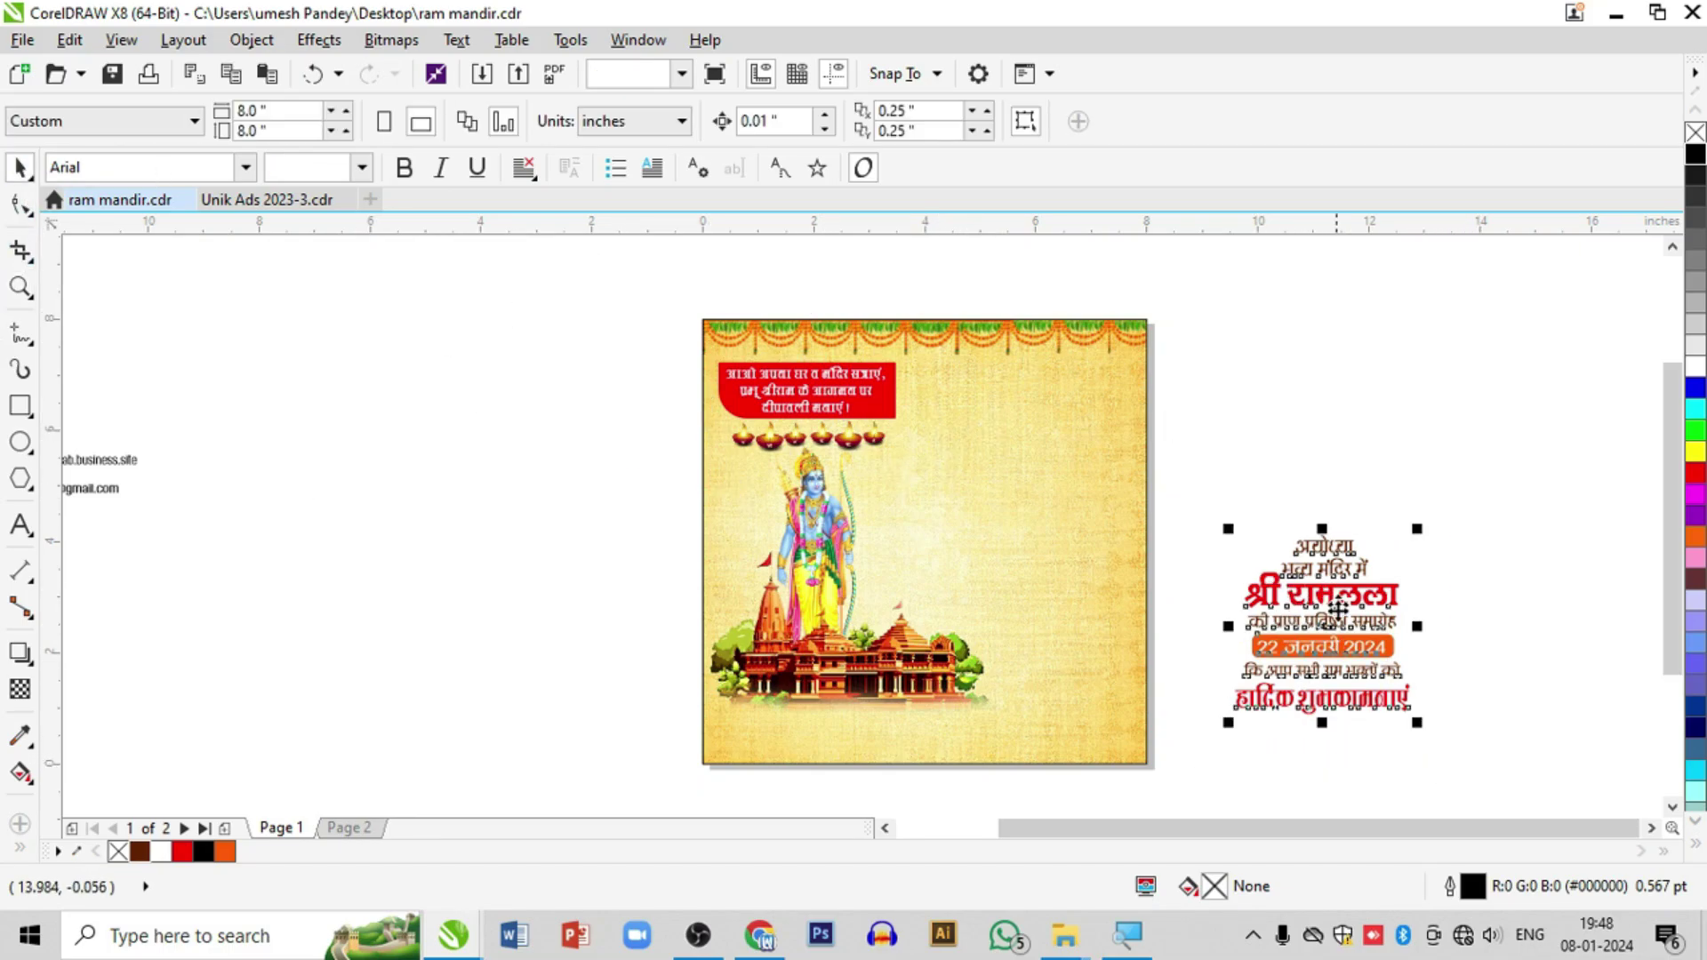
{"action": "left_click_drag", "start_coordinate": [1331, 627], "coordinate": [1041, 465]}
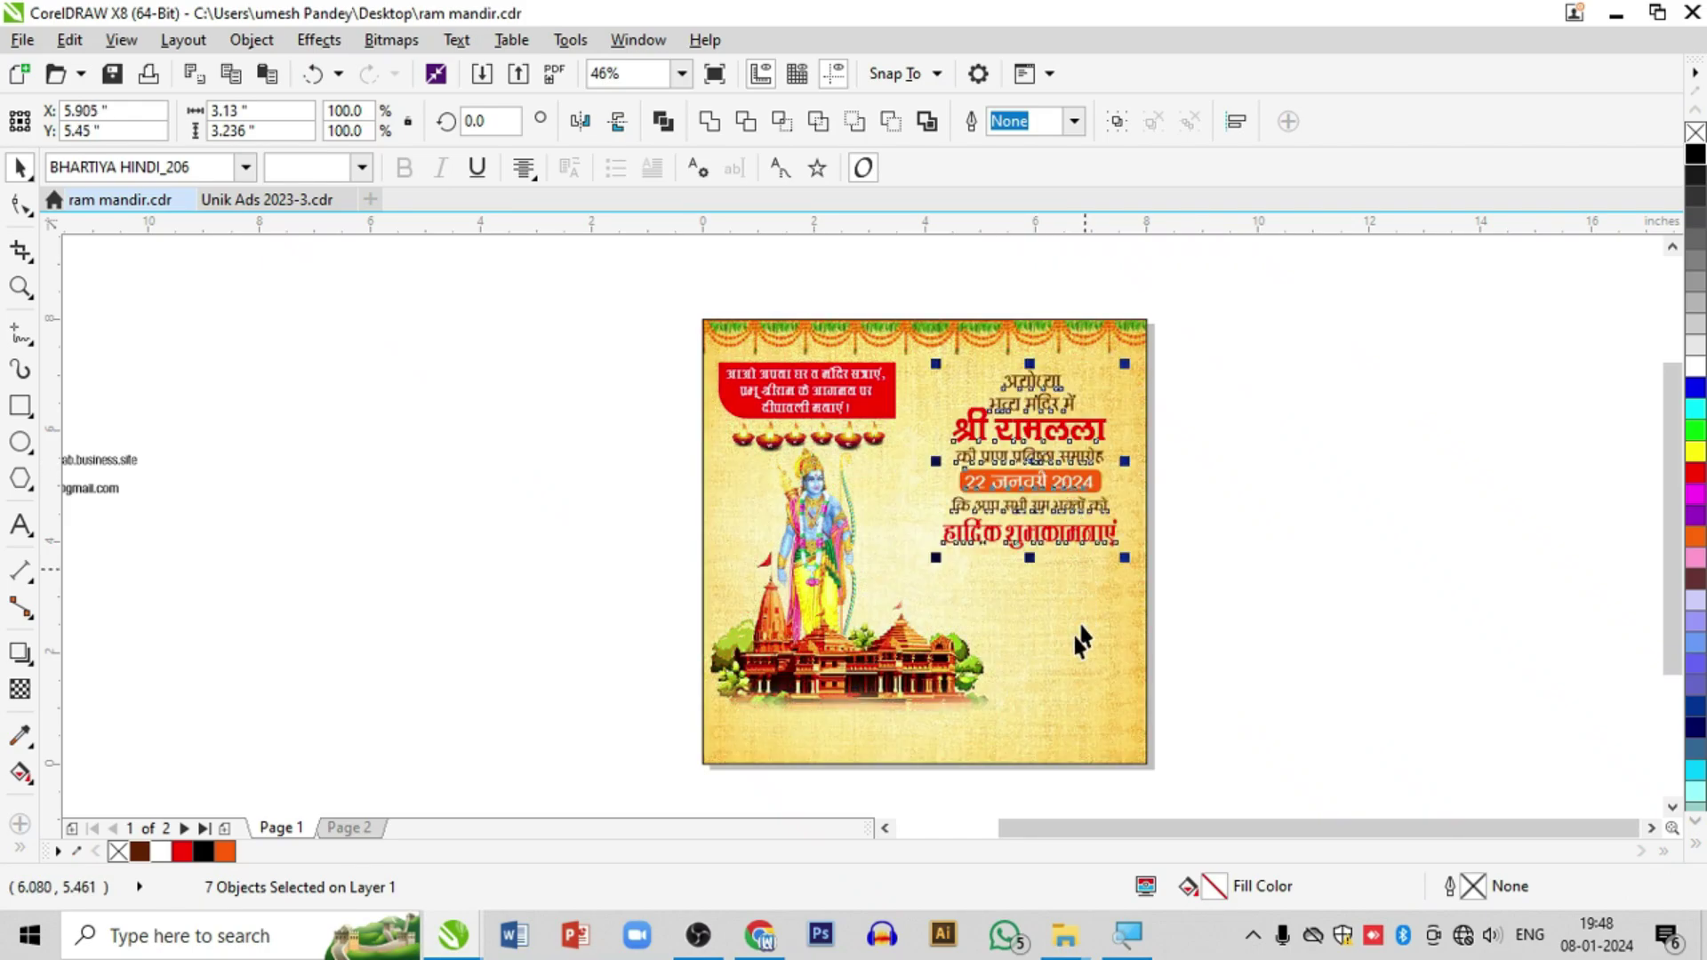
{"action": "left_click_drag", "start_coordinate": [938, 562], "coordinate": [1109, 694]}
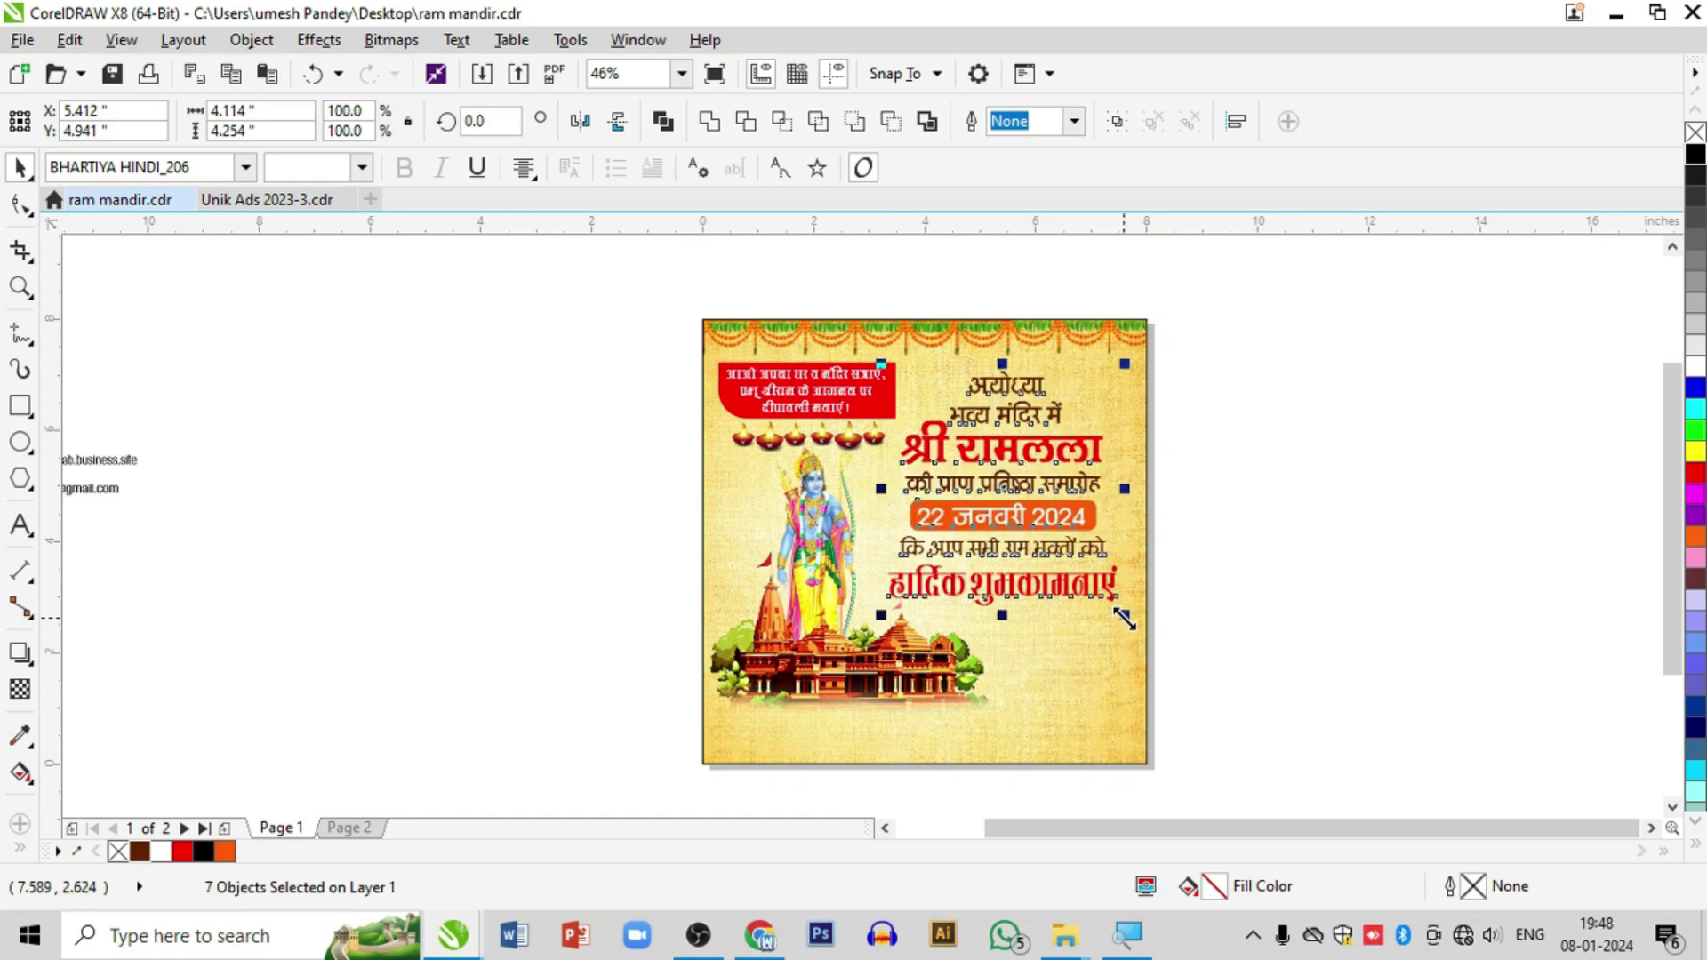
{"action": "left_click_drag", "start_coordinate": [1117, 616], "coordinate": [1134, 637]}
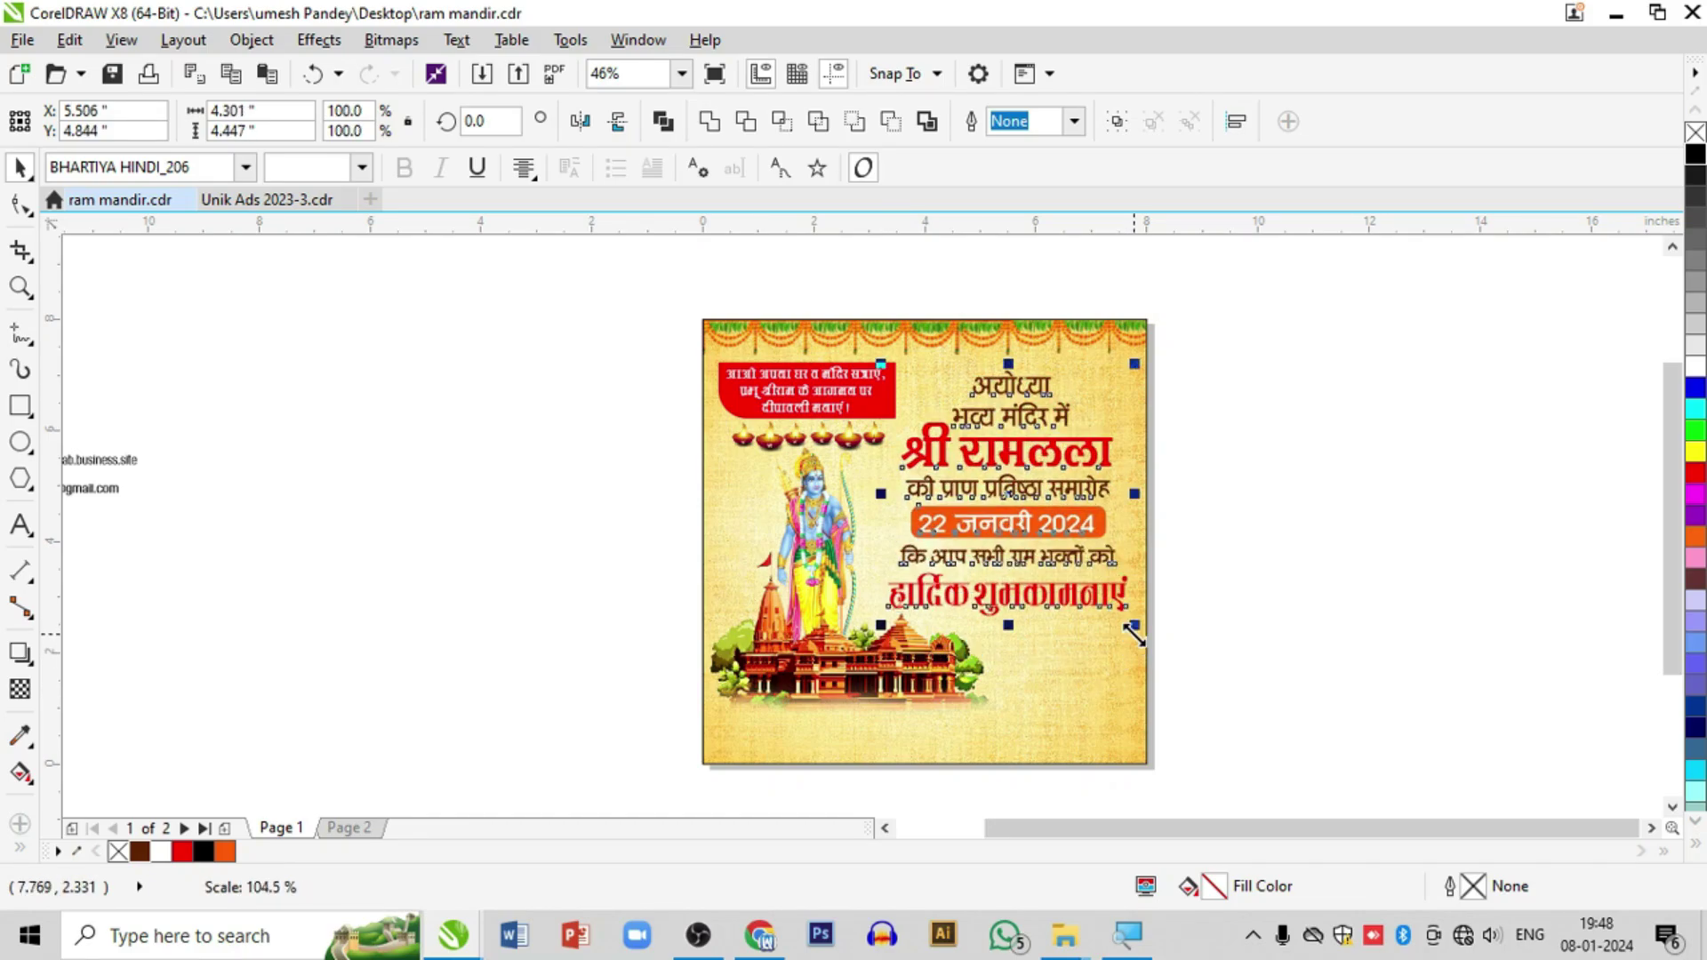
{"action": "left_click", "coordinate": [1305, 623]}
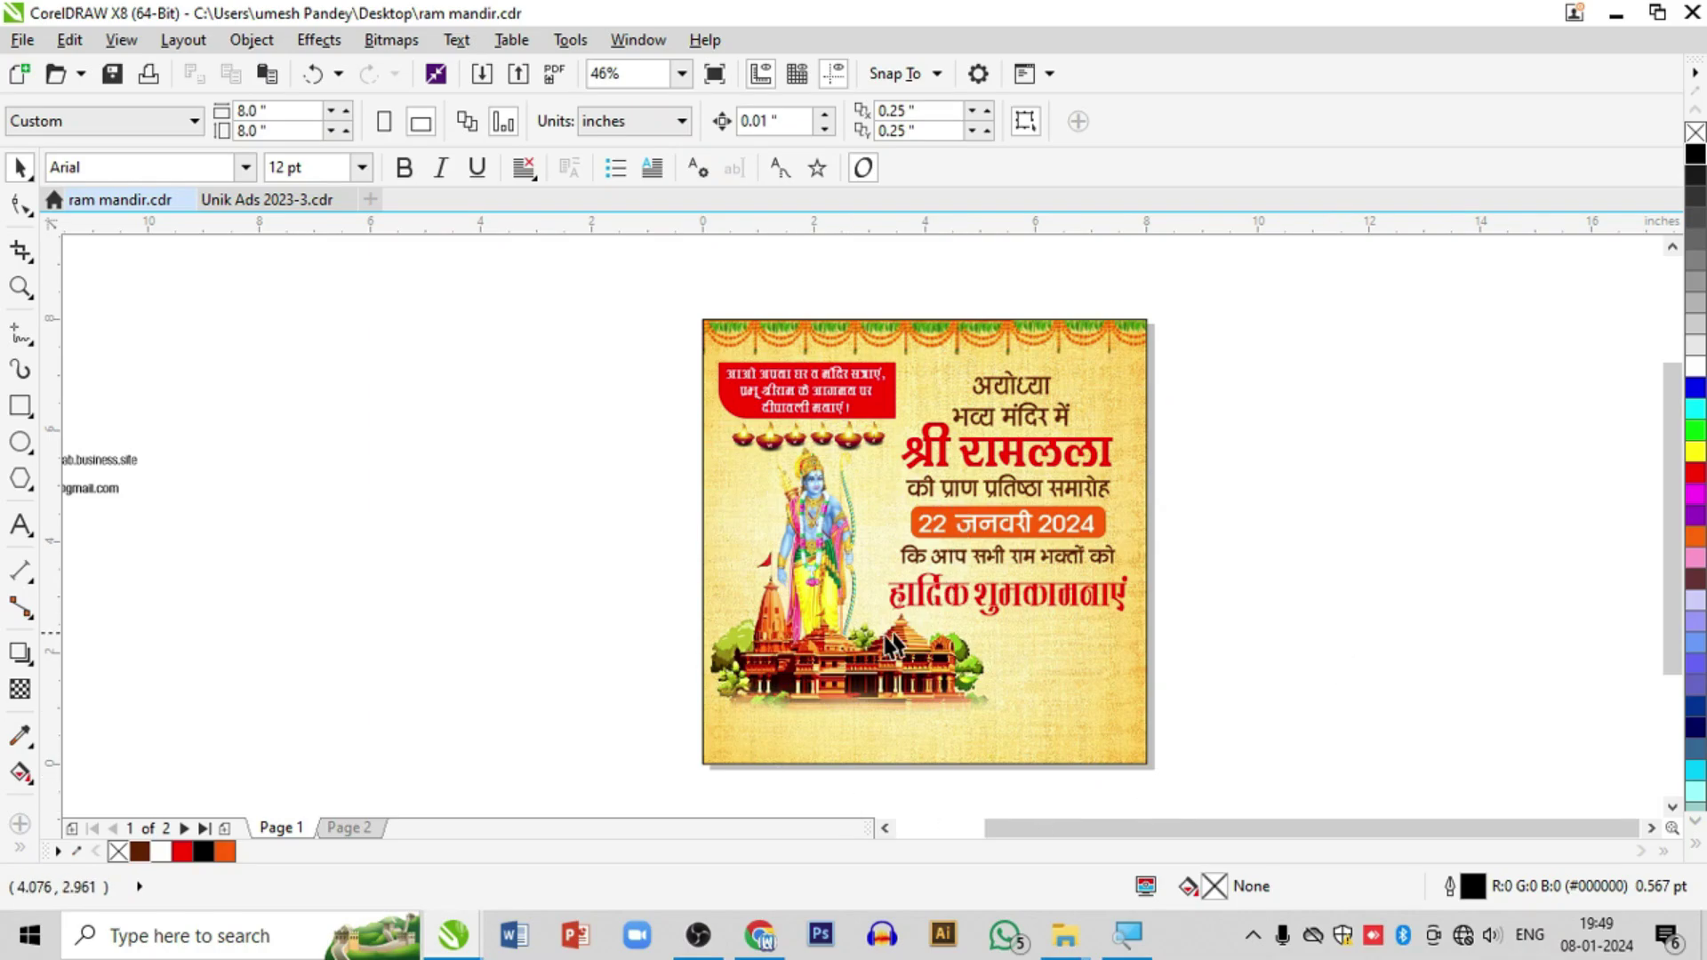
Step: Shift the Lord Ram and temple artwork slightly left and PowerClip it inside the textured background rectangle
{"action": "left_click", "coordinate": [843, 671]}
{"action": "left_click_drag", "start_coordinate": [845, 668], "coordinate": [835, 667]}
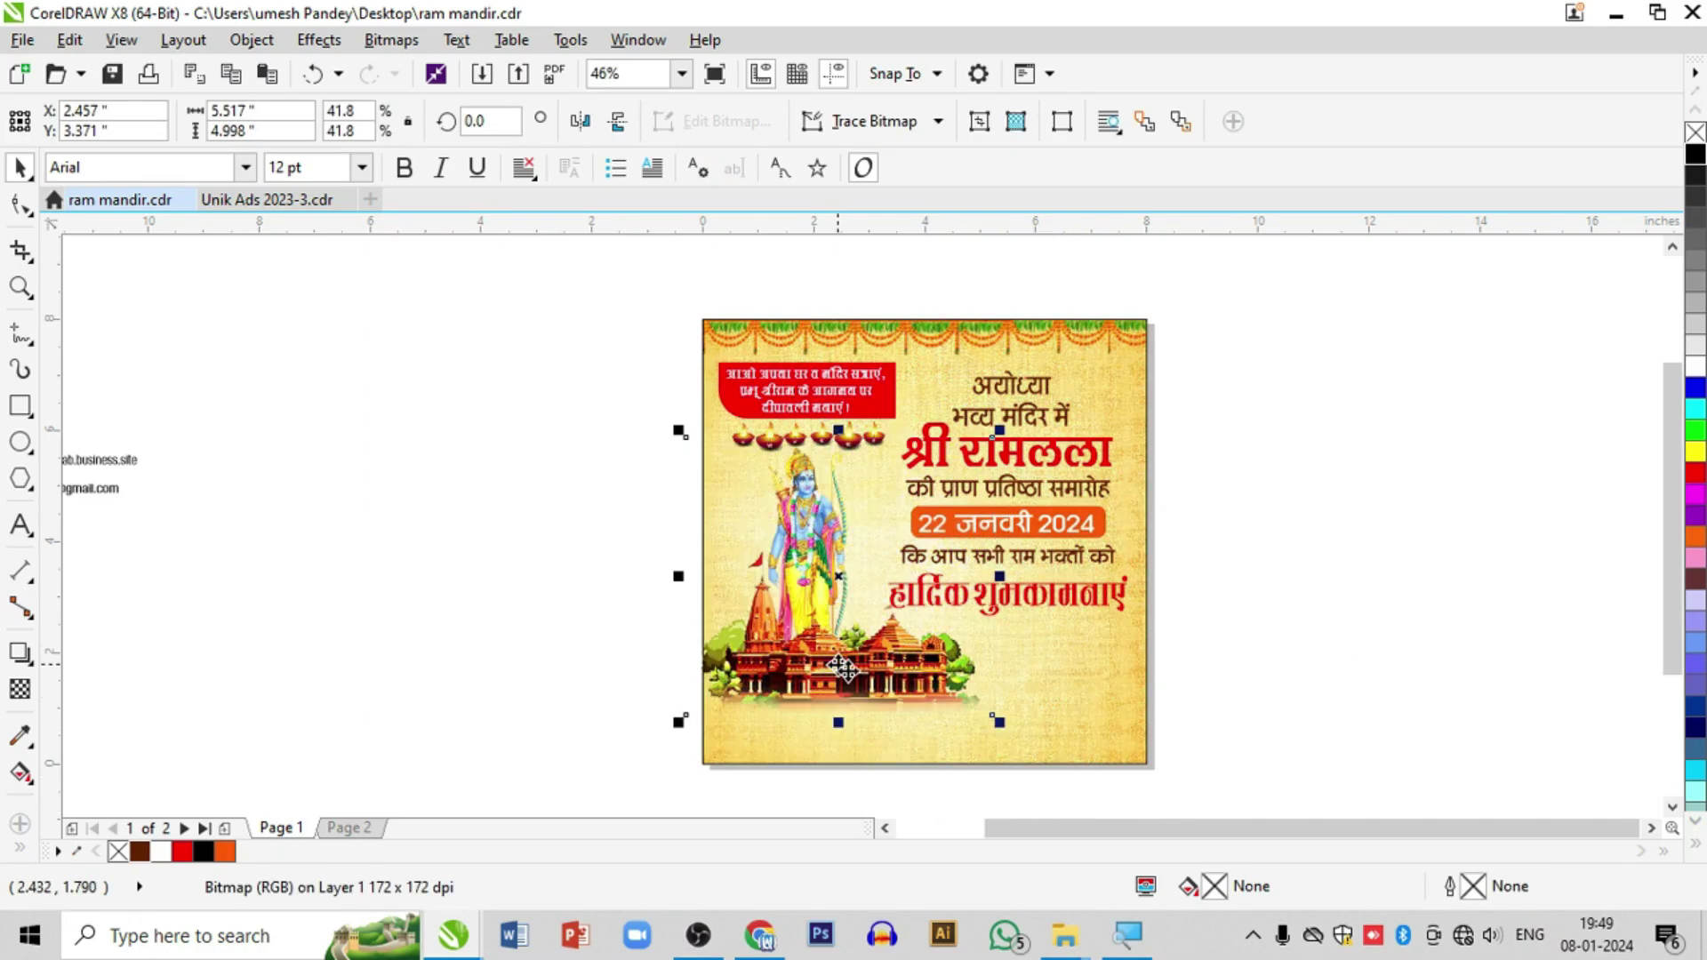
{"action": "right_click", "coordinate": [832, 676]}
{"action": "left_click", "coordinate": [932, 179]}
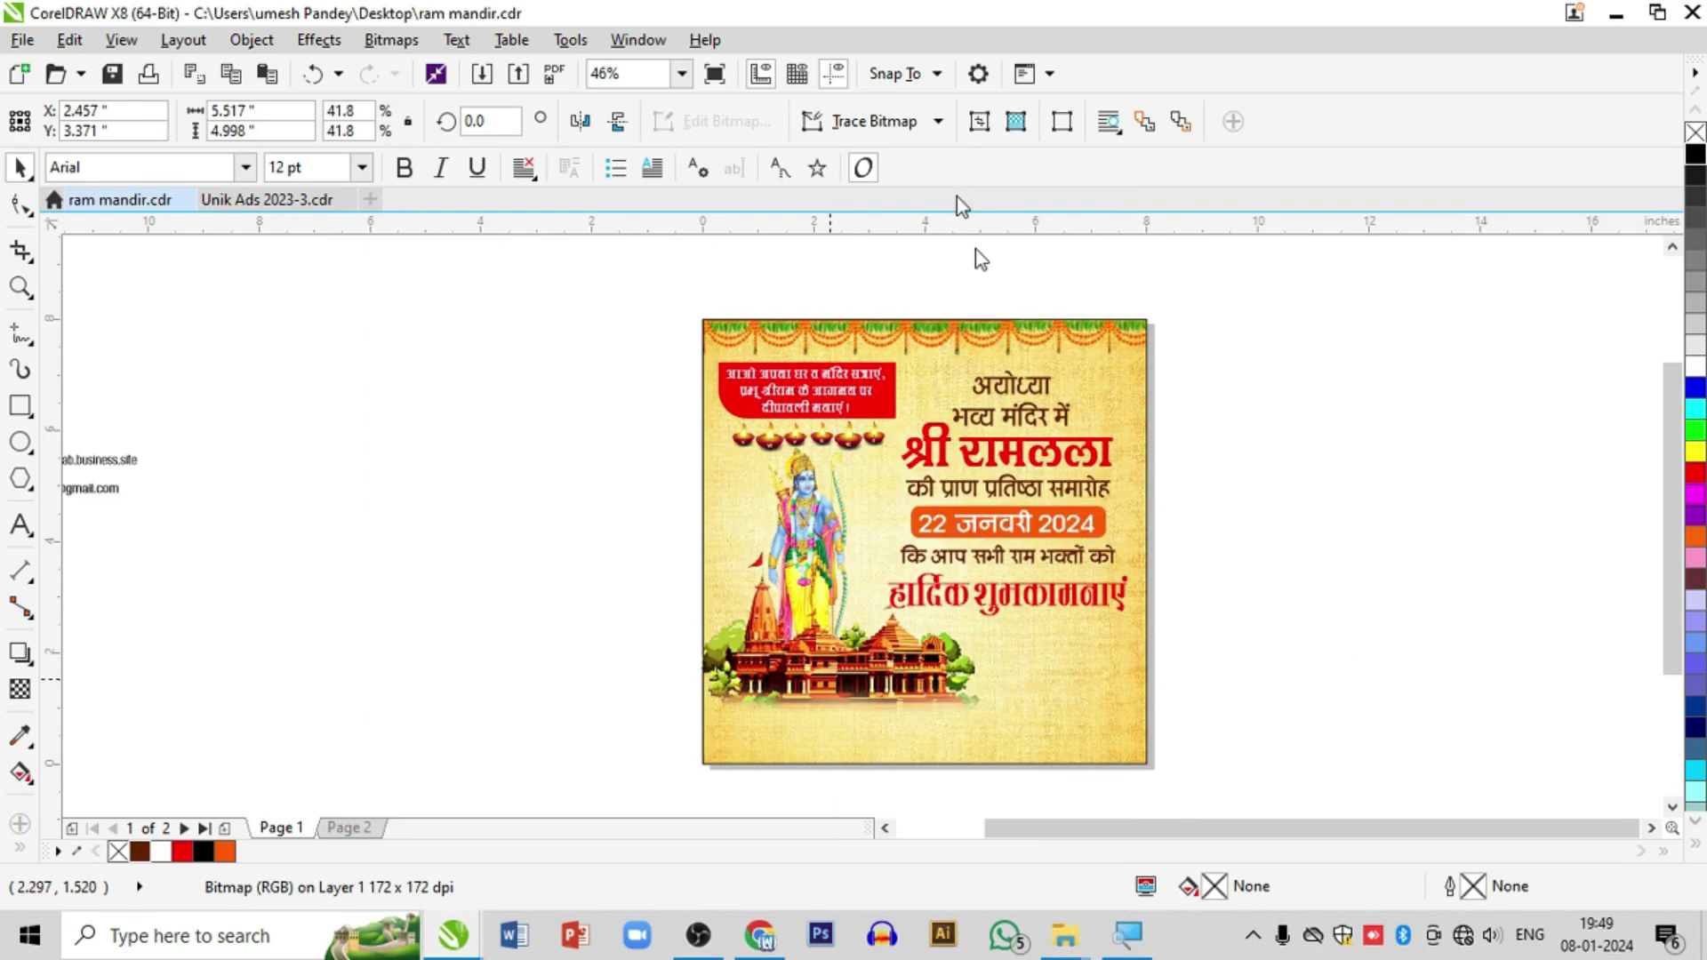
{"action": "left_click", "coordinate": [1022, 426]}
{"action": "left_click", "coordinate": [1486, 724]}
{"action": "left_click", "coordinate": [889, 653]}
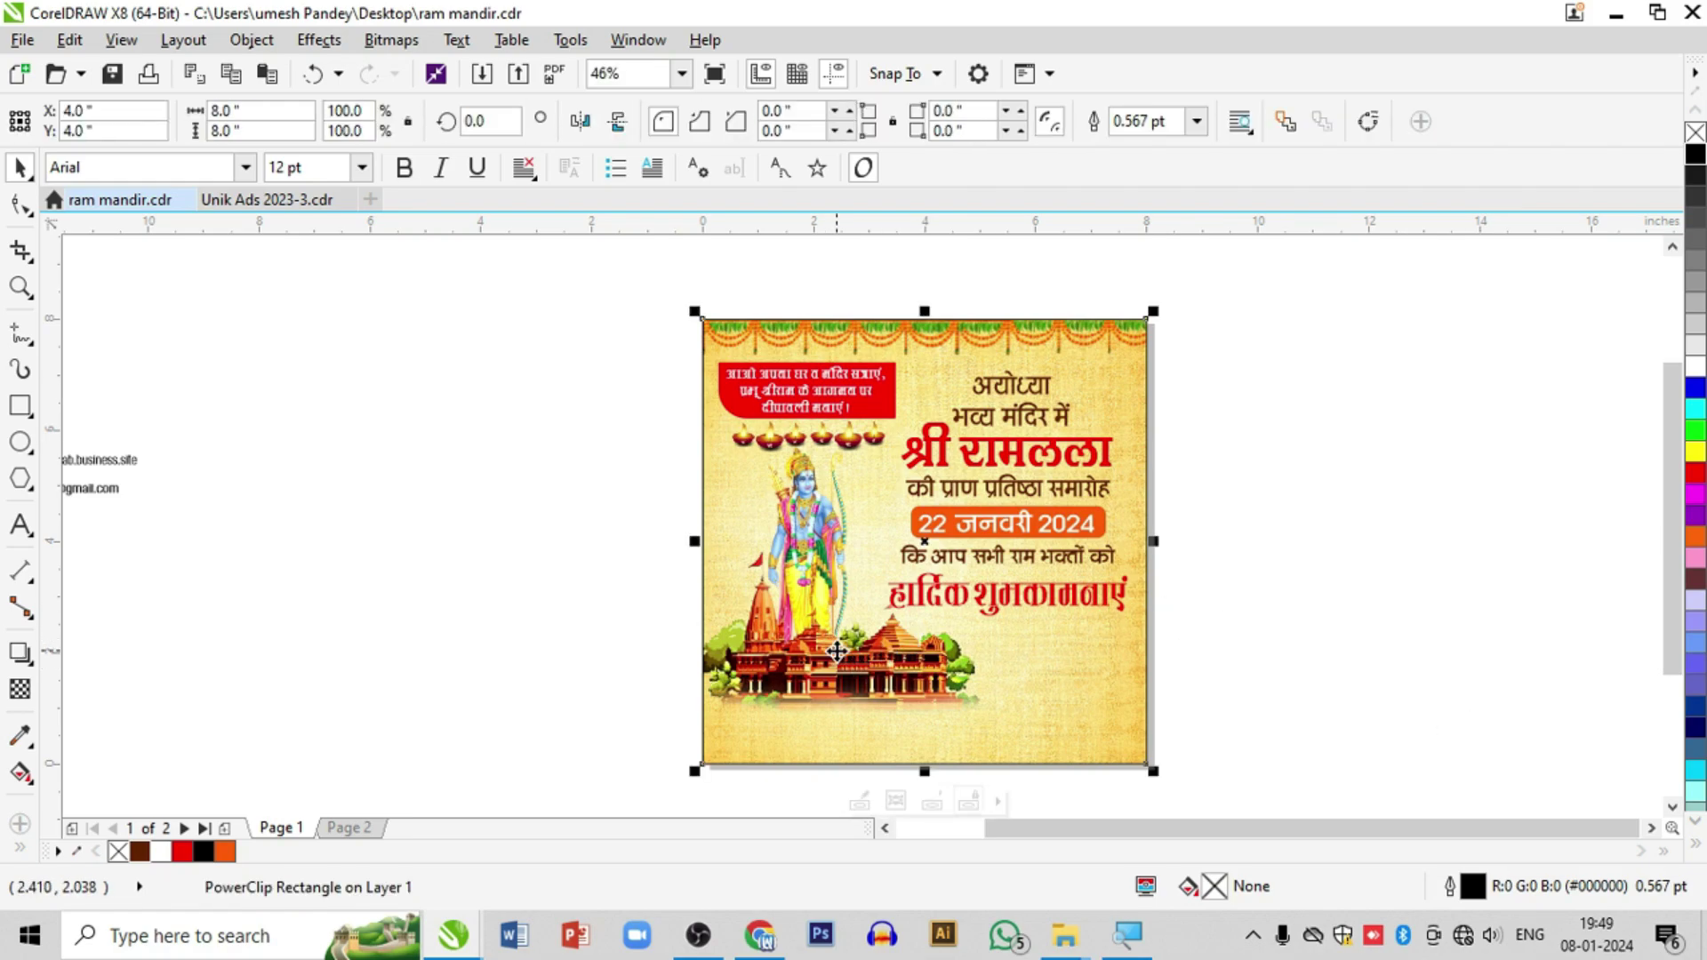
Step: Draw a dark brown (#632300) rectangle across the page's bottom edge, about 8.95 inches wide and 0.98 inches high
{"action": "left_click", "coordinate": [20, 287]}
{"action": "right_click", "coordinate": [912, 485]}
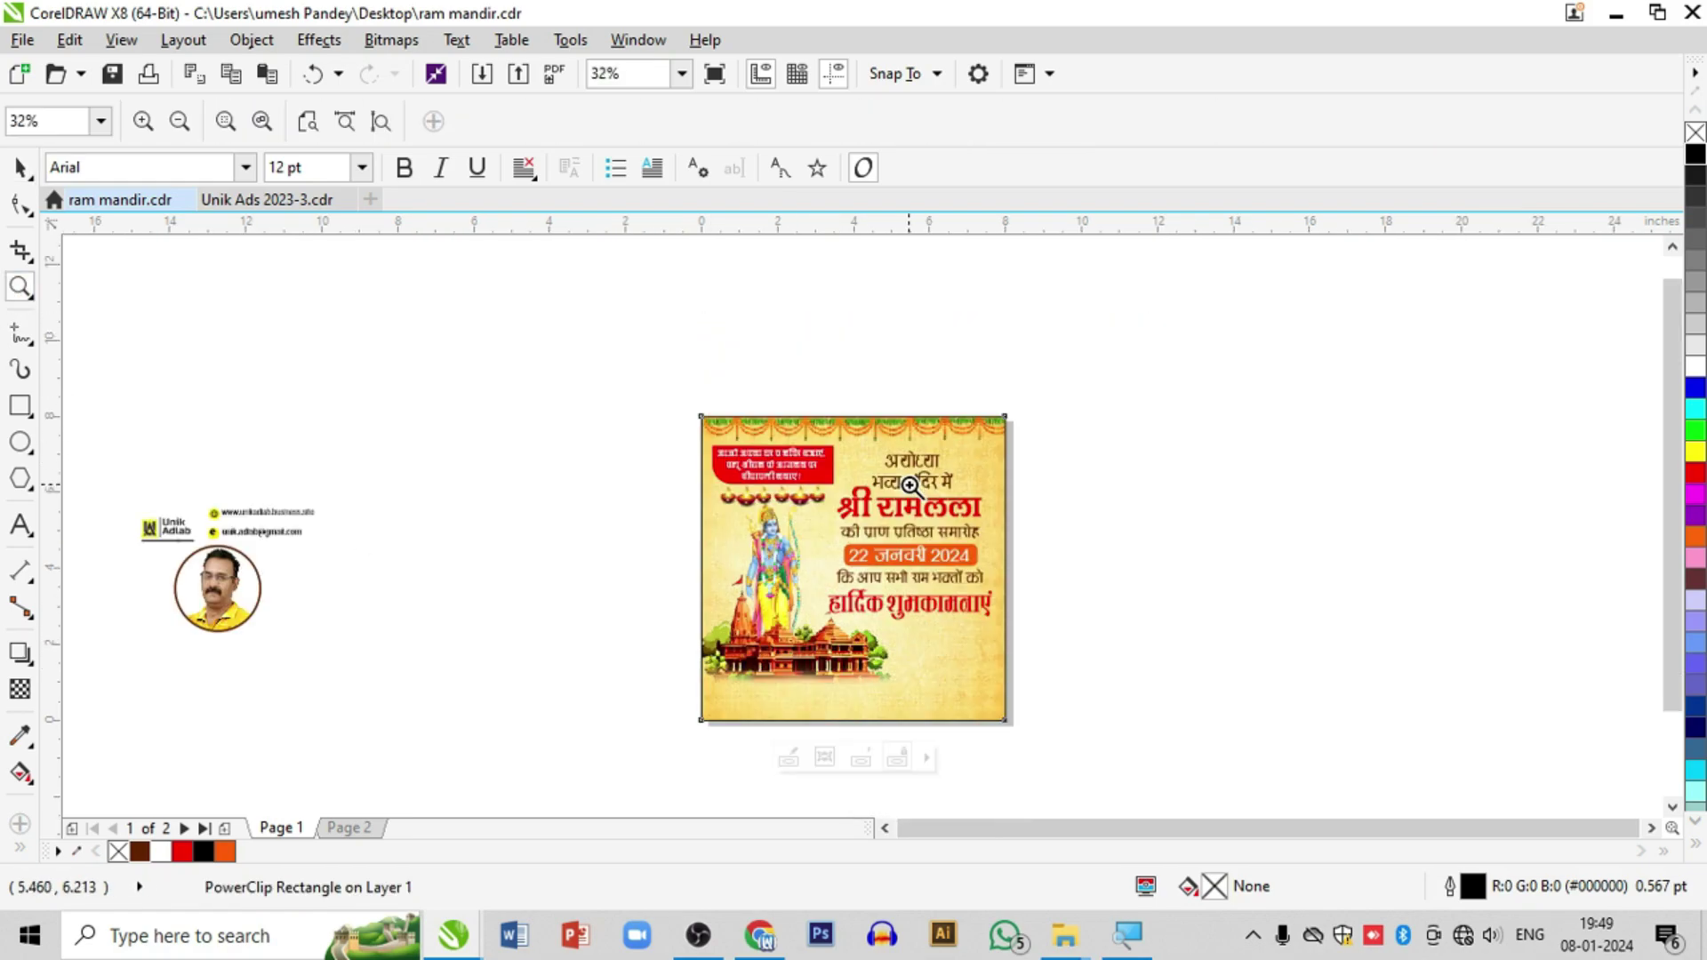
{"action": "right_click", "coordinate": [908, 487]}
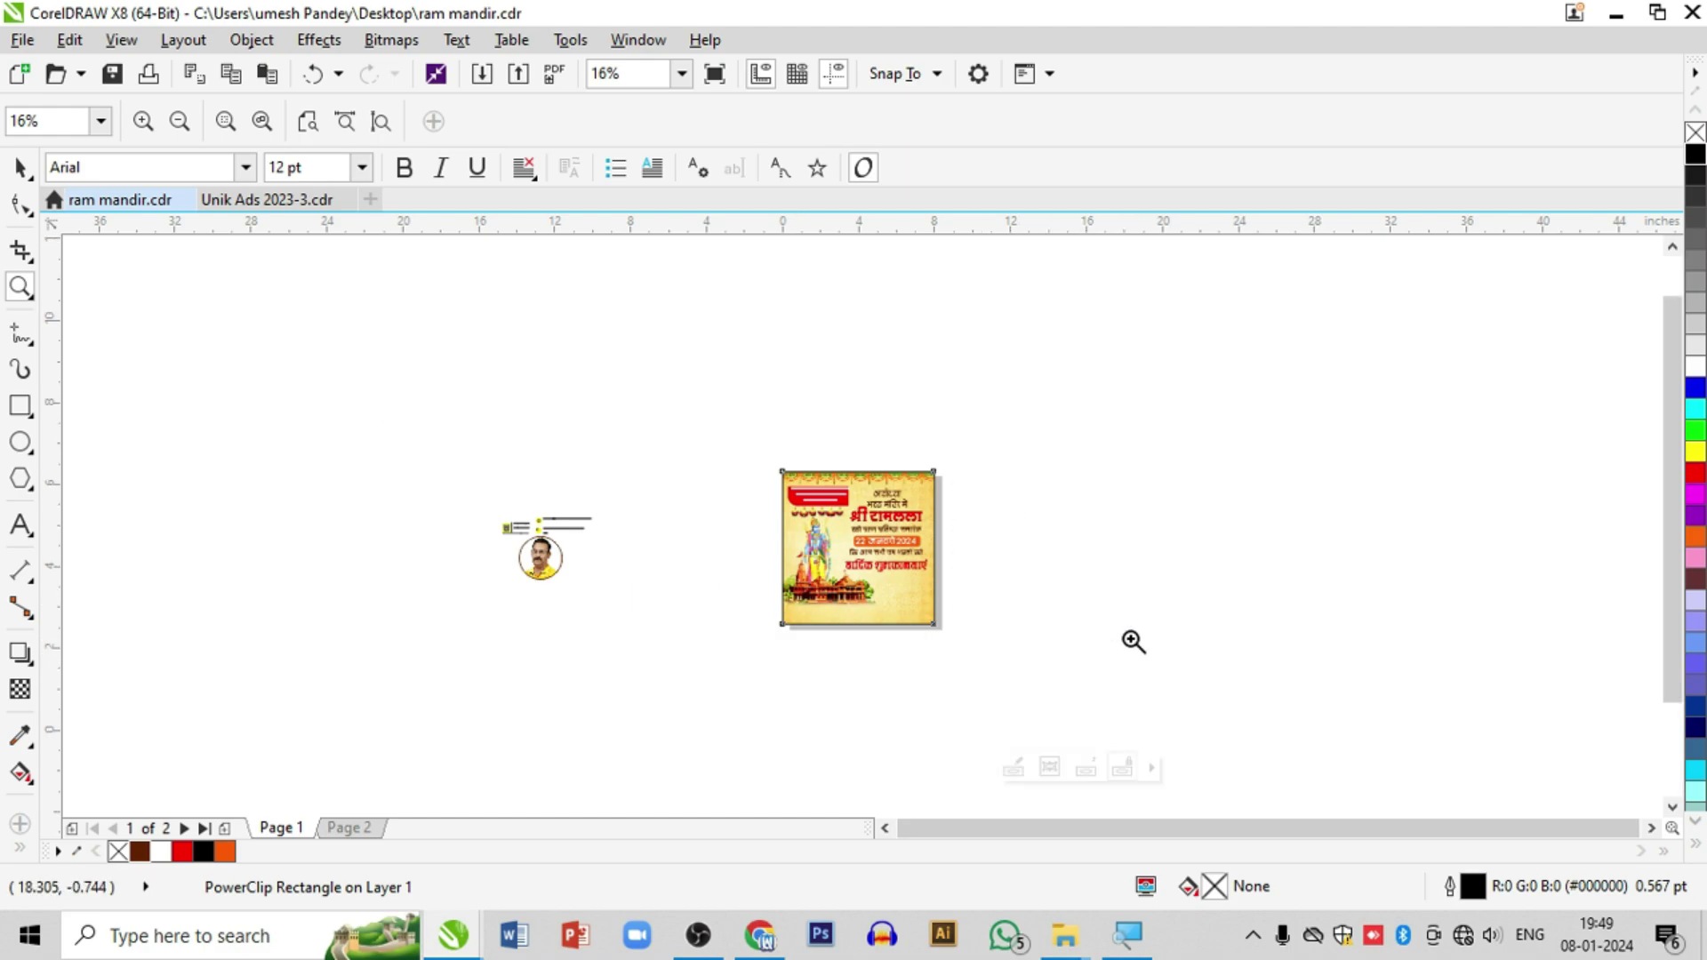
{"action": "left_click", "coordinate": [1131, 640]}
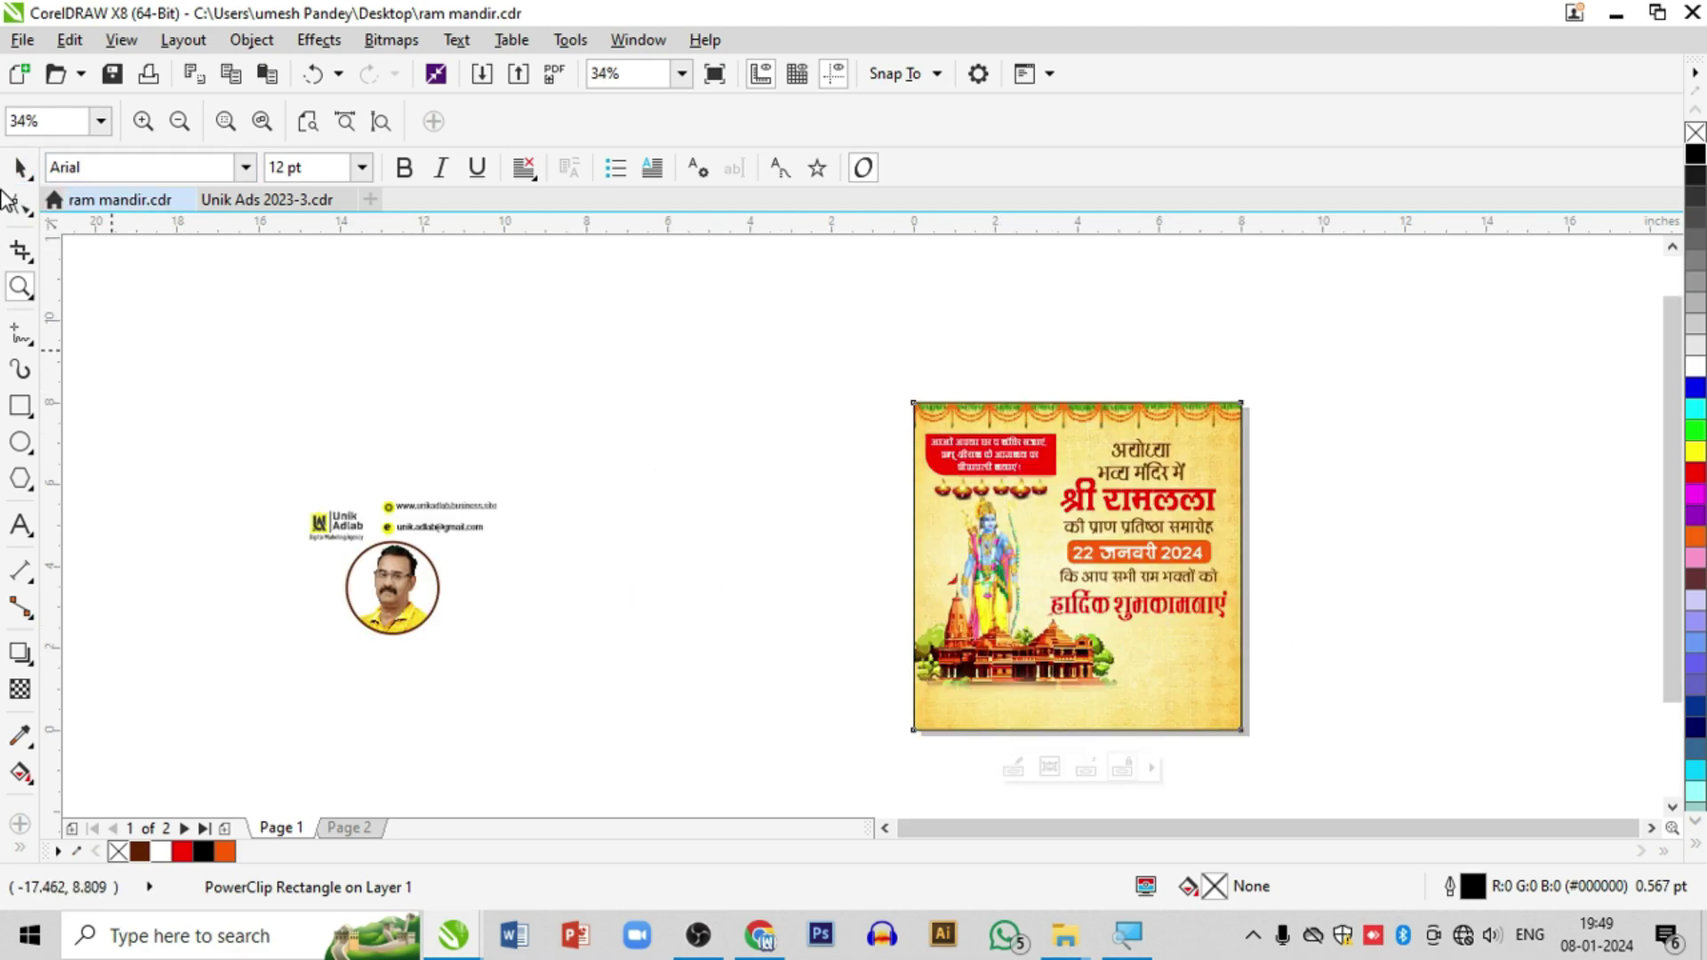
{"action": "left_click", "coordinate": [19, 169]}
{"action": "left_click", "coordinate": [20, 406]}
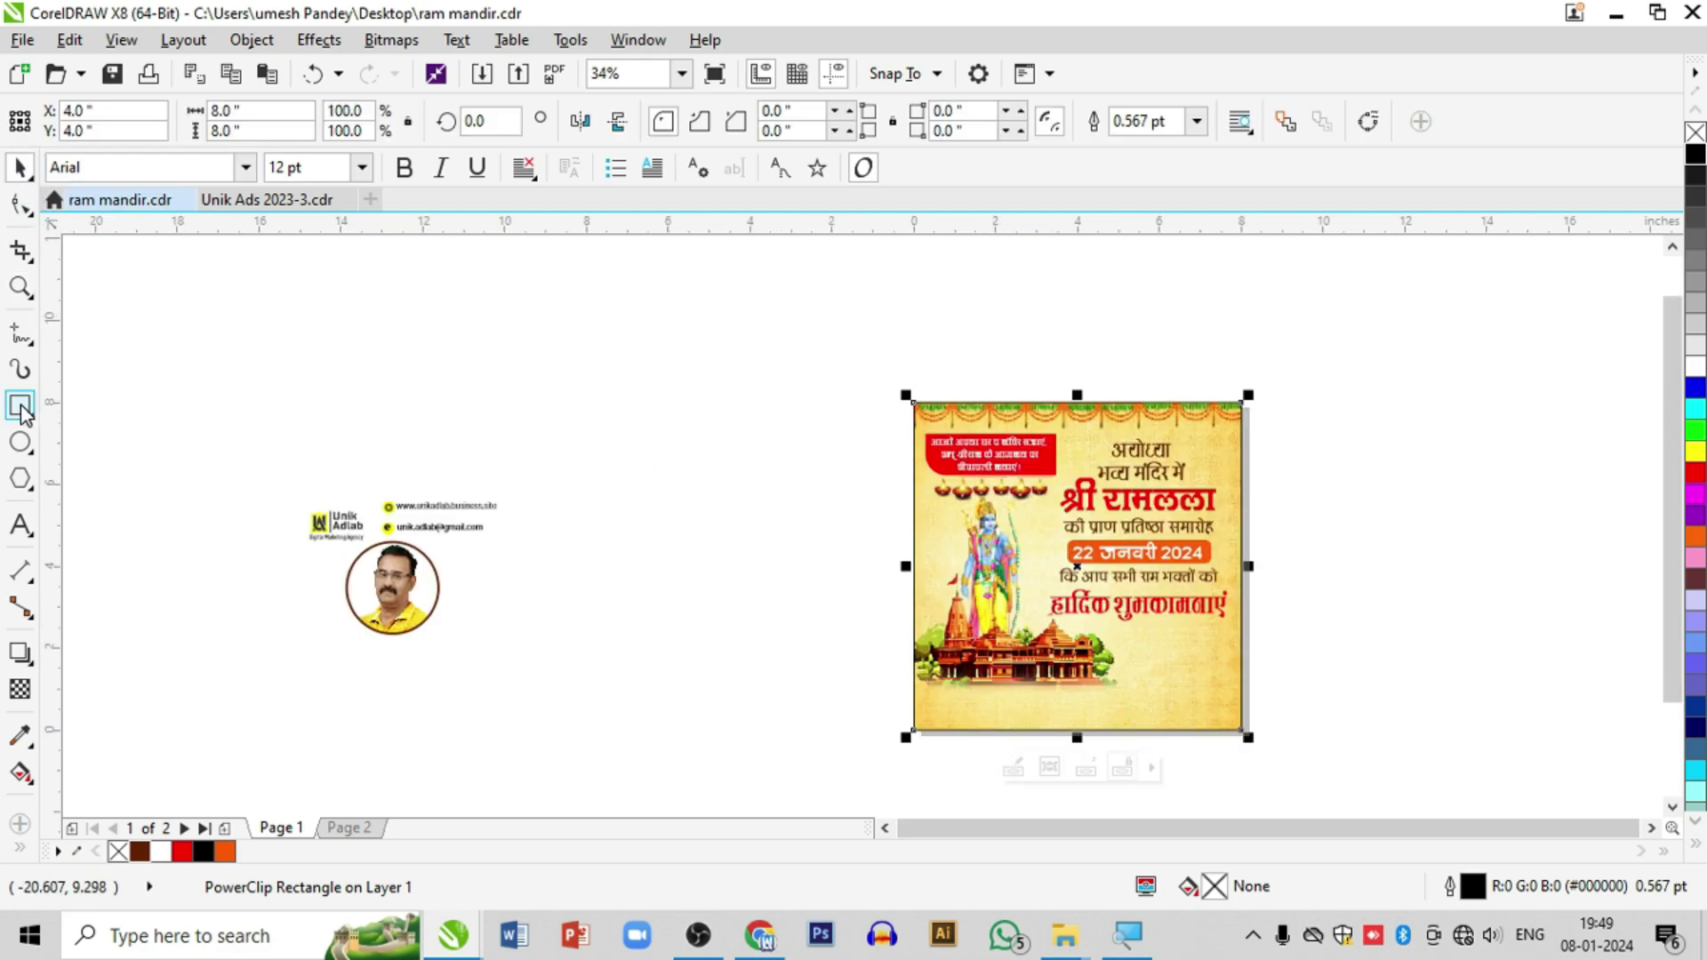
{"action": "left_click_drag", "start_coordinate": [892, 707], "coordinate": [1257, 740]}
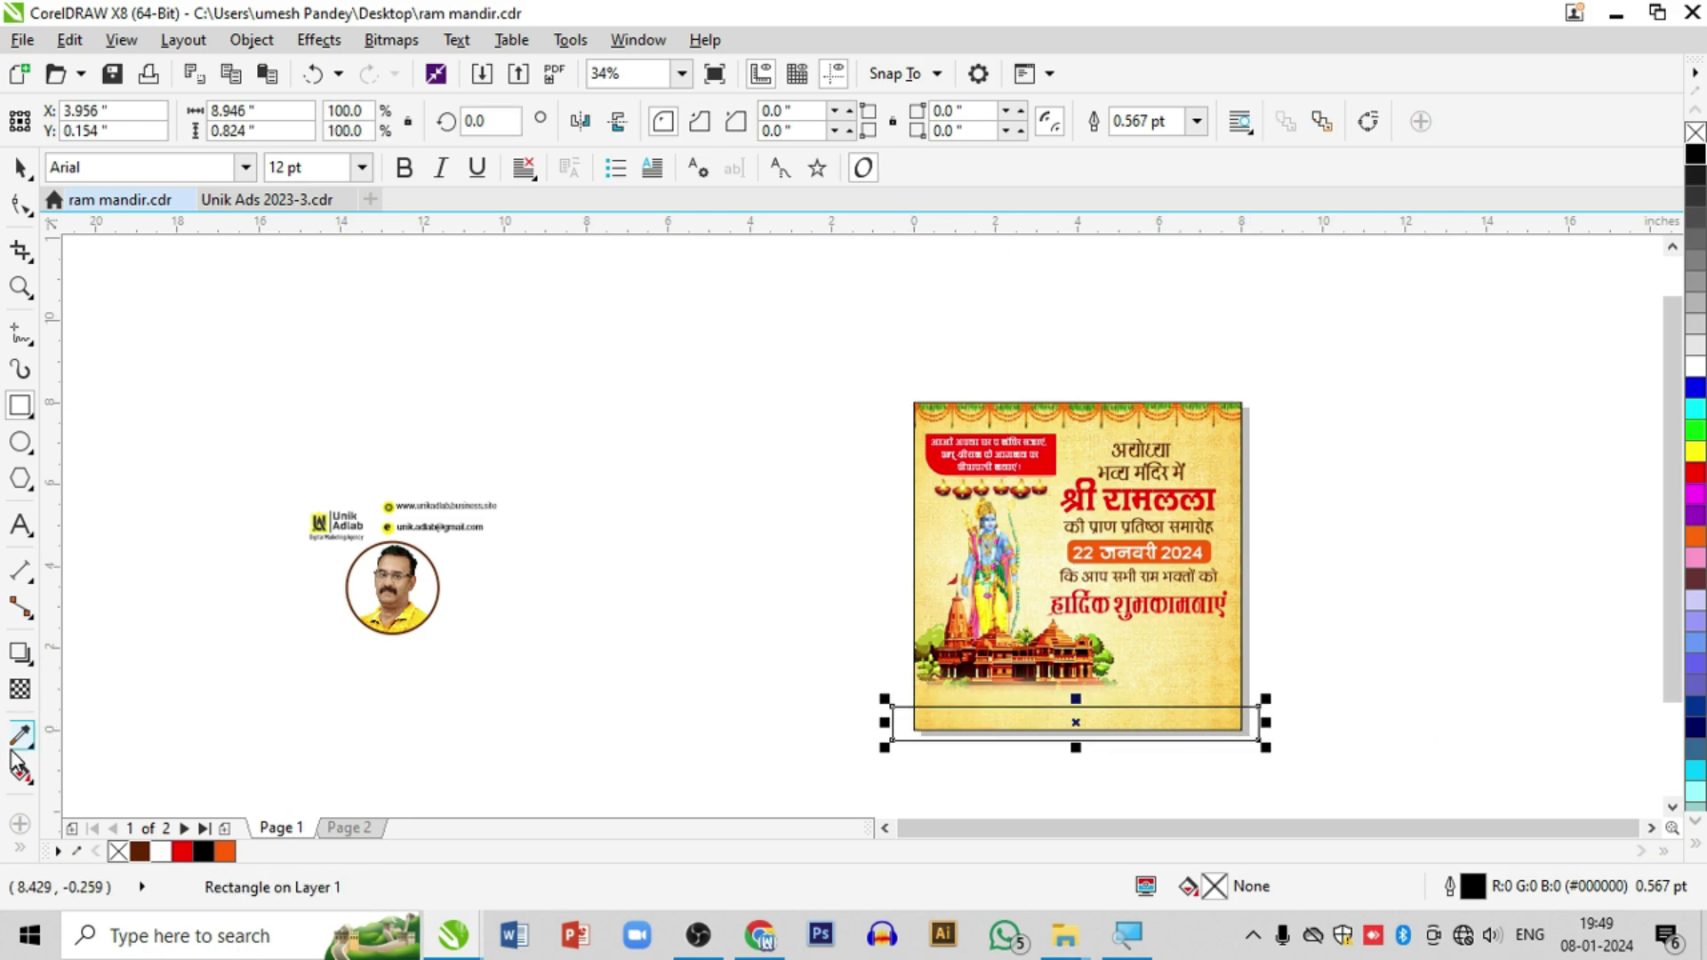
{"action": "left_click", "coordinate": [139, 852]}
{"action": "left_click", "coordinate": [19, 169]}
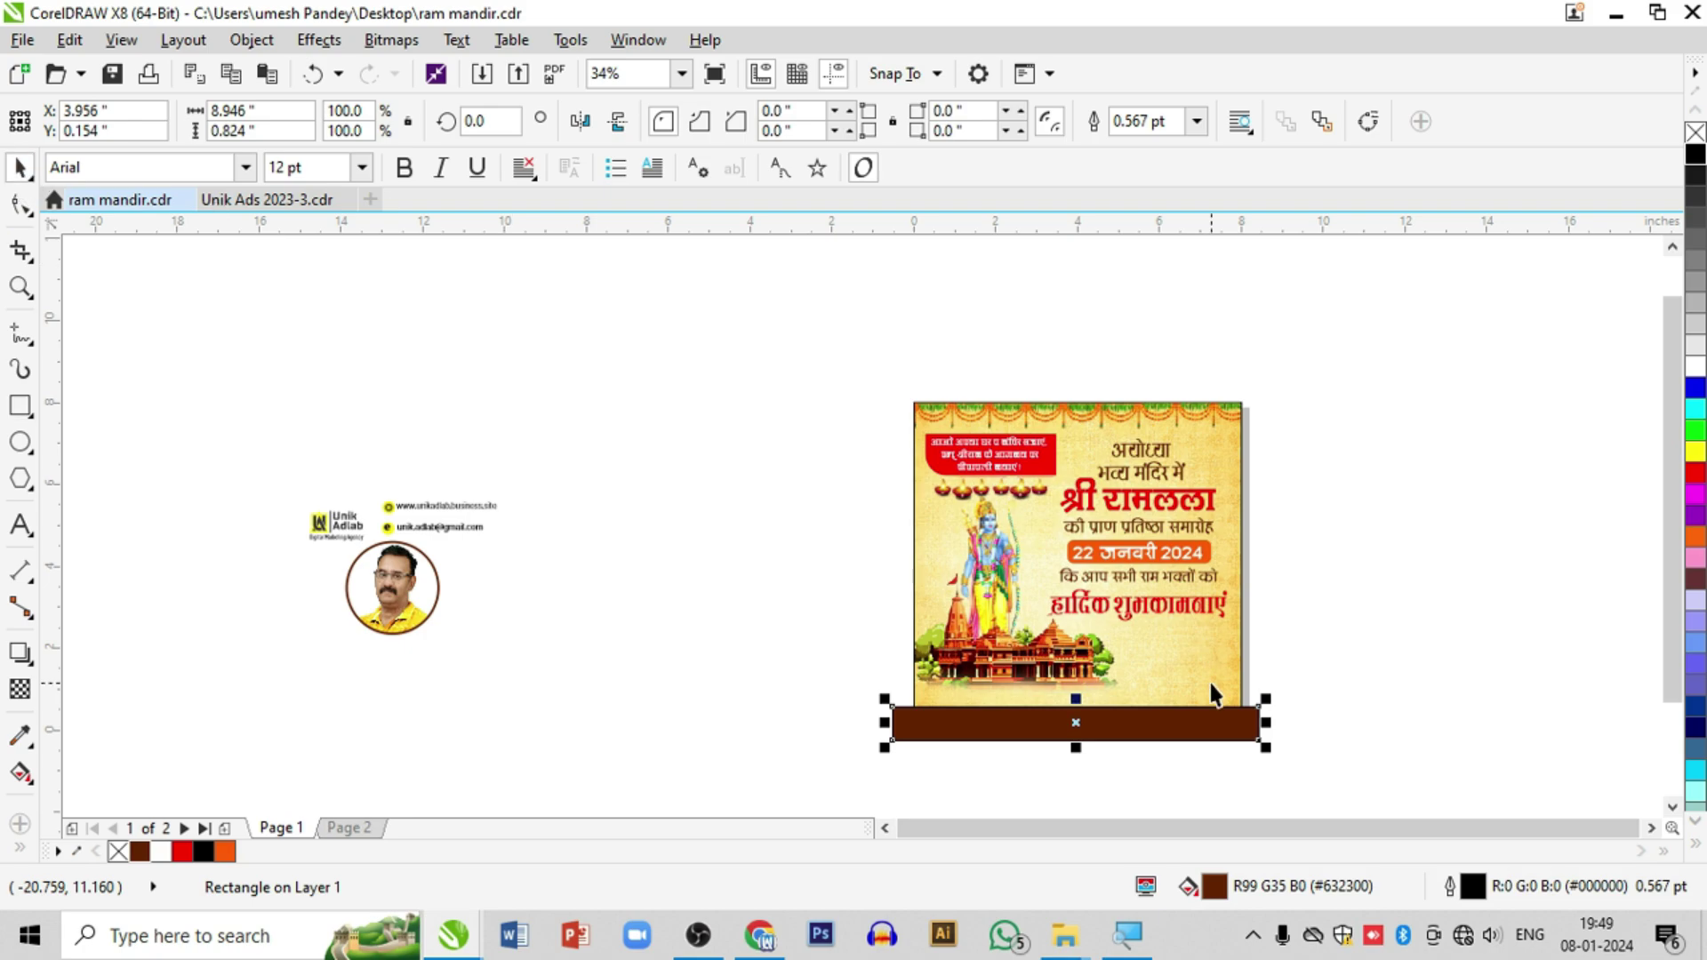
{"action": "left_click_drag", "start_coordinate": [1076, 705], "coordinate": [1075, 692]}
Step: PowerClip the brown footer rectangle inside the textured background
{"action": "right_click", "coordinate": [1158, 735]}
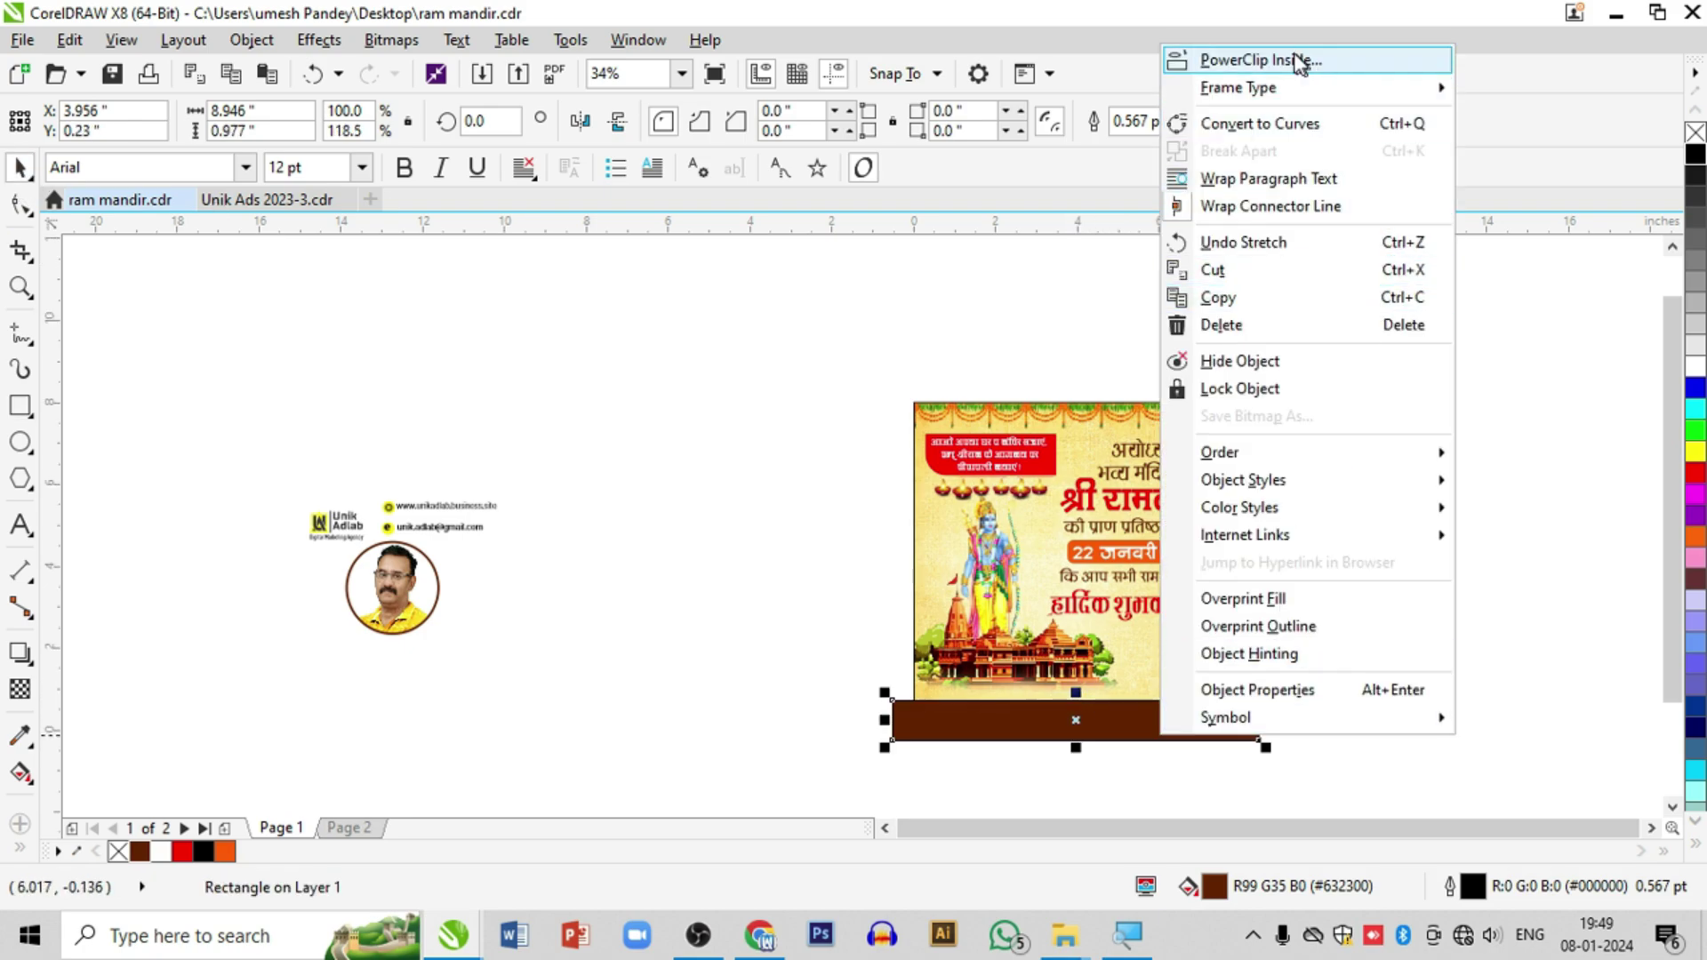
{"action": "left_click", "coordinate": [1261, 61]}
{"action": "left_click", "coordinate": [1111, 578]}
{"action": "left_click", "coordinate": [1395, 663]}
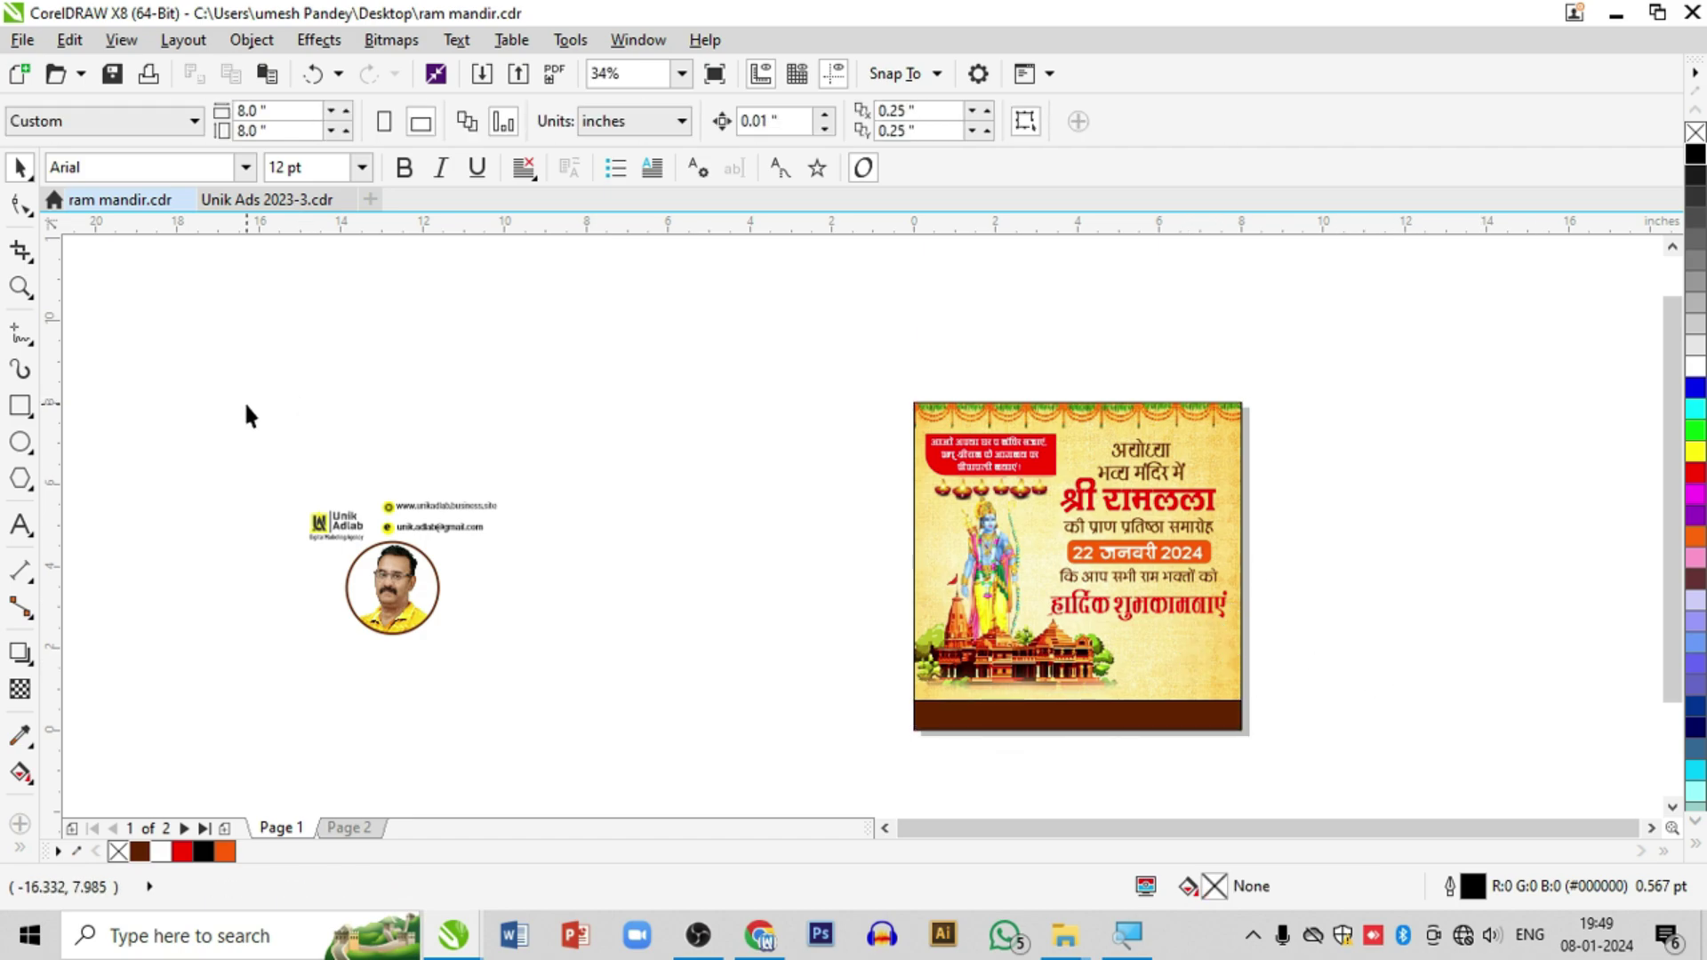
Step: Move the logo, contact details and circular portrait together to just beside the page's lower right
{"action": "left_click_drag", "start_coordinate": [247, 414], "coordinate": [648, 729]}
{"action": "left_click_drag", "start_coordinate": [410, 591], "coordinate": [1366, 681]}
{"action": "left_click", "coordinate": [20, 286]}
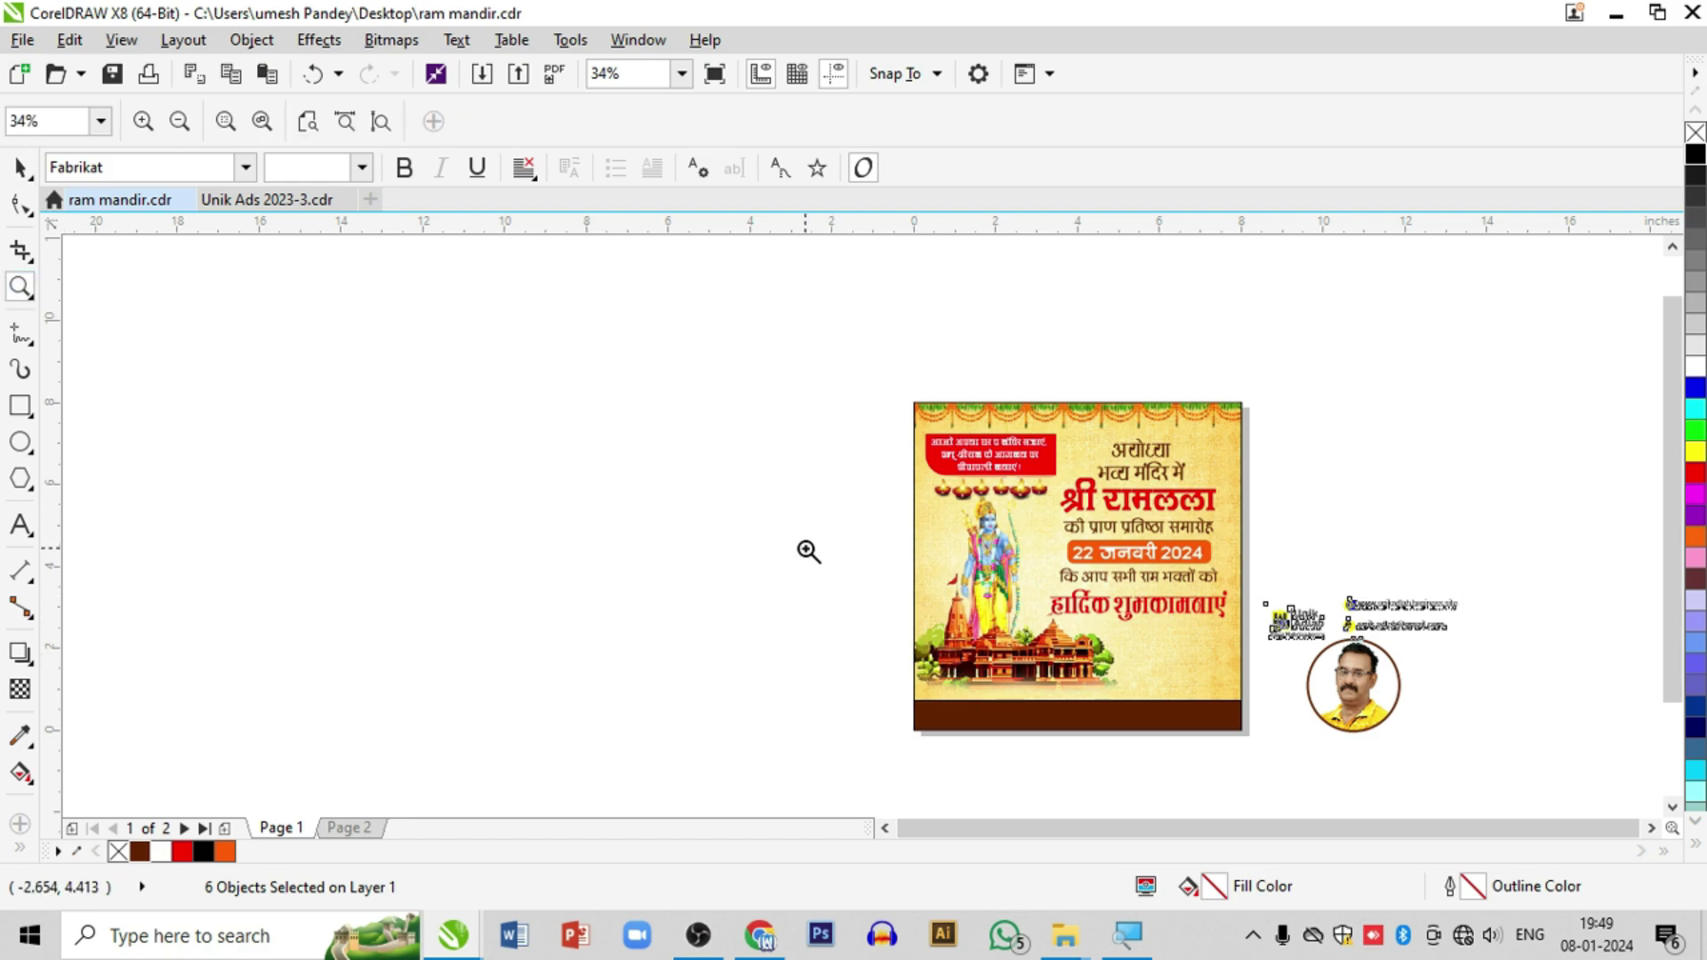
{"action": "left_click_drag", "start_coordinate": [808, 552], "coordinate": [1516, 741]}
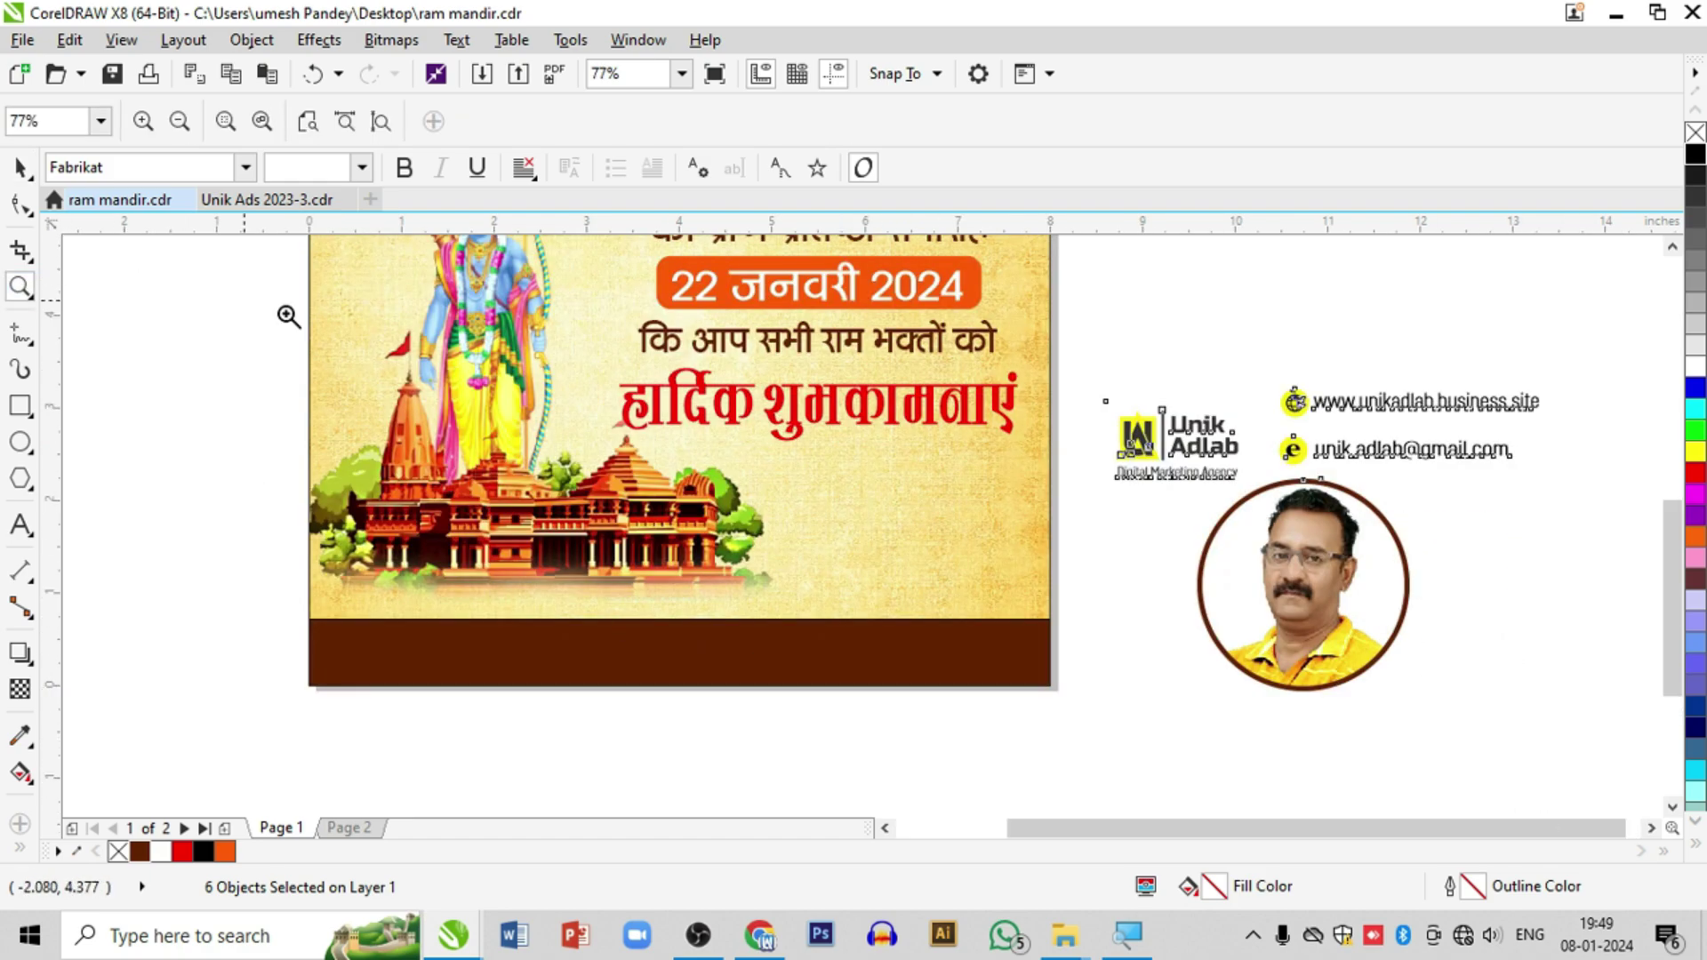
{"action": "left_click", "coordinate": [19, 167]}
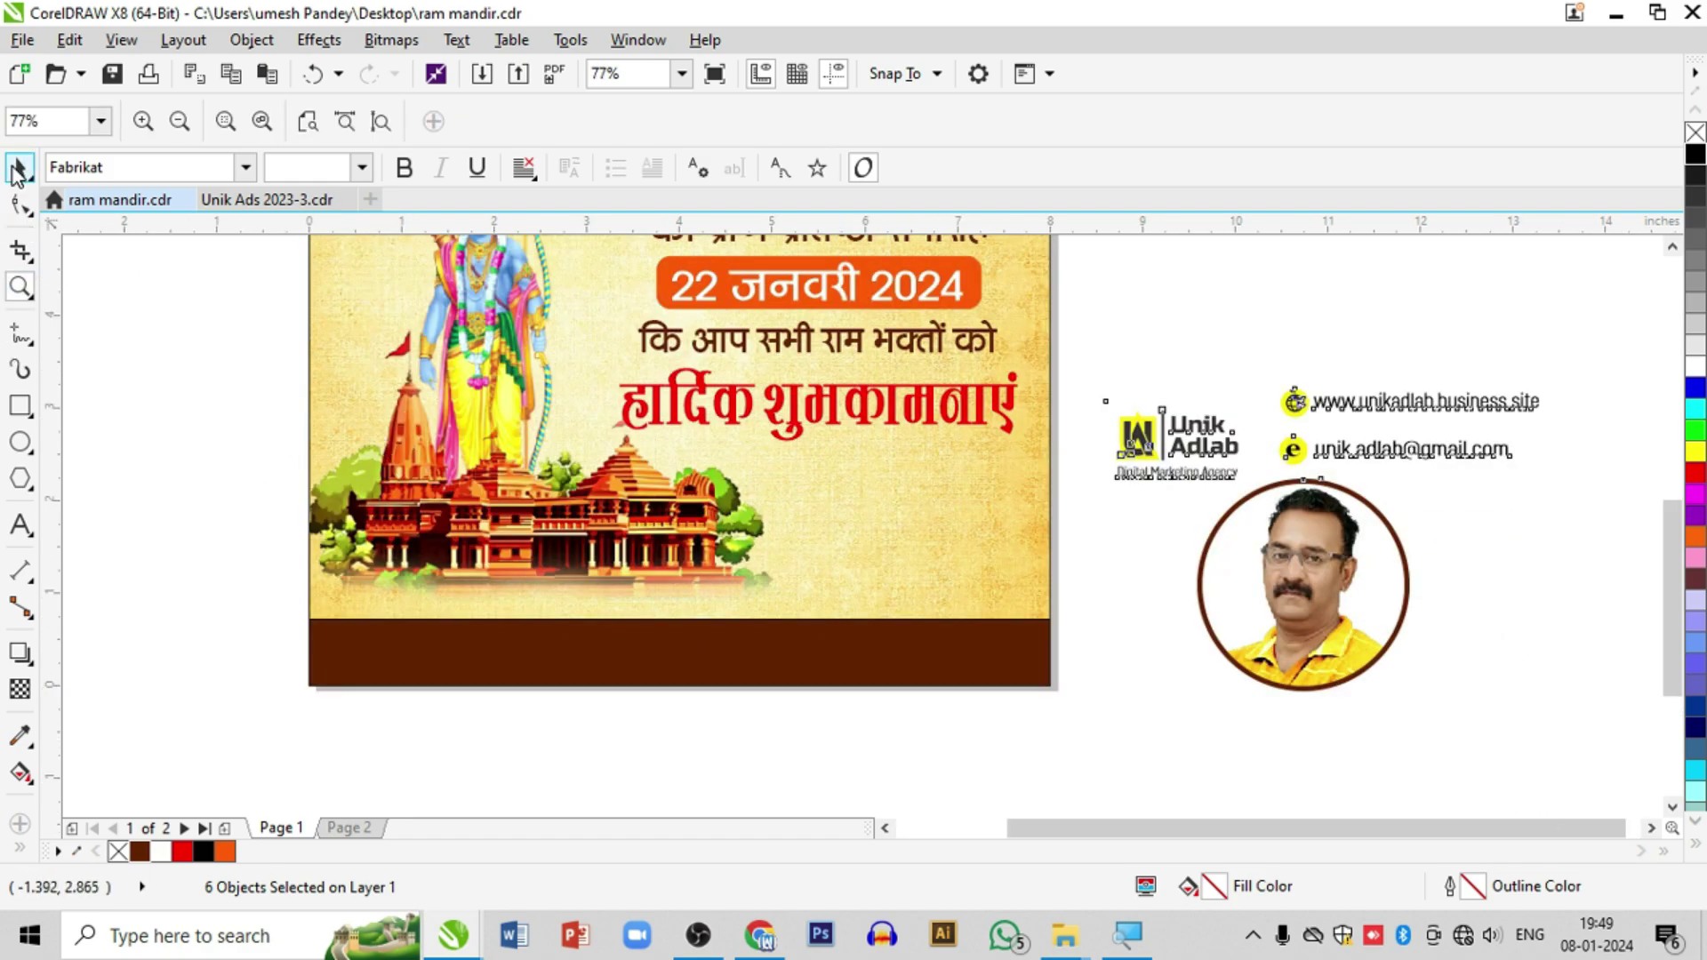
{"action": "left_click", "coordinate": [1115, 748]}
Step: Place the Unik Adlab logo at the left end of the footer bar, overlapping its upper edge
{"action": "left_click_drag", "start_coordinate": [1072, 322], "coordinate": [1274, 531]}
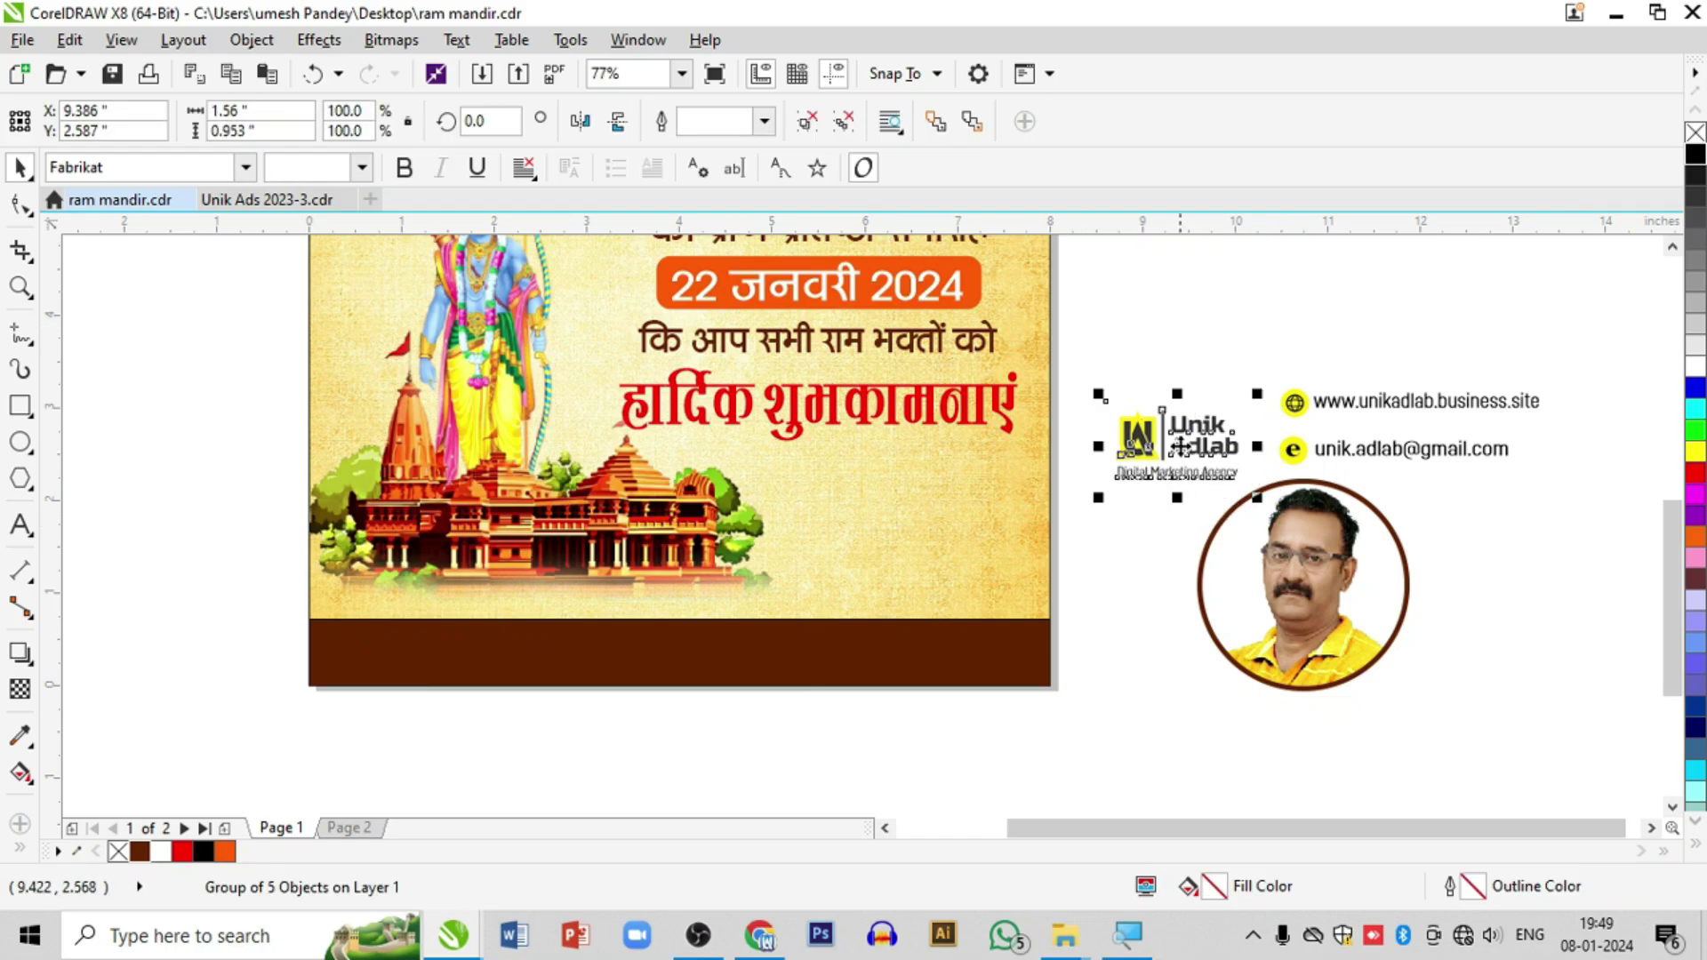
{"action": "left_click_drag", "start_coordinate": [1180, 444], "coordinate": [410, 626]}
{"action": "left_click", "coordinate": [685, 779]}
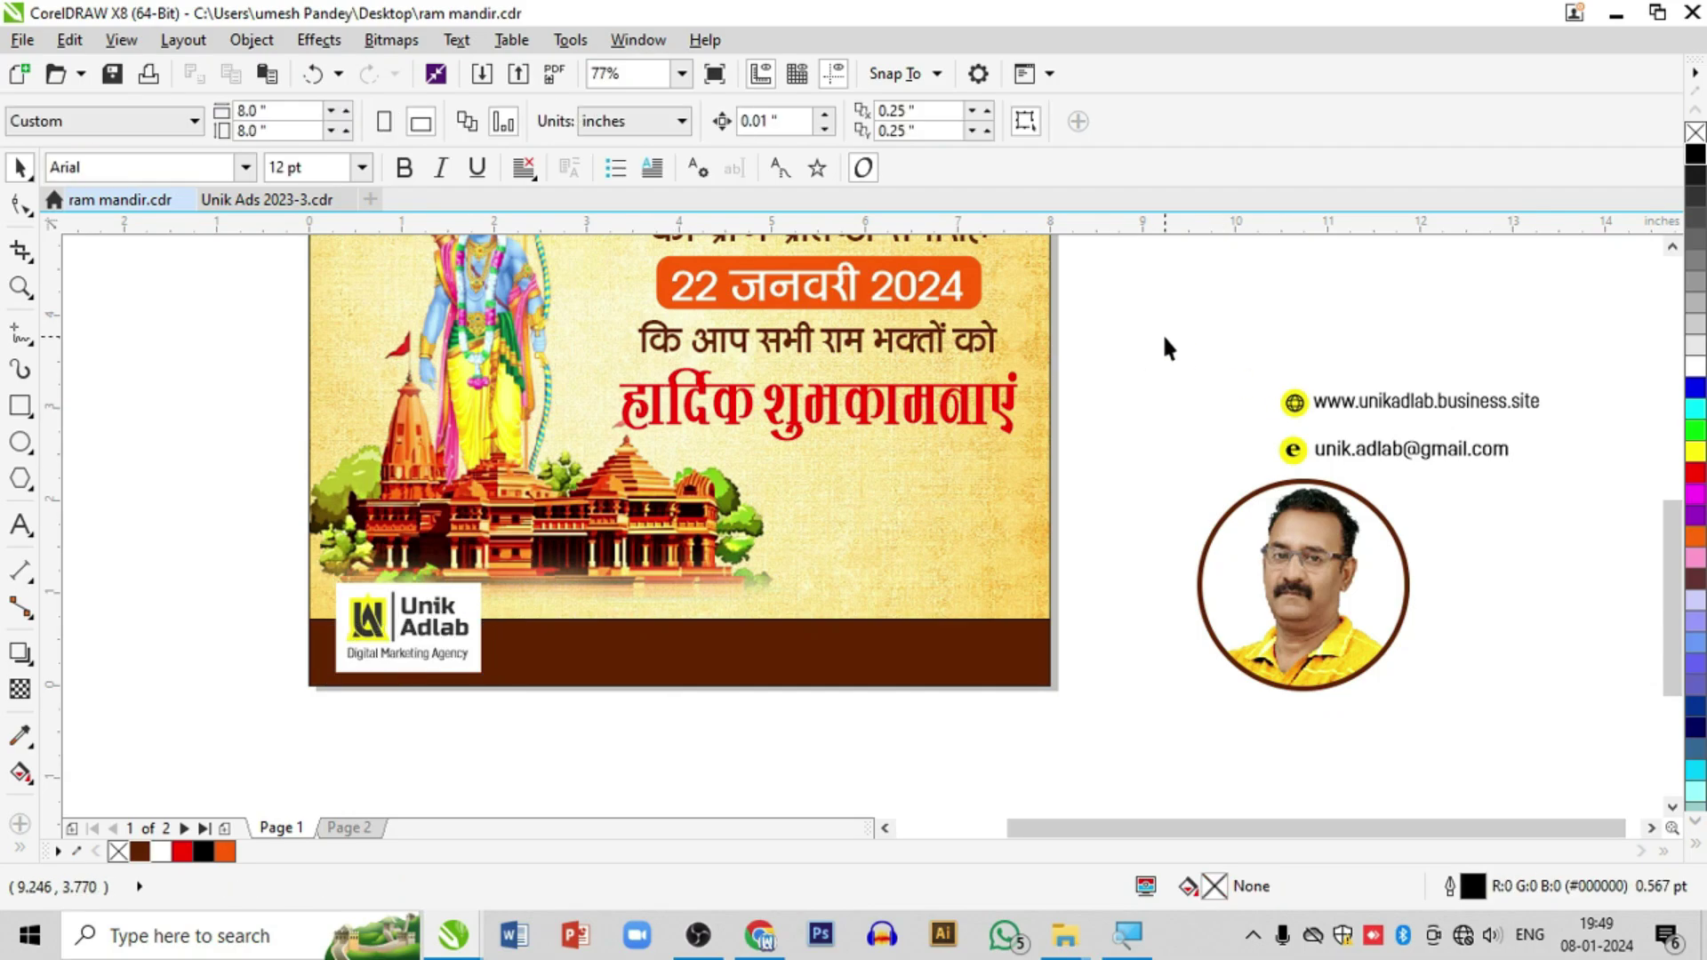
Step: Move the website line and the e-mail line with their icons side by side onto the brown footer bar
{"action": "left_click_drag", "start_coordinate": [1165, 346], "coordinate": [1555, 423]}
{"action": "left_click_drag", "start_coordinate": [1404, 407], "coordinate": [633, 649]}
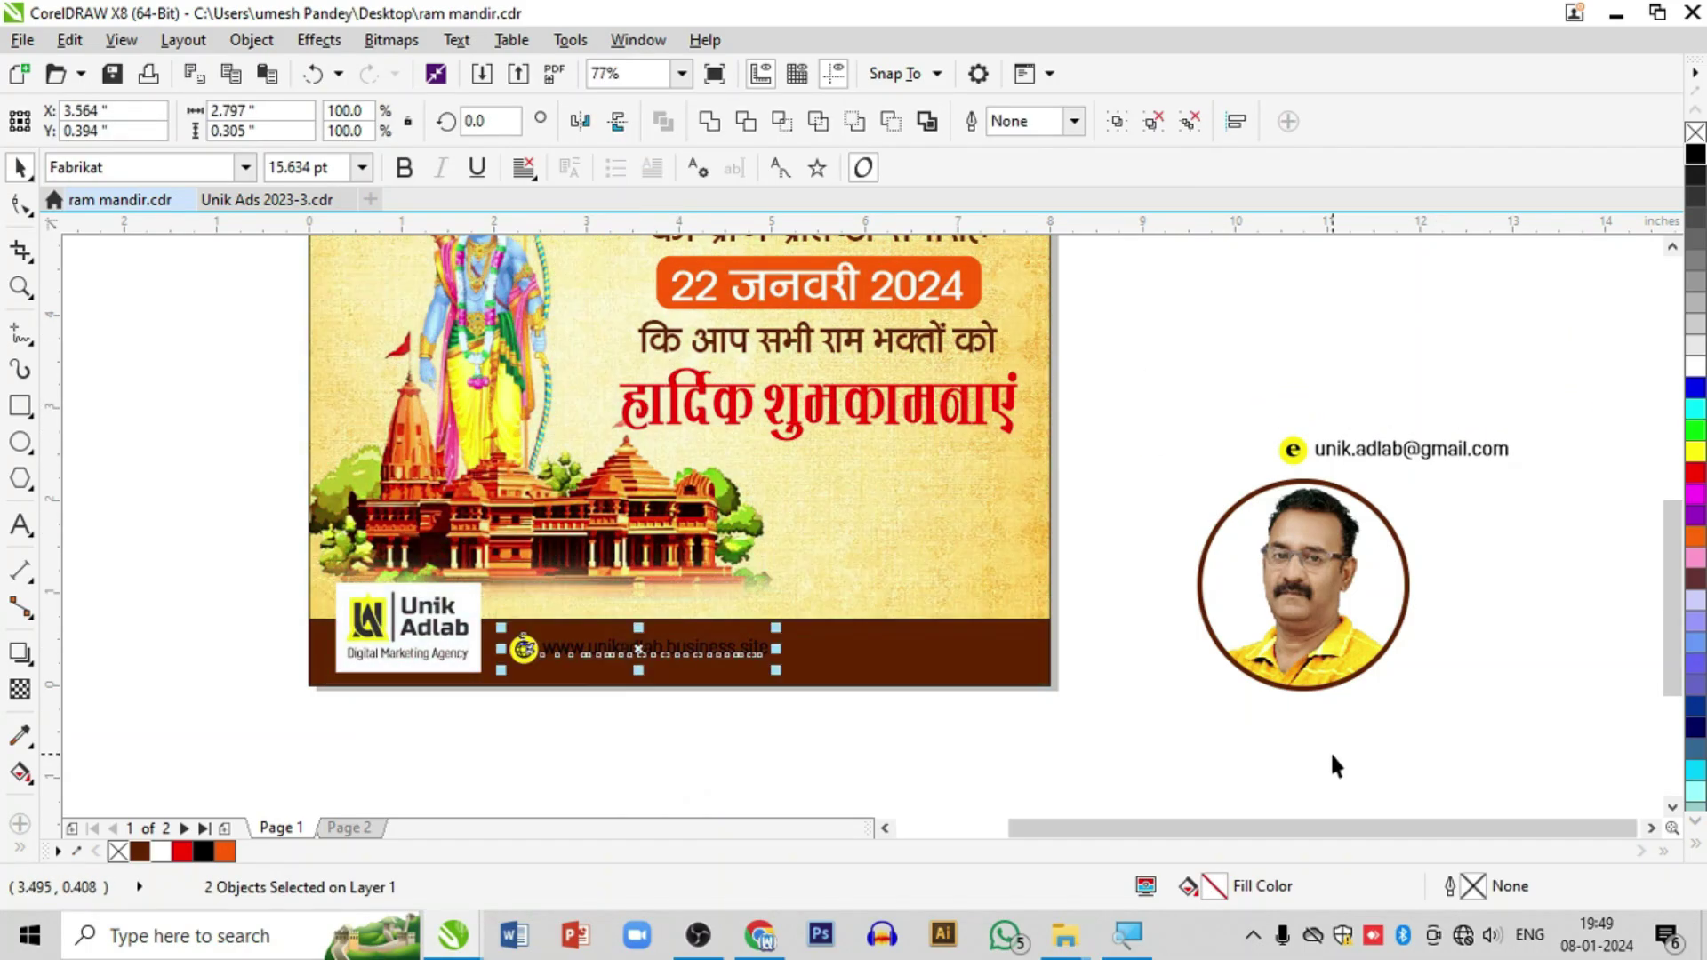
{"action": "left_click_drag", "start_coordinate": [1211, 377], "coordinate": [1591, 507]}
{"action": "left_click_drag", "start_coordinate": [1386, 453], "coordinate": [899, 644]}
{"action": "left_click", "coordinate": [932, 676]}
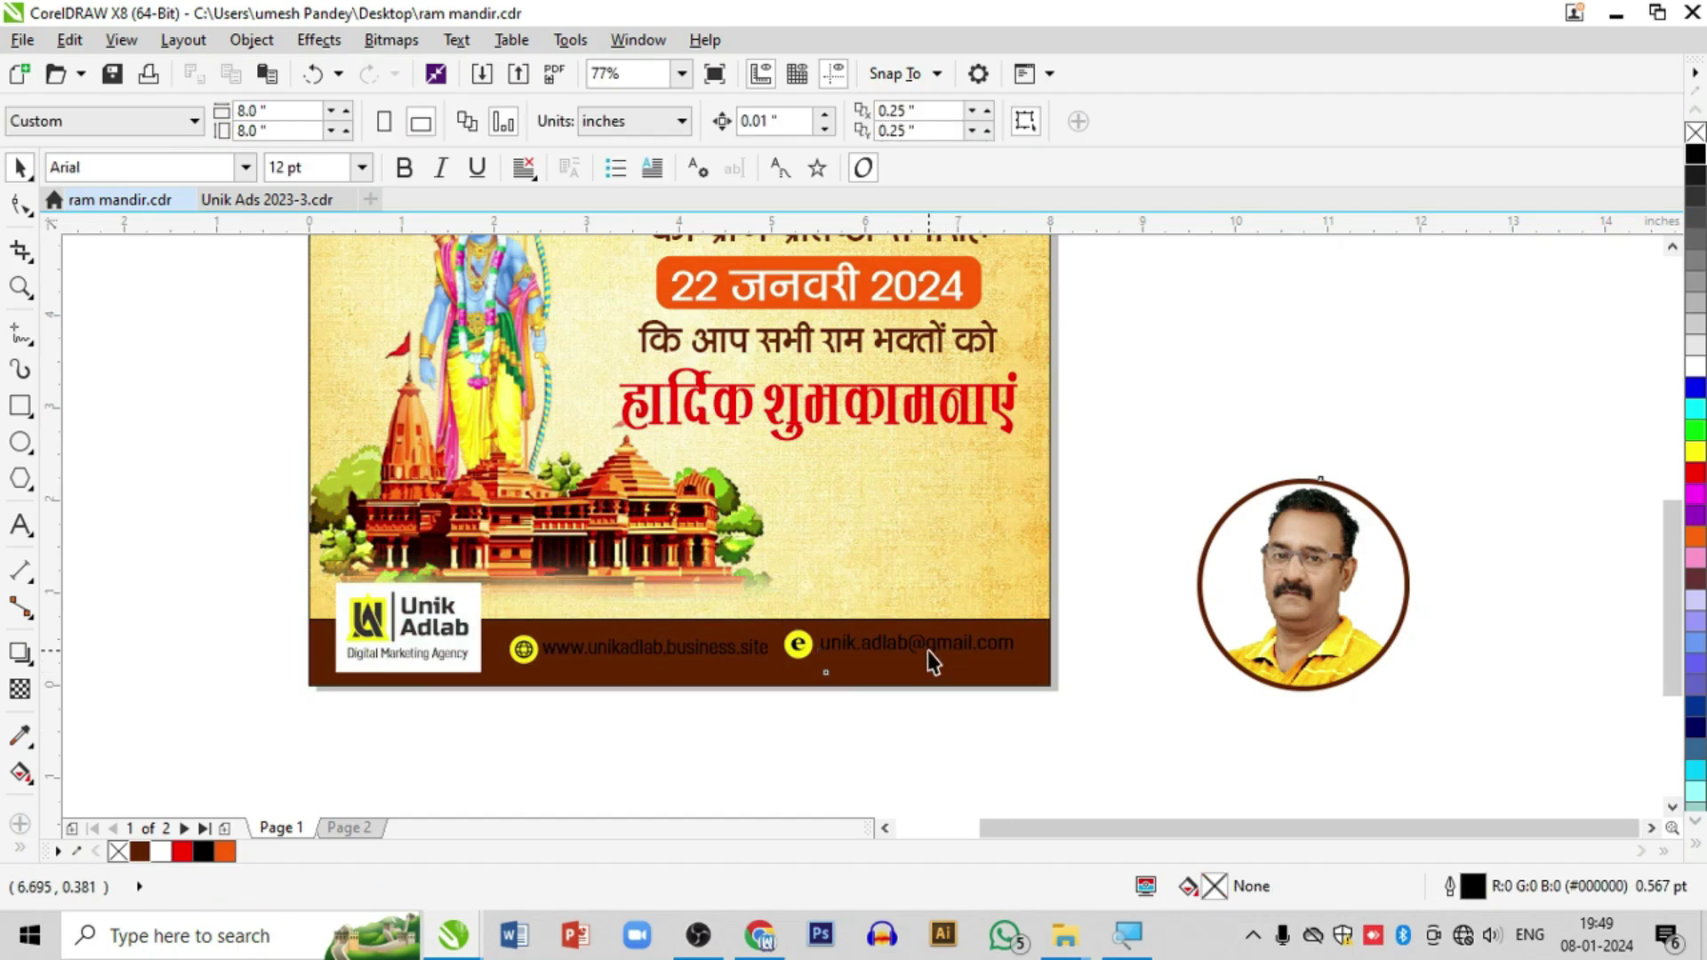
Step: Fill the website and e-mail text in the footer with white
{"action": "left_click", "coordinate": [926, 649]}
{"action": "left_click", "coordinate": [728, 649], "text": "shift"}
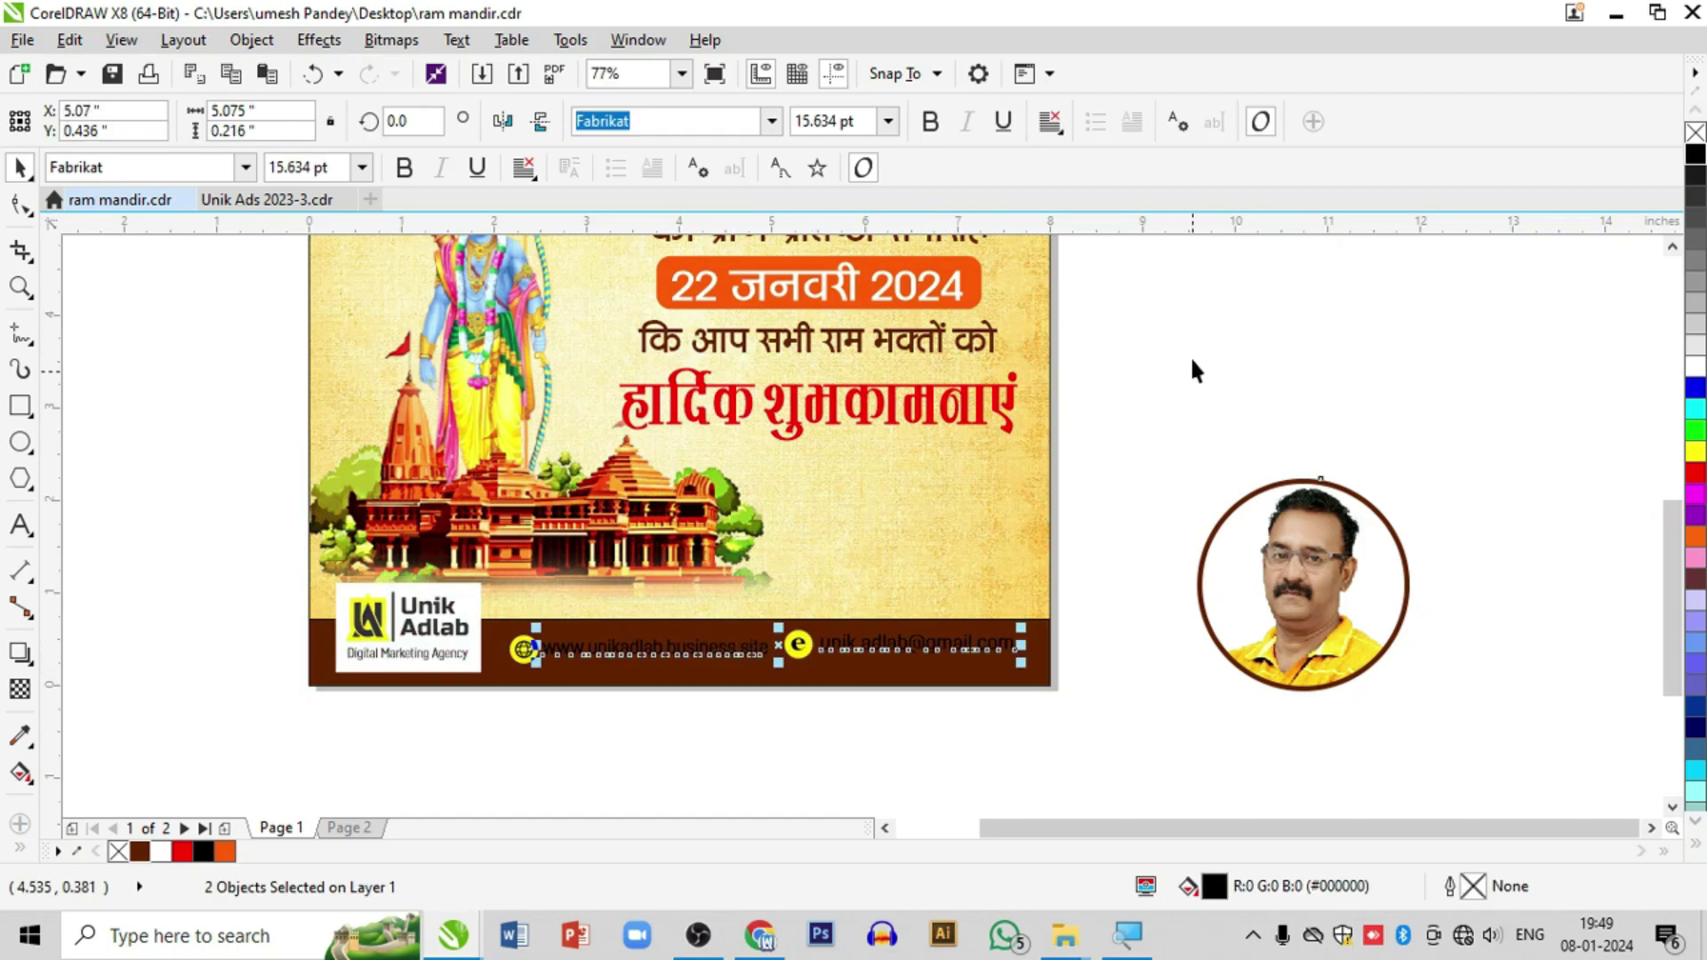
{"action": "left_click", "coordinate": [1696, 366]}
Step: Align the footer's e-mail text vertically with the website text
{"action": "left_click_drag", "start_coordinate": [766, 702], "coordinate": [1058, 626]}
{"action": "left_click", "coordinate": [926, 652]}
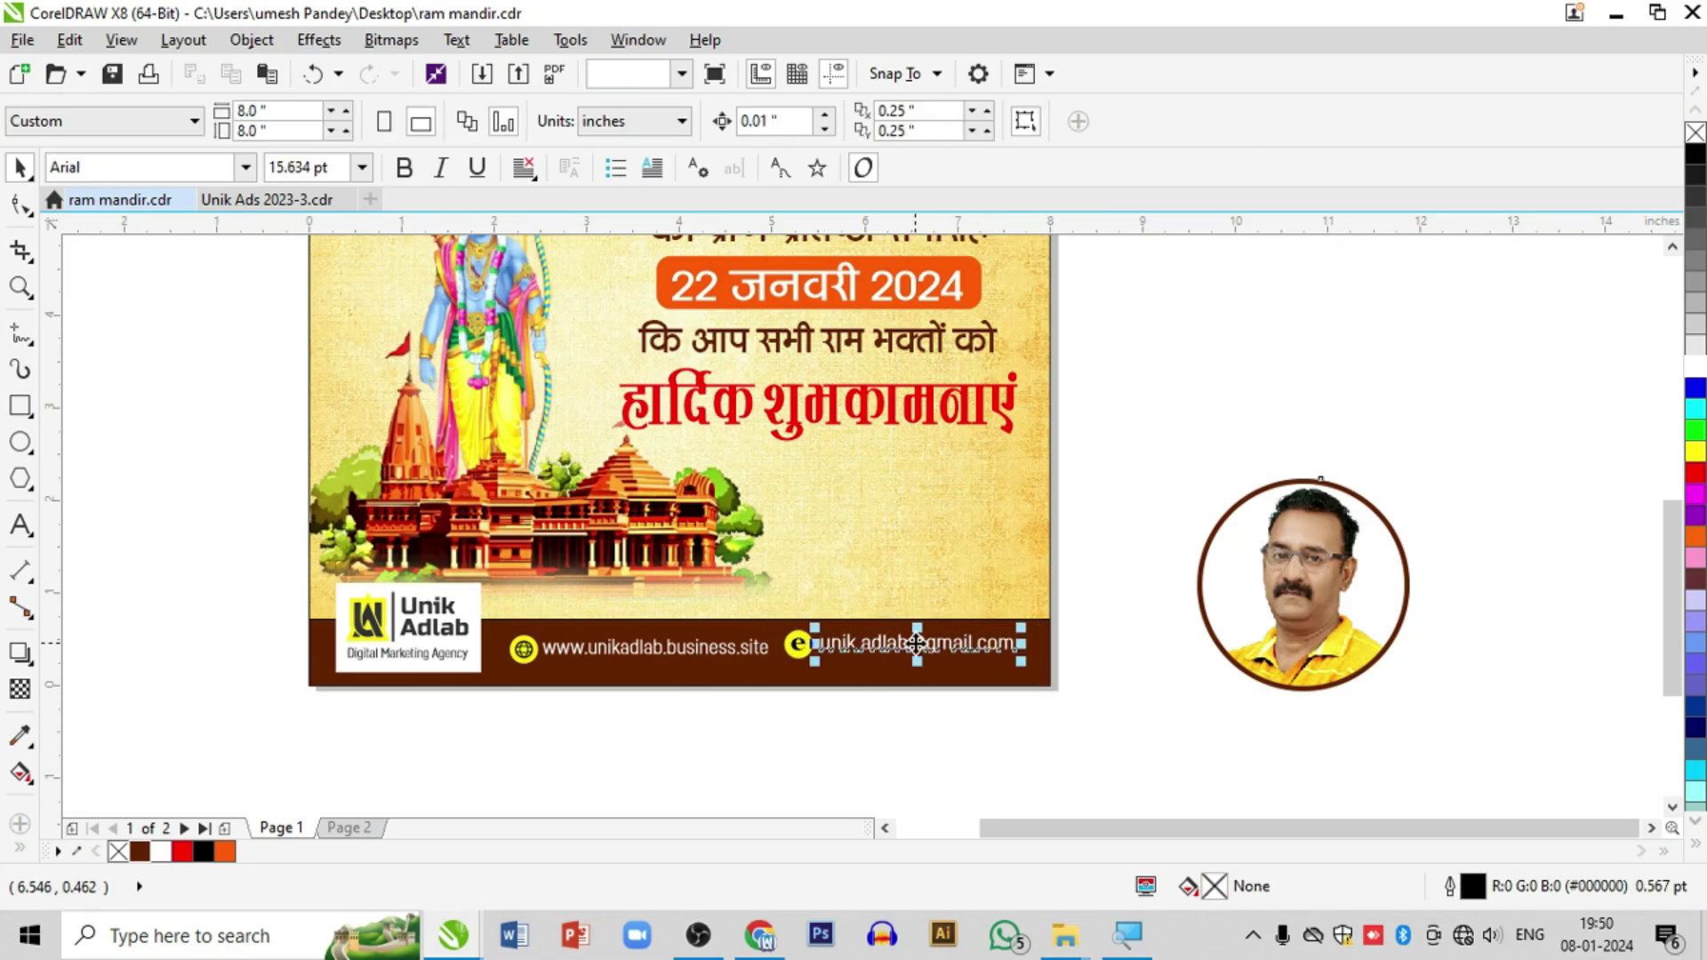
{"action": "left_click", "coordinate": [720, 649], "text": "shift"}
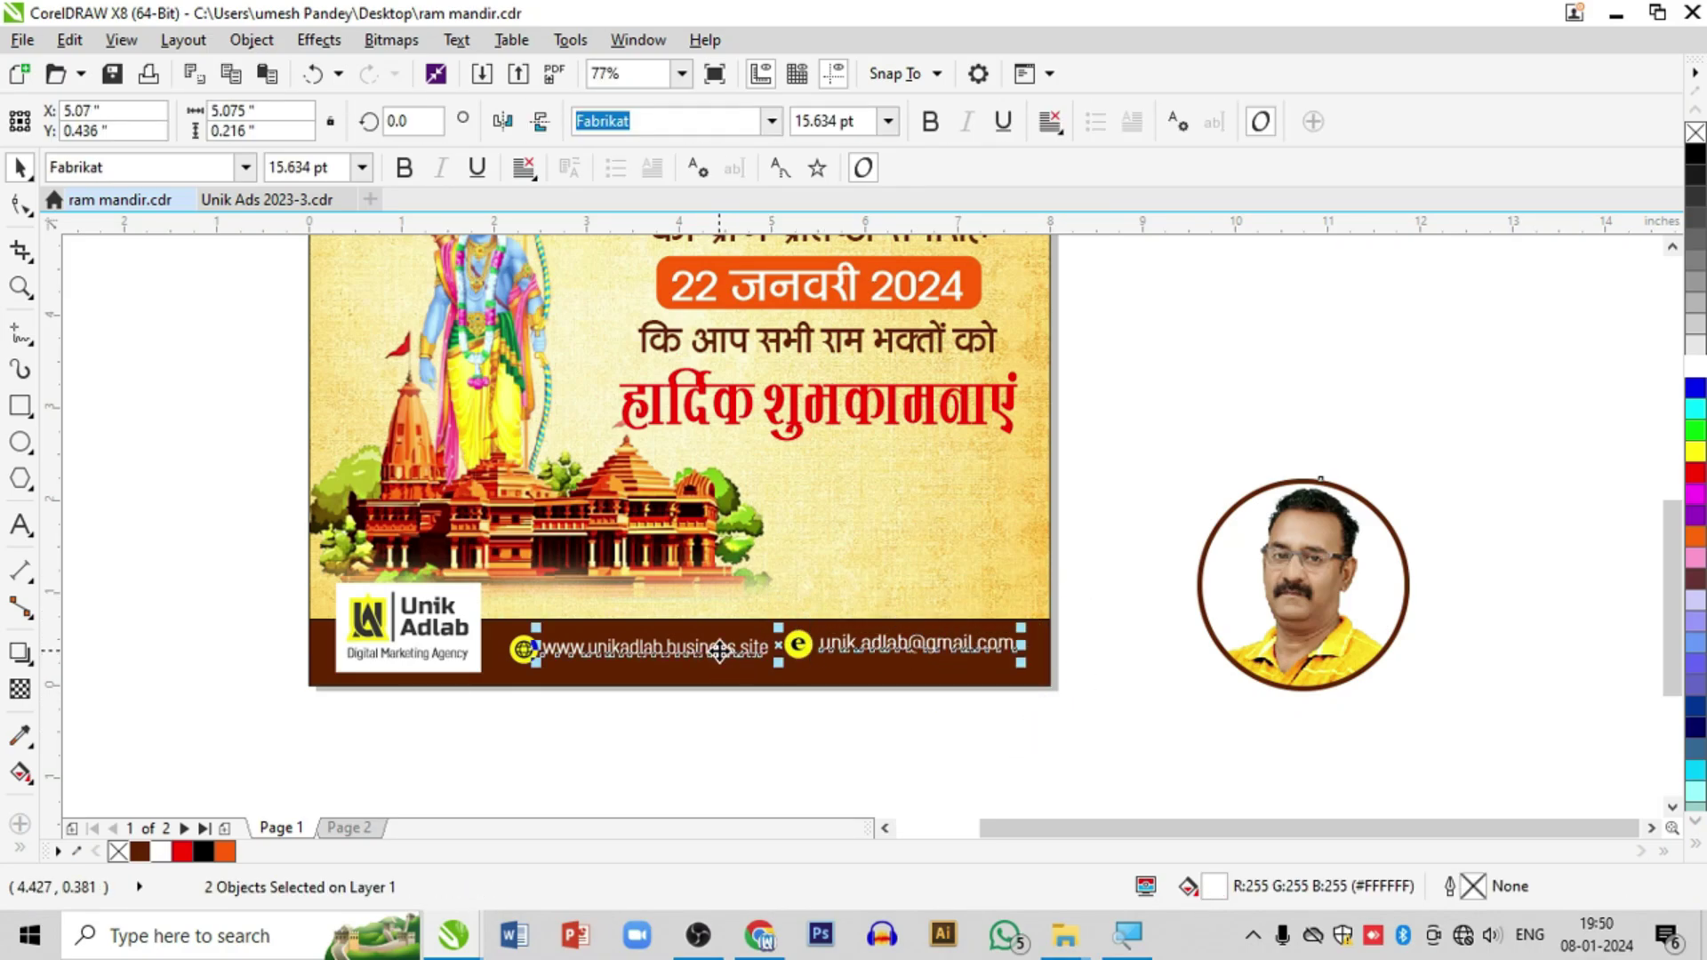
{"action": "key", "text": "c"}
Step: Align the yellow e-mail icon in the footer level with the website icon
{"action": "left_click_drag", "start_coordinate": [770, 719], "coordinate": [872, 583]}
{"action": "key", "text": "Up"}
{"action": "key", "text": "Up"}
{"action": "key", "text": "Up"}
{"action": "key", "text": "Up"}
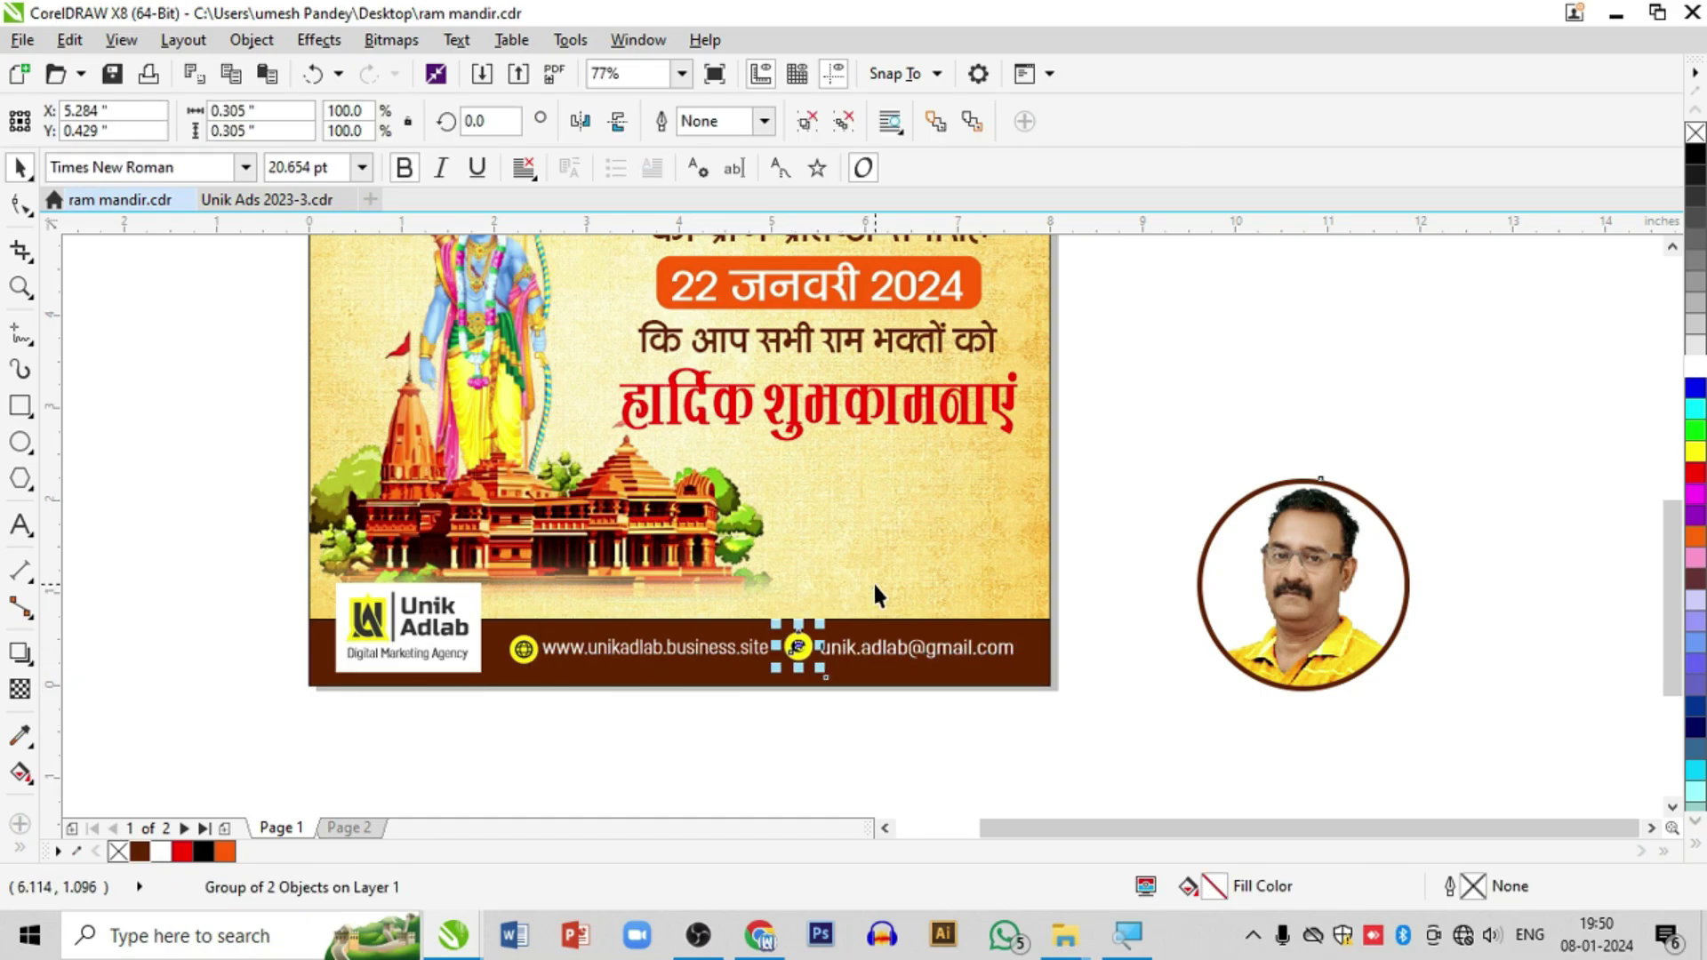
{"action": "left_click", "coordinate": [528, 653], "text": "shift"}
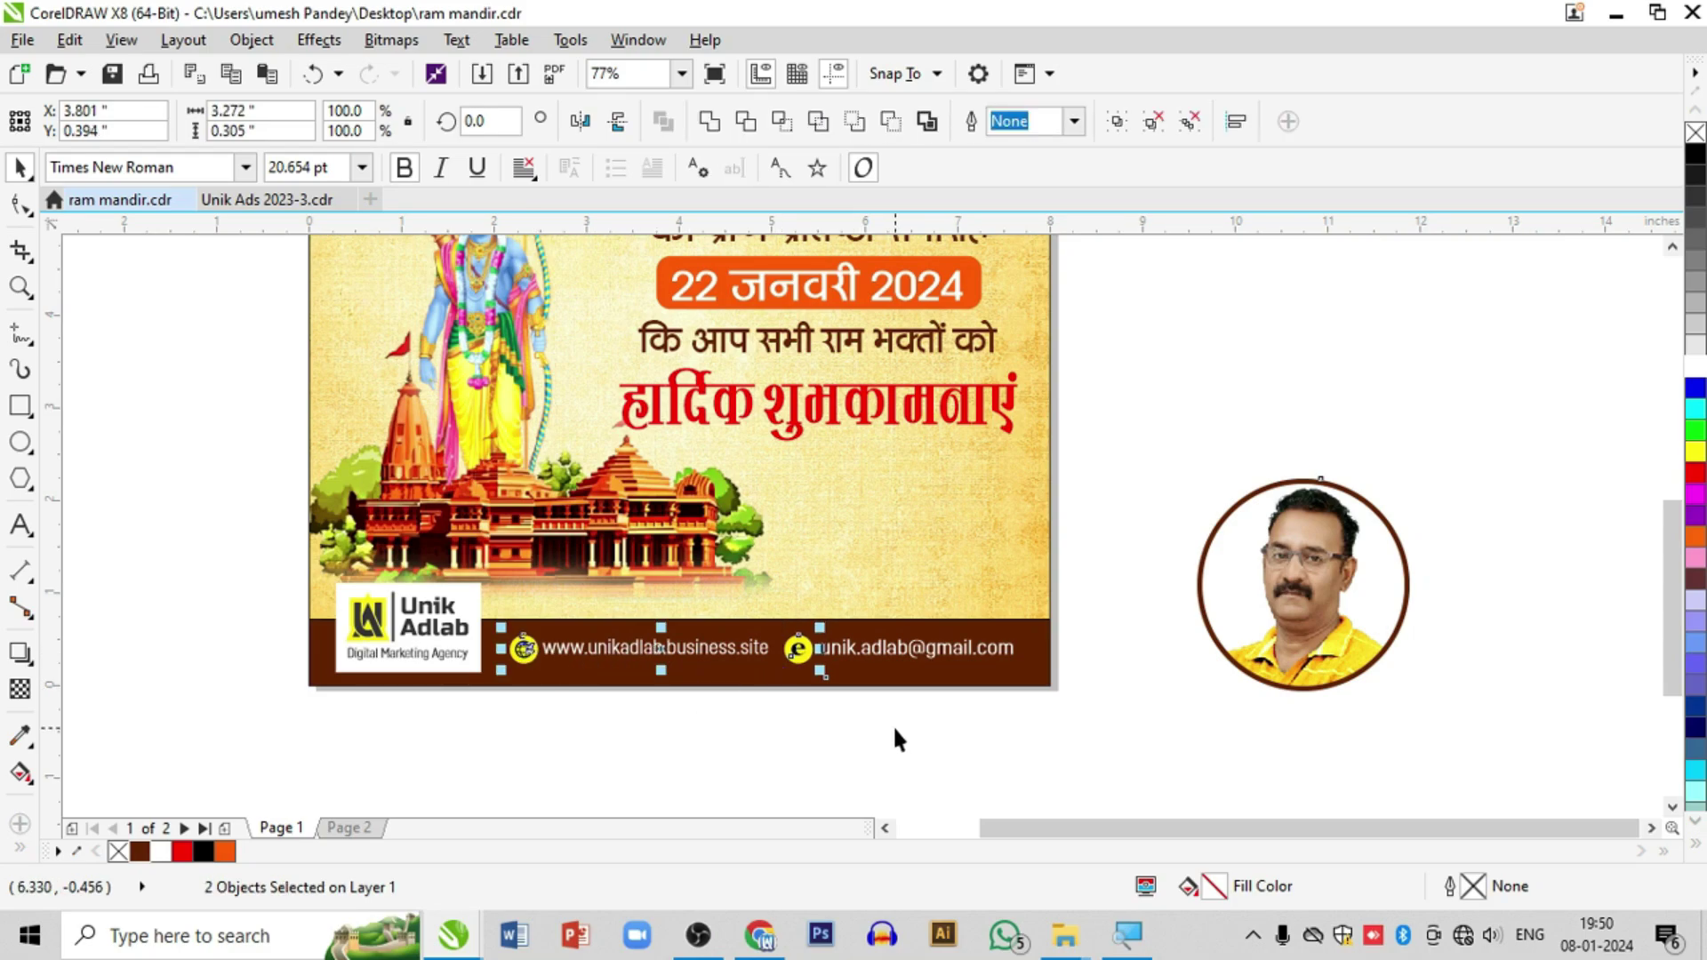
{"action": "left_click", "coordinate": [919, 711]}
Step: Place the circular portrait above the footer's e-mail line, reduced to about 1.99 inches in diameter
{"action": "left_click_drag", "start_coordinate": [1123, 442], "coordinate": [1524, 715]}
{"action": "left_click_drag", "start_coordinate": [1323, 587], "coordinate": [905, 528]}
{"action": "left_click_drag", "start_coordinate": [993, 414], "coordinate": [971, 437]}
{"action": "left_click_drag", "start_coordinate": [863, 502], "coordinate": [871, 512]}
{"action": "left_click", "coordinate": [1229, 510]}
{"action": "left_click", "coordinate": [892, 539]}
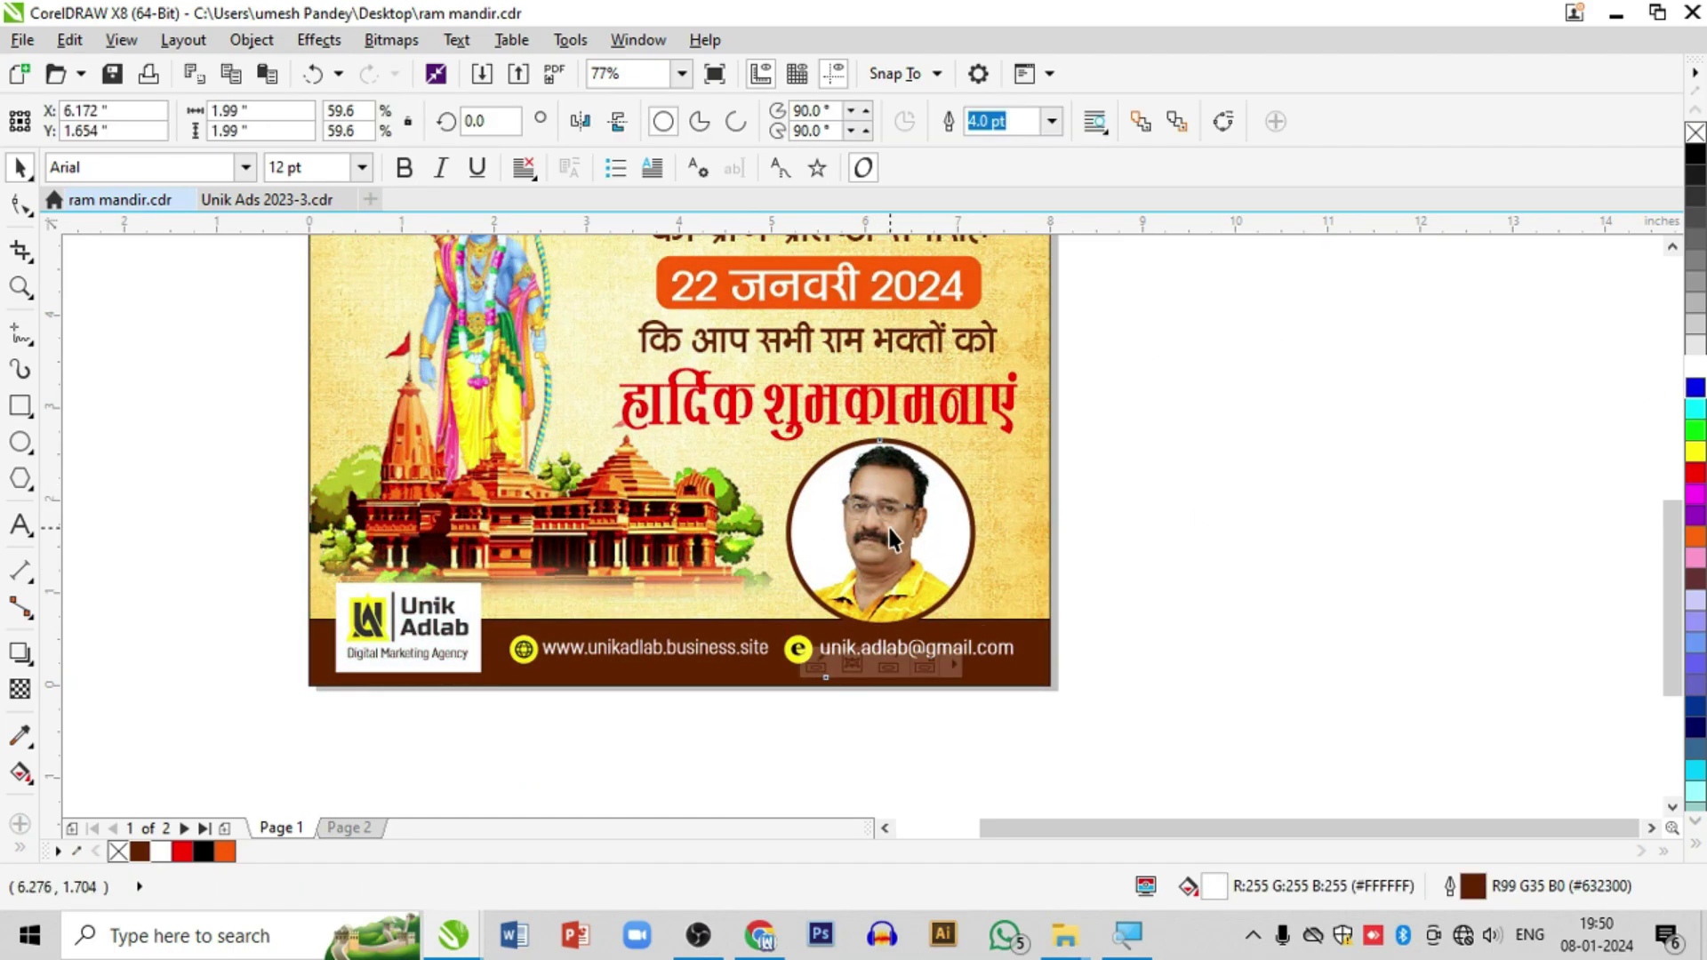
{"action": "left_click", "coordinate": [1223, 525]}
{"action": "double_click", "coordinate": [19, 285]}
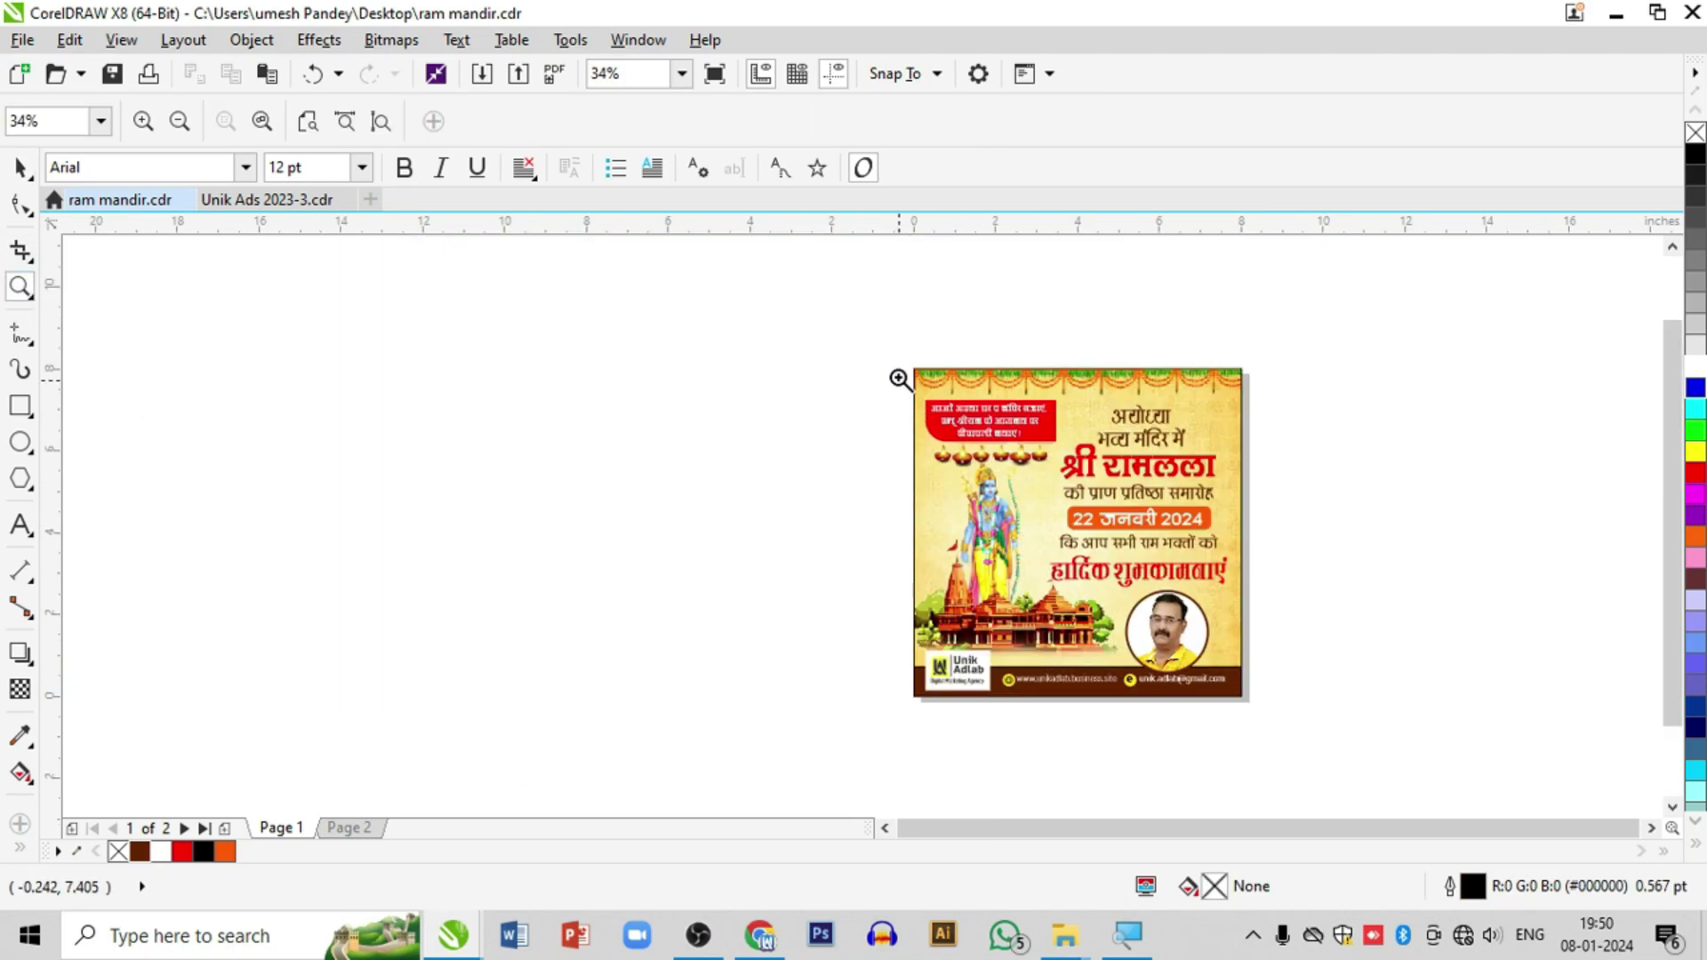
Step: Scale the Hindi greeting text block with its date box down slightly and shift it up, clear of the portrait
{"action": "left_click_drag", "start_coordinate": [896, 340], "coordinate": [1352, 739]}
{"action": "left_click_drag", "start_coordinate": [515, 240], "coordinate": [1200, 792]}
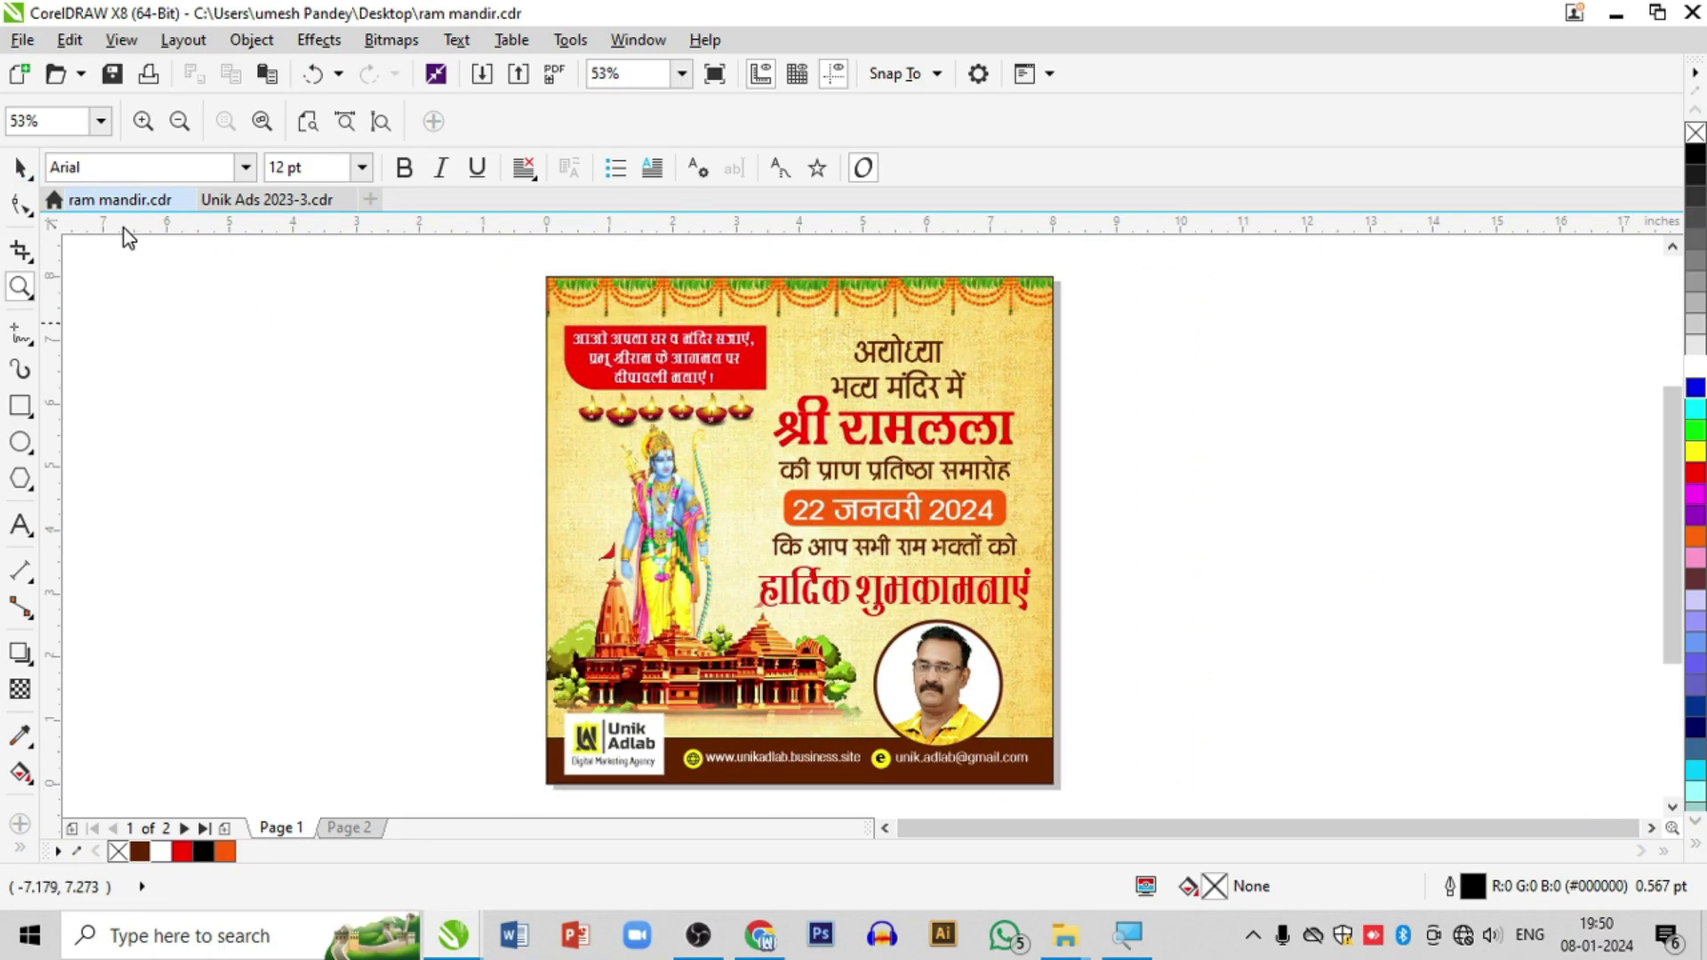
{"action": "key", "text": "space"}
{"action": "left_click_drag", "start_coordinate": [1113, 330], "coordinate": [762, 620]}
{"action": "left_click_drag", "start_coordinate": [905, 476], "coordinate": [905, 464]}
{"action": "left_click", "coordinate": [1188, 575]}
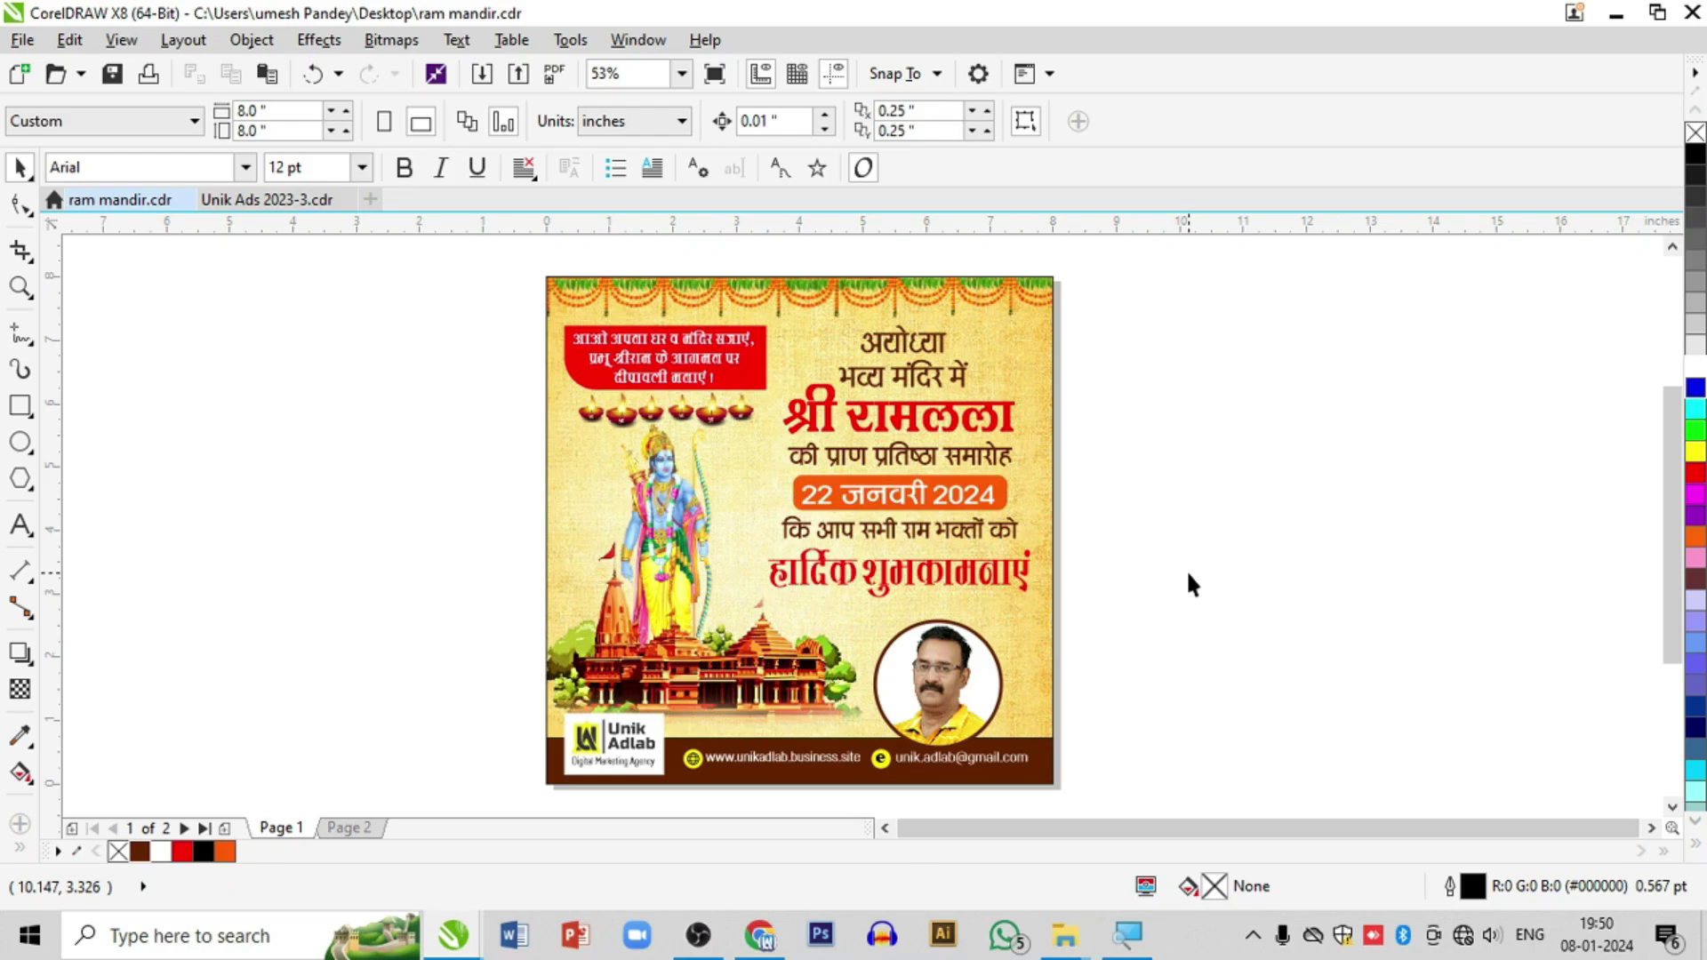
Step: Nudge the circular portrait slightly upward above the footer's e-mail line
{"action": "left_click_drag", "start_coordinate": [1120, 590], "coordinate": [869, 787]}
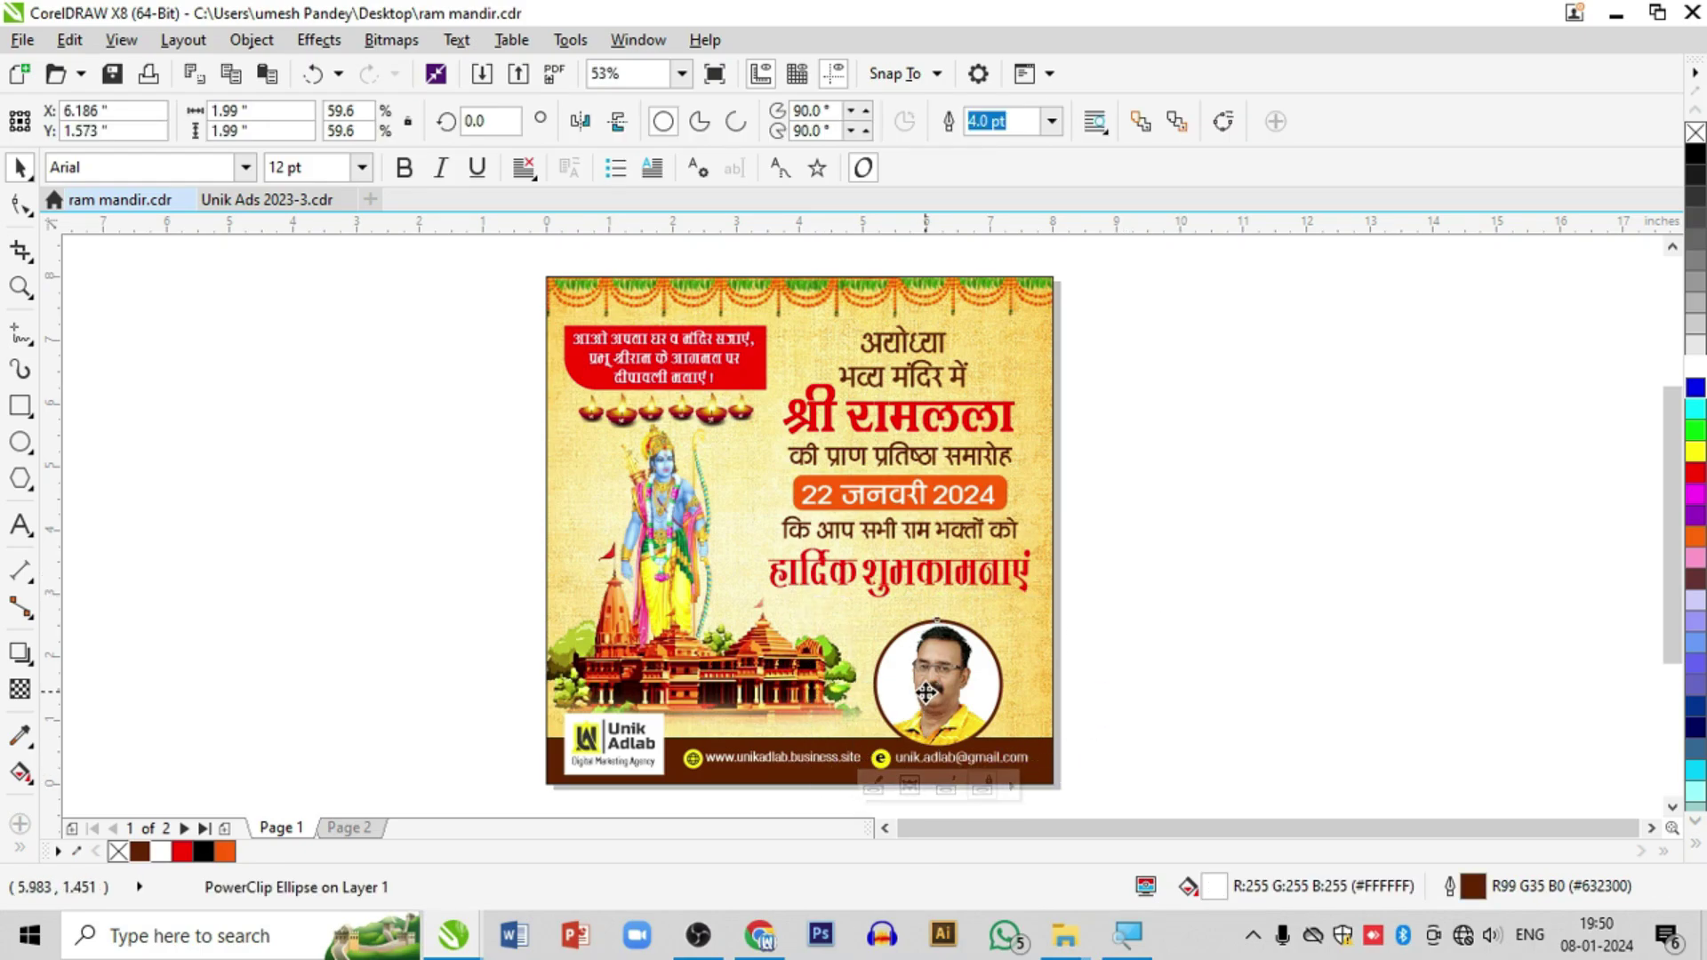
{"action": "left_click_drag", "start_coordinate": [926, 692], "coordinate": [926, 688]}
{"action": "left_click", "coordinate": [1150, 679]}
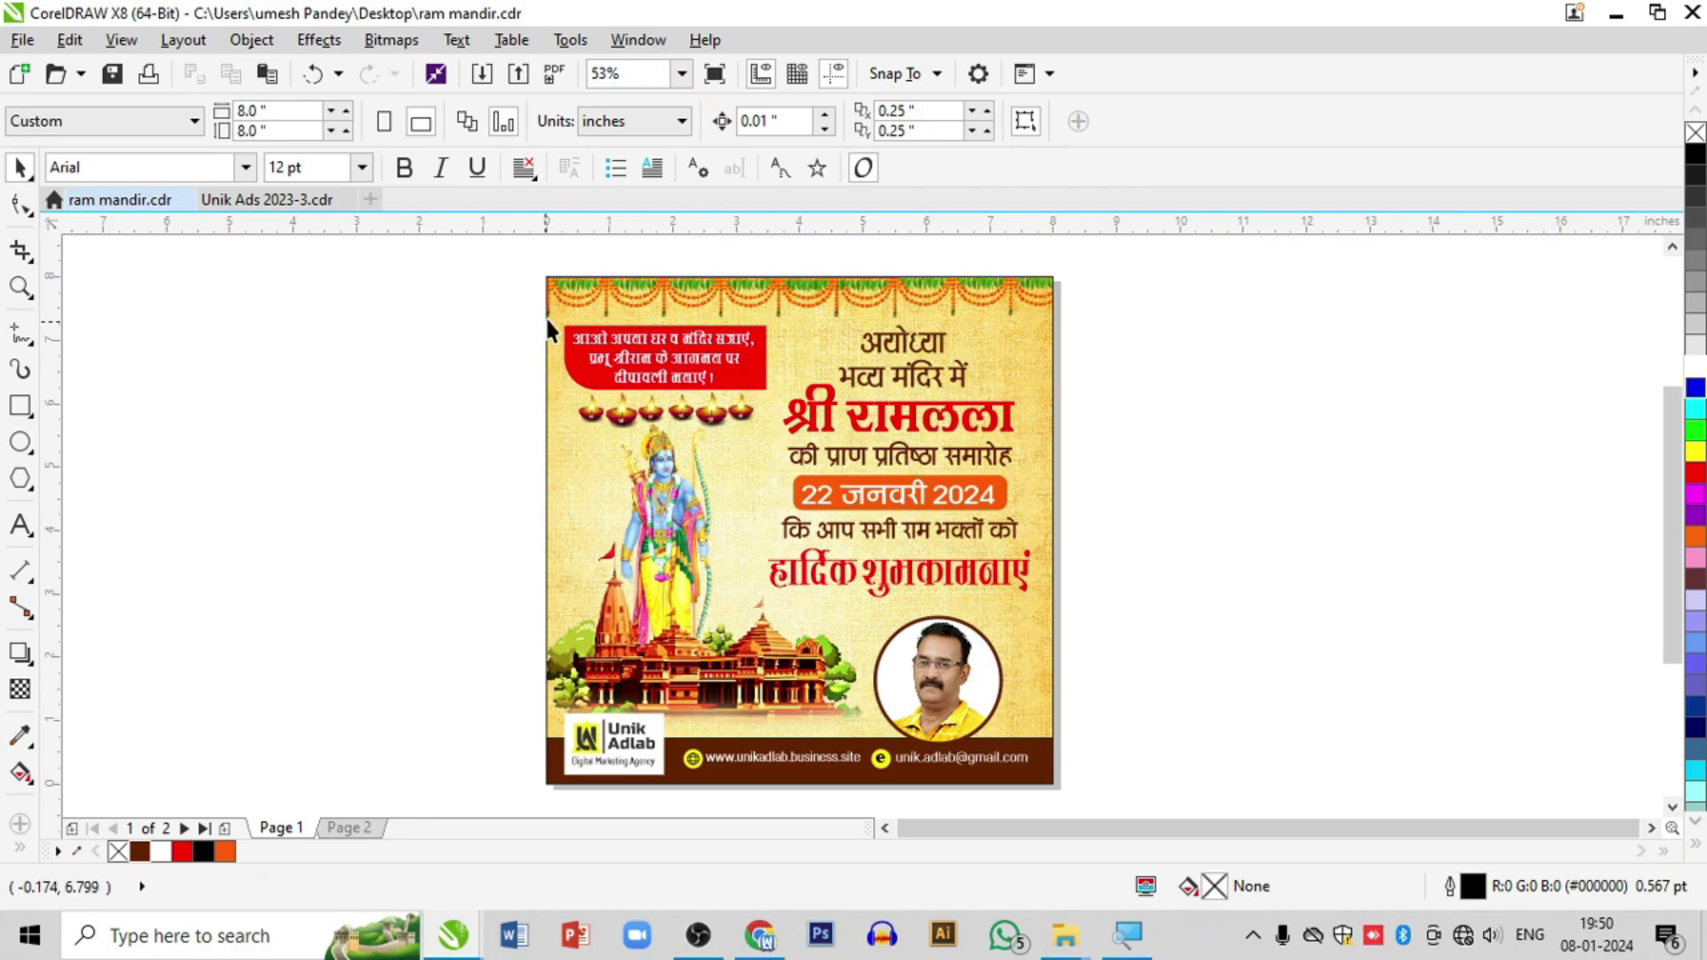
Step: Give the 8 × 8 inch background rectangle a 4.0 pt outline in dark brown (#632300)
{"action": "left_click_drag", "start_coordinate": [574, 382], "coordinate": [563, 456]}
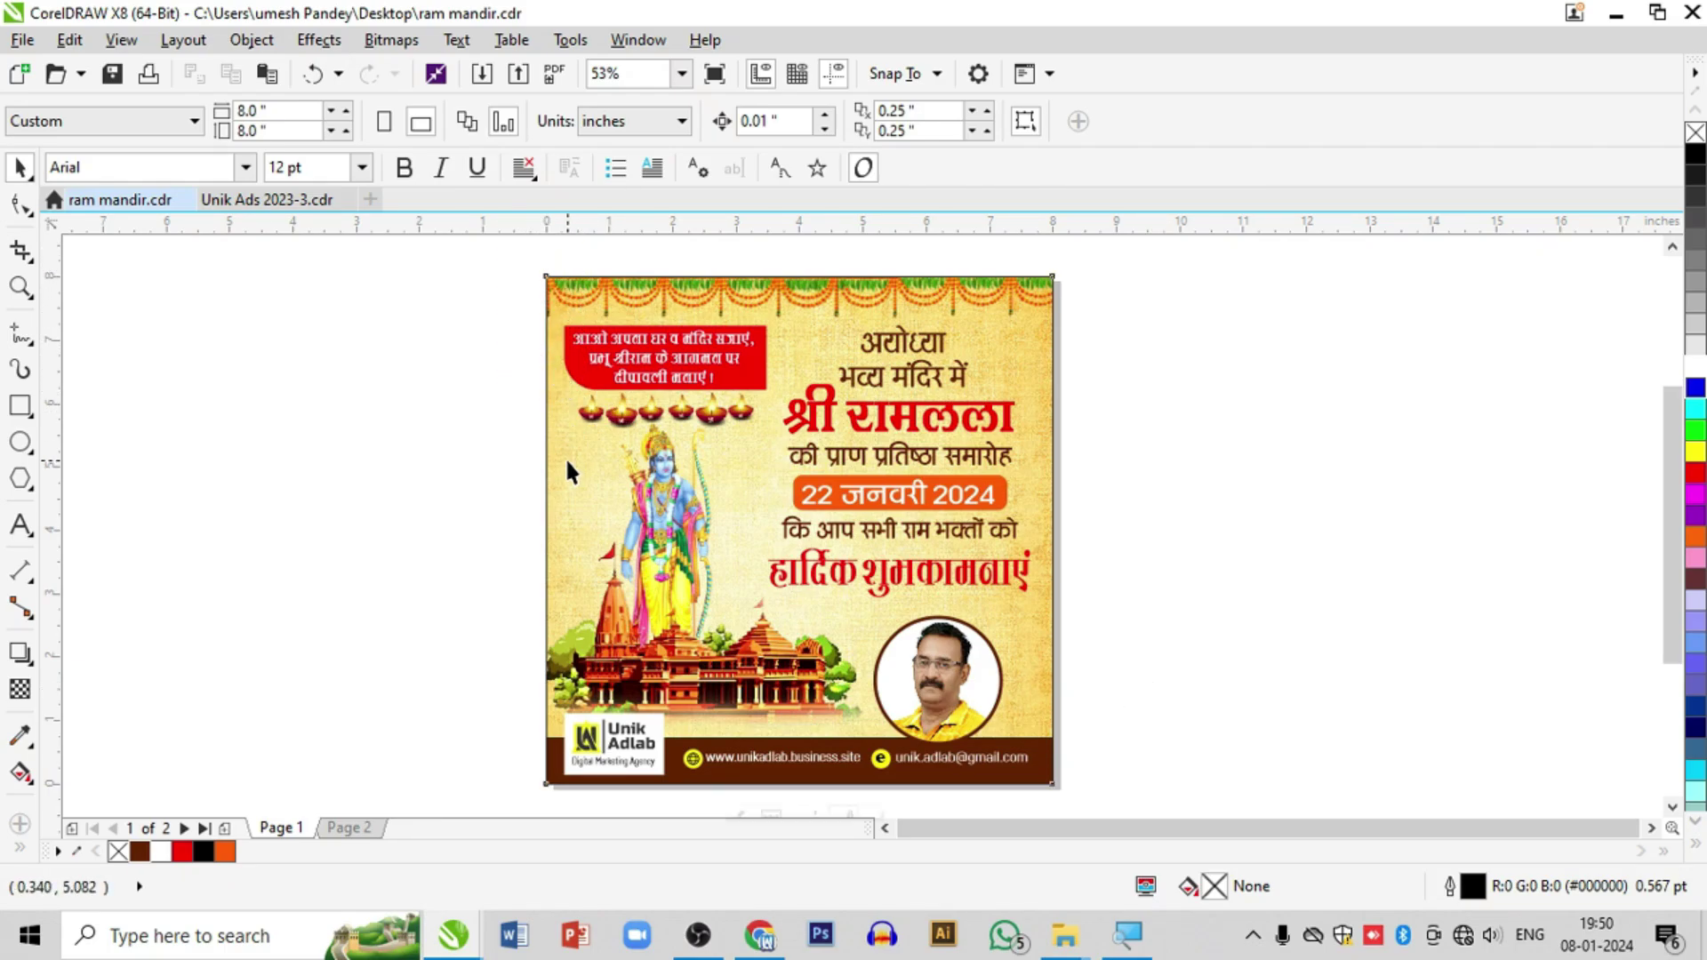
{"action": "left_click", "coordinate": [563, 456]}
{"action": "left_click", "coordinate": [1198, 122]}
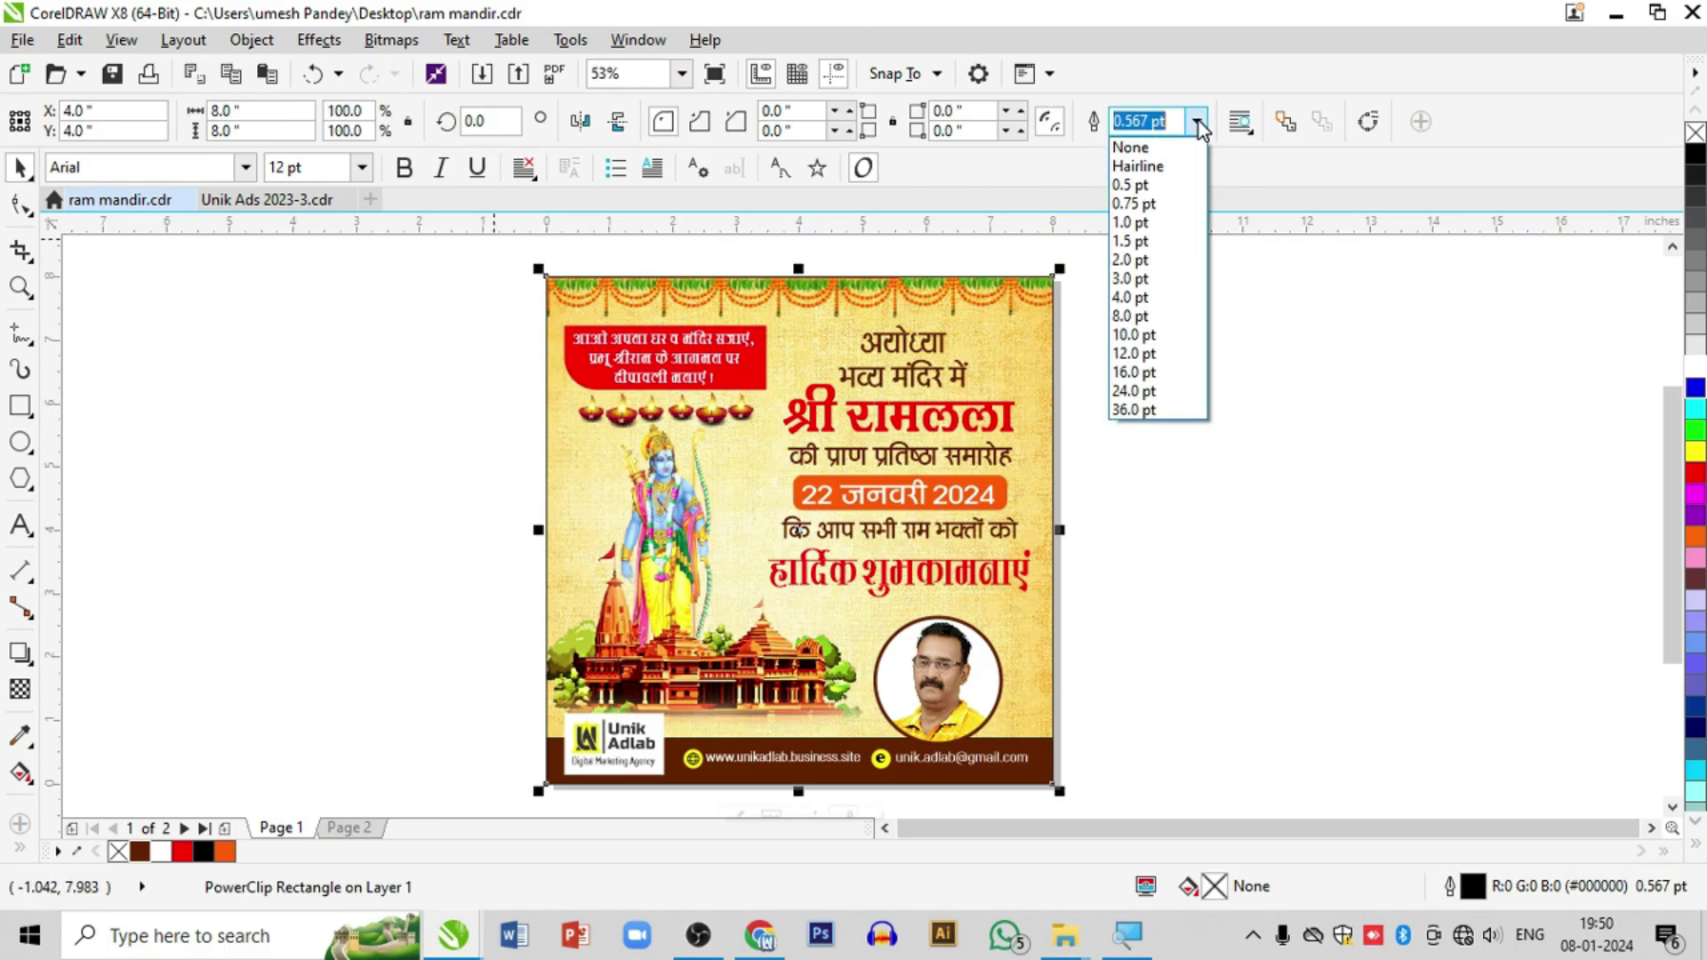
{"action": "left_click", "coordinate": [1192, 295]}
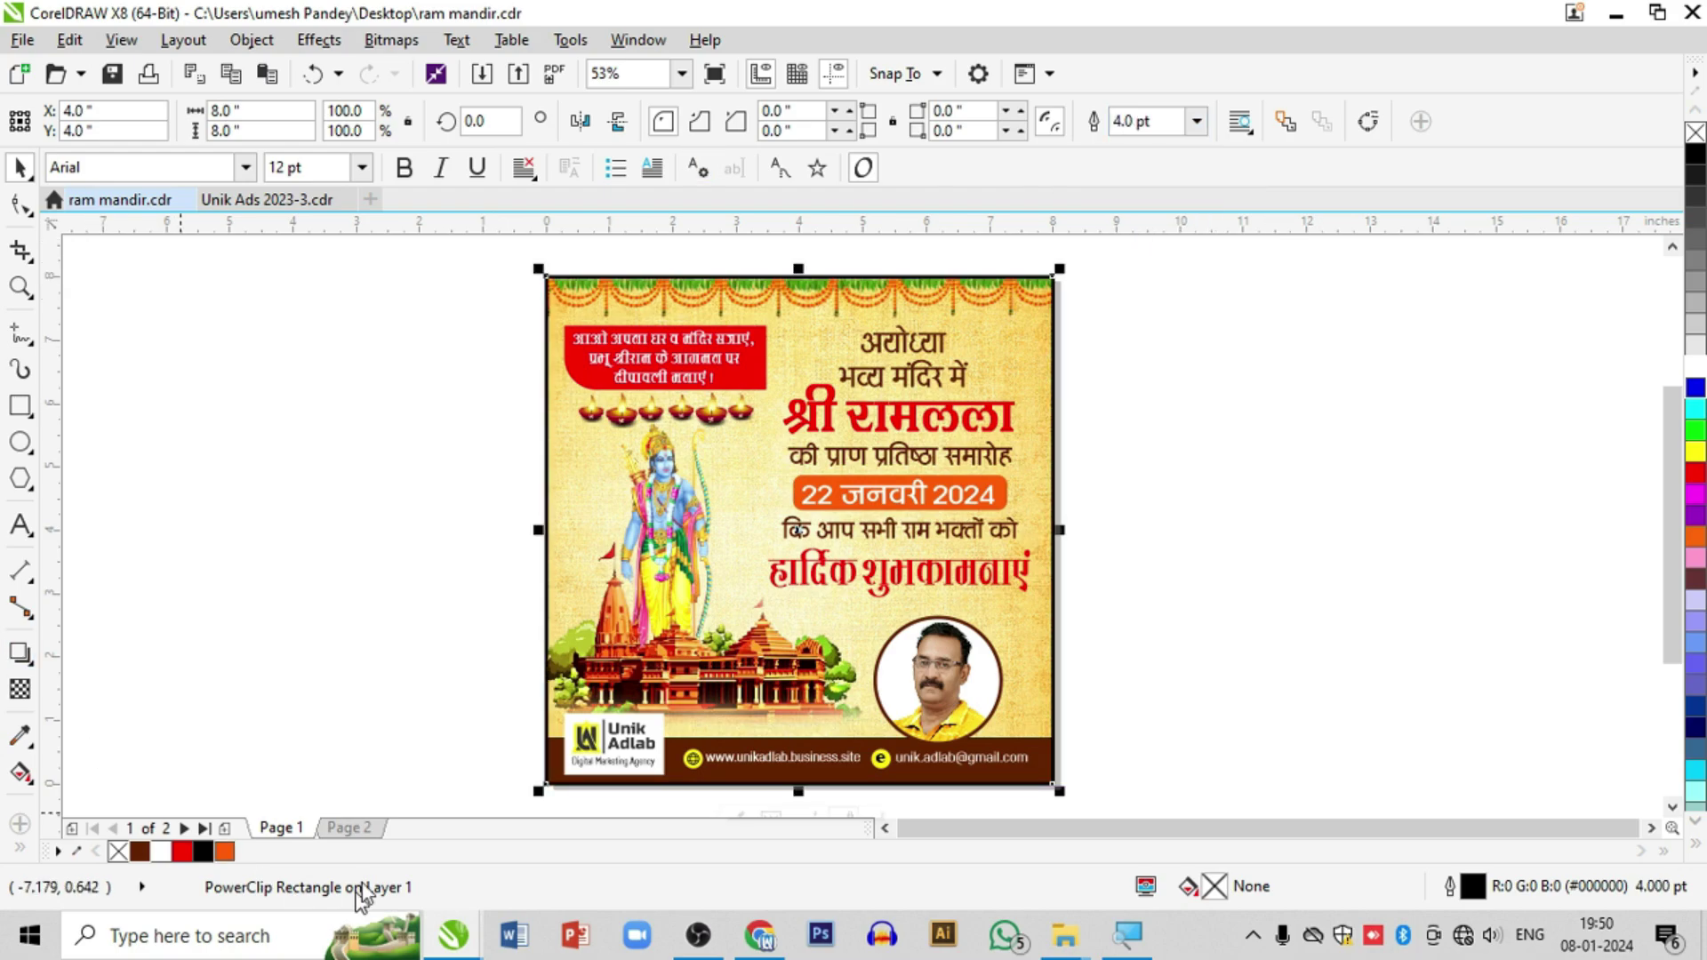
{"action": "right_click", "coordinate": [143, 851]}
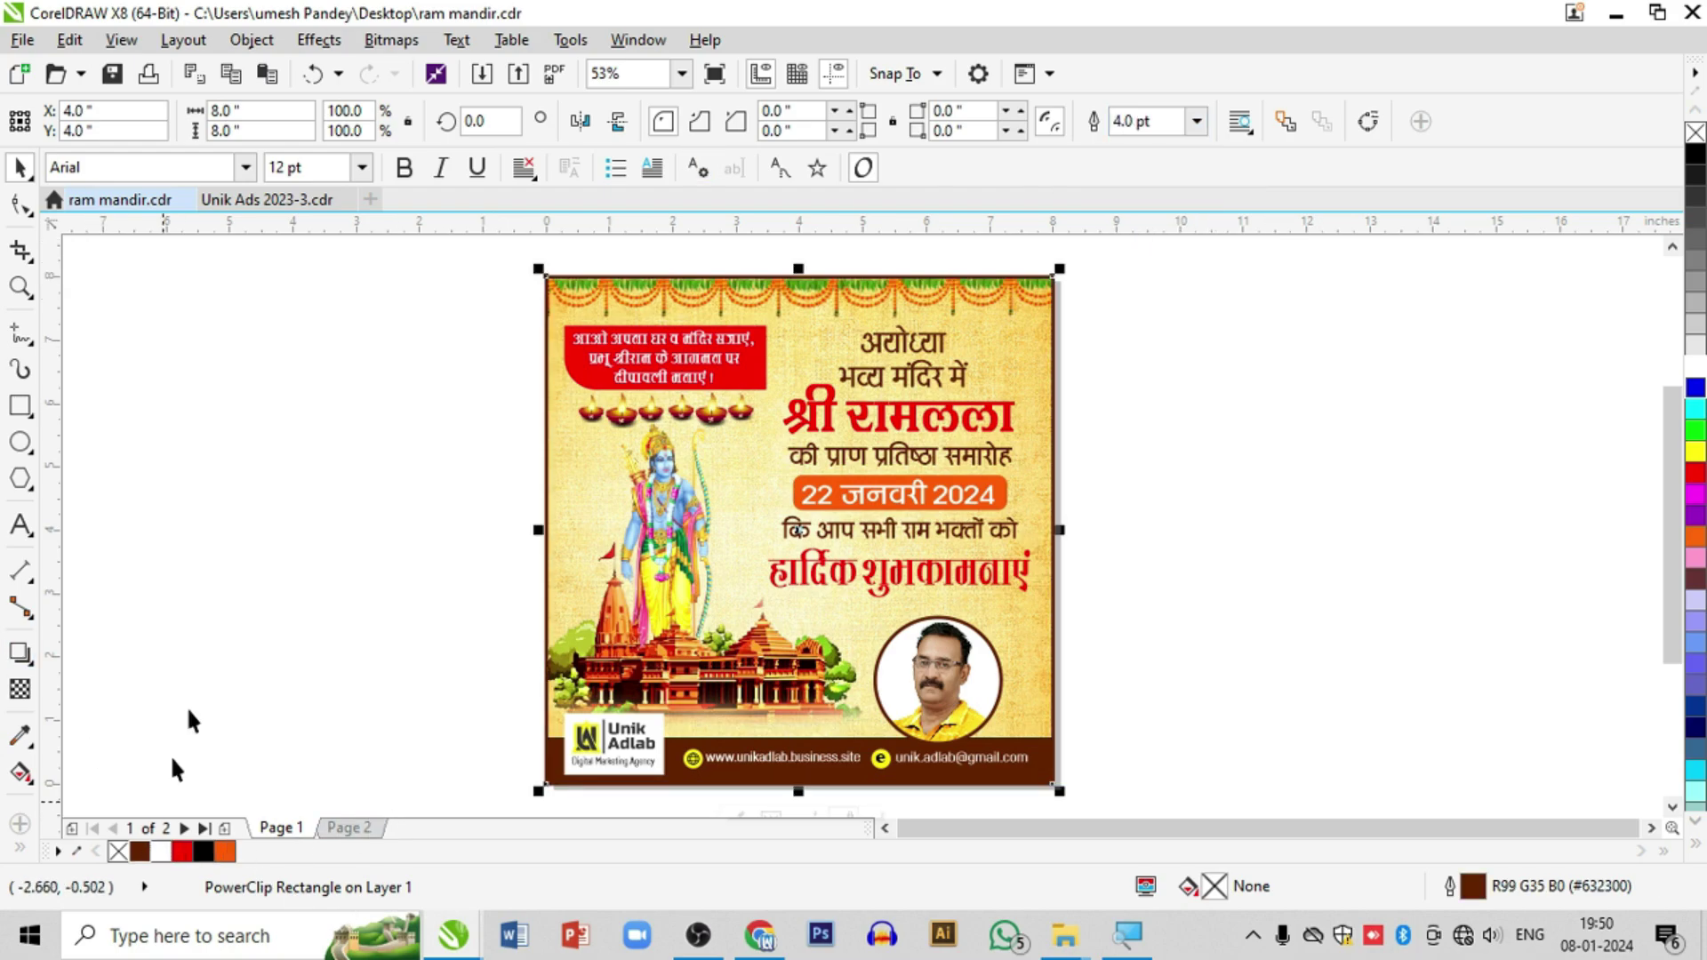
{"action": "left_click", "coordinate": [366, 409]}
Step: Select the whole design and examine it up close, including the garland, diyas, Hindi text and border
{"action": "left_click_drag", "start_coordinate": [501, 241], "coordinate": [1150, 789]}
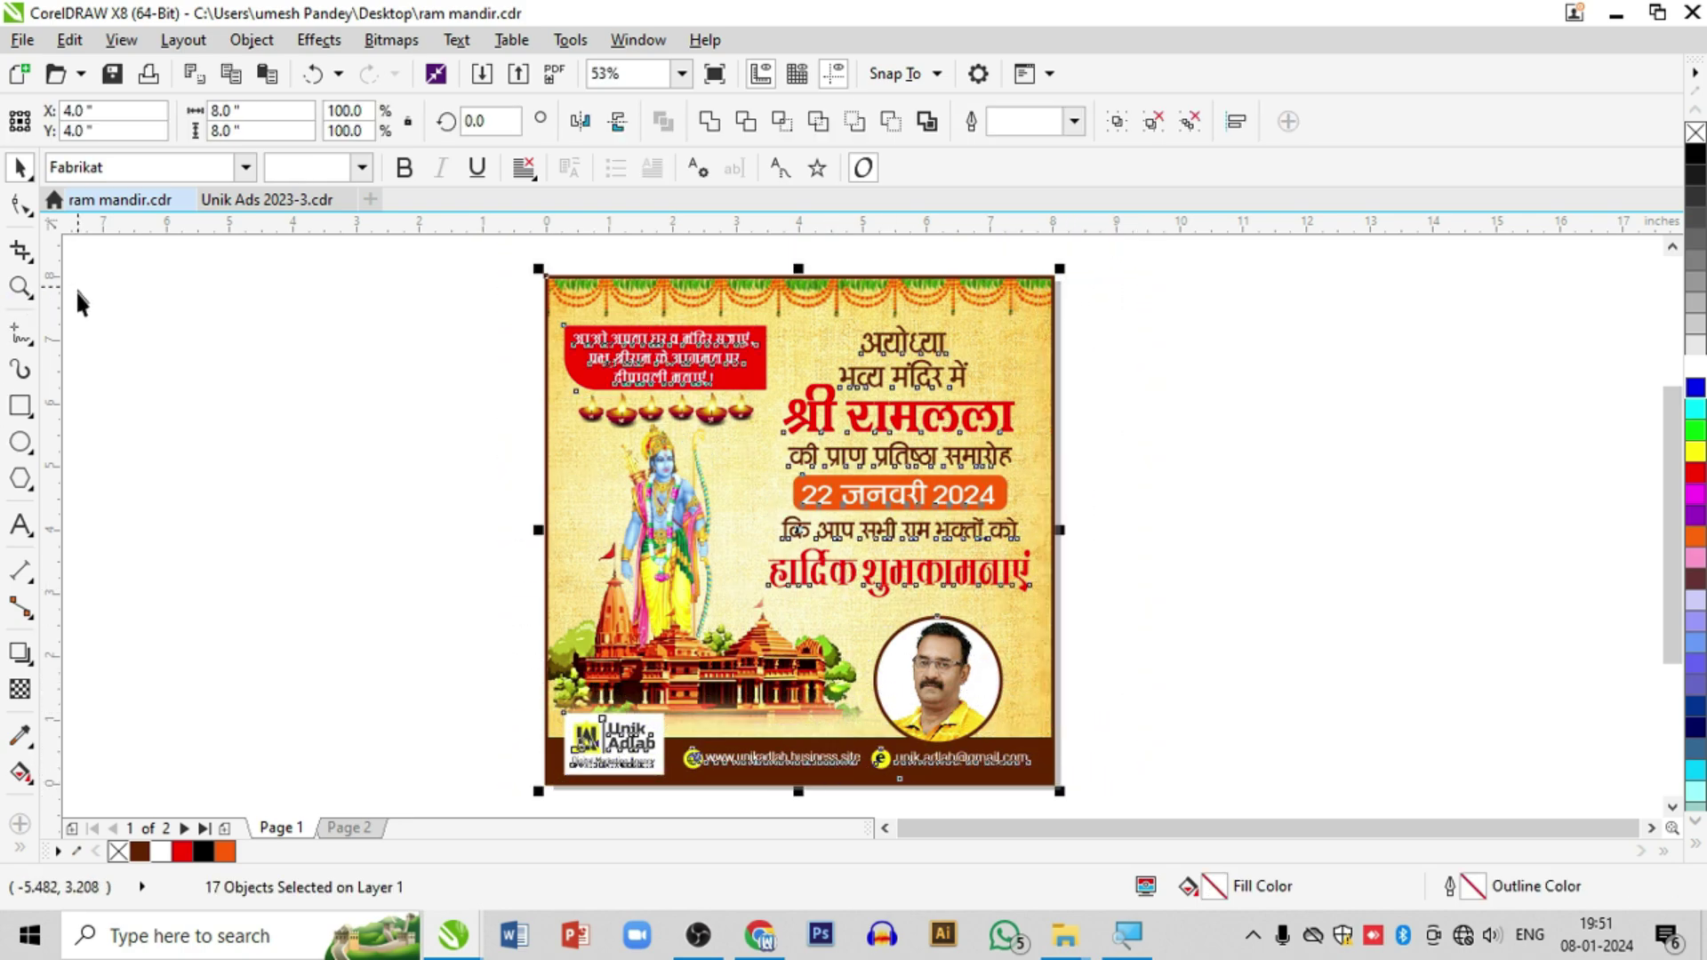
{"action": "left_click", "coordinate": [21, 287]}
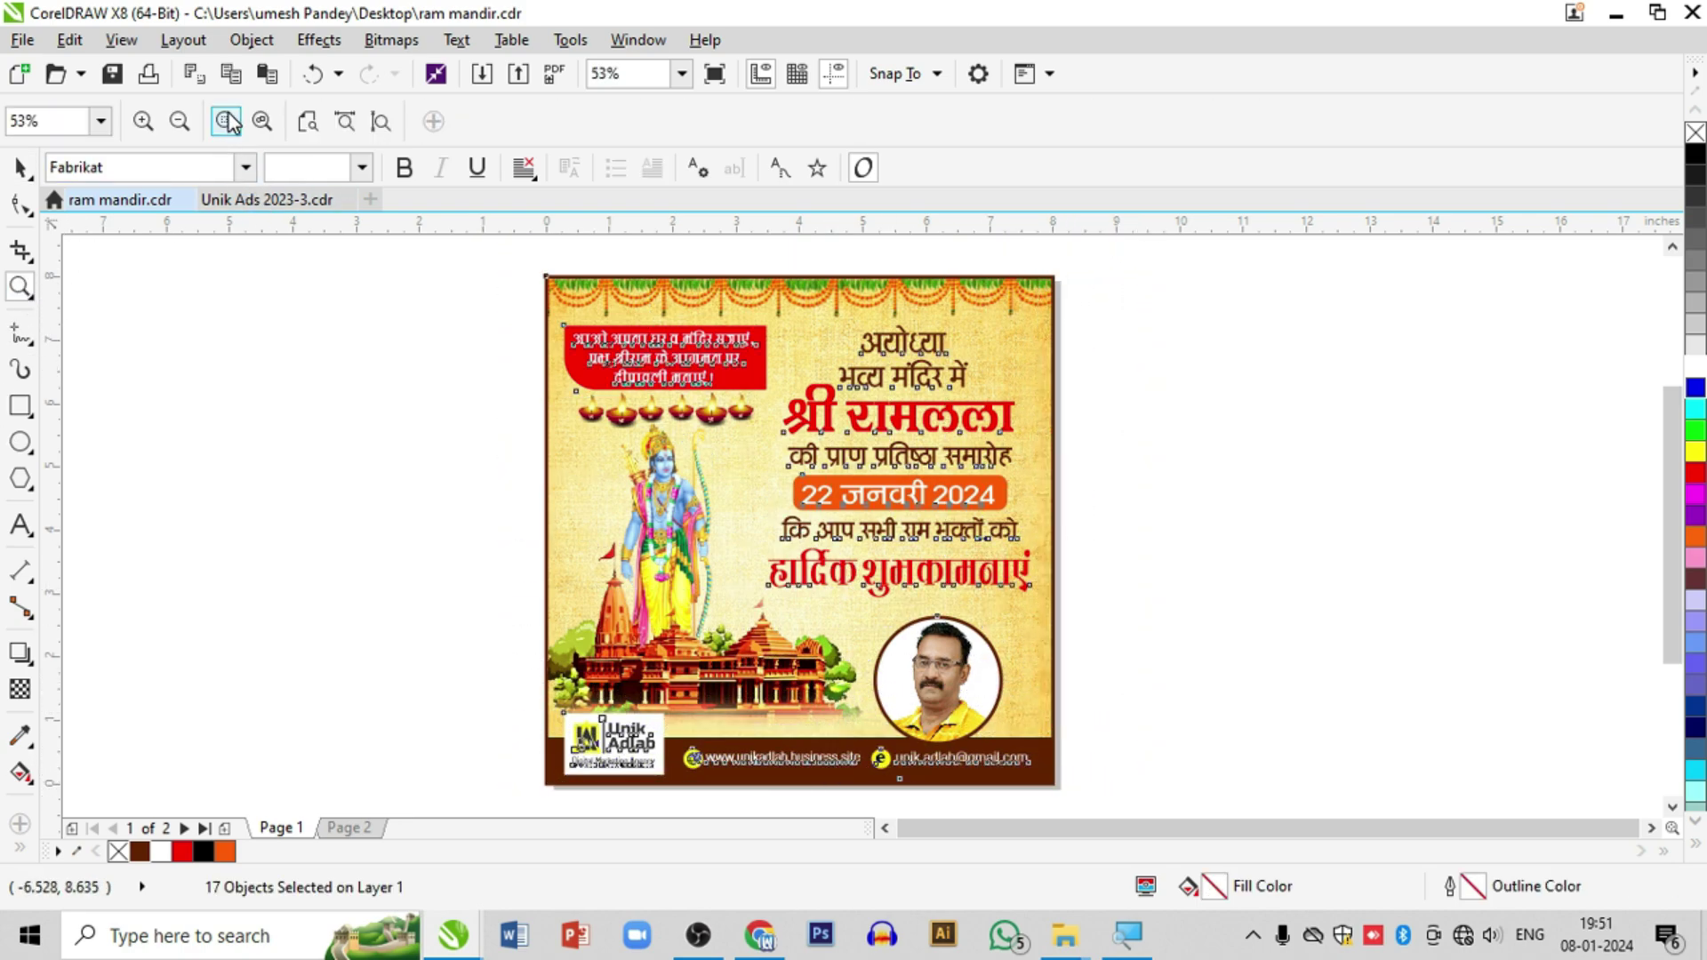
{"action": "left_click", "coordinate": [229, 118]}
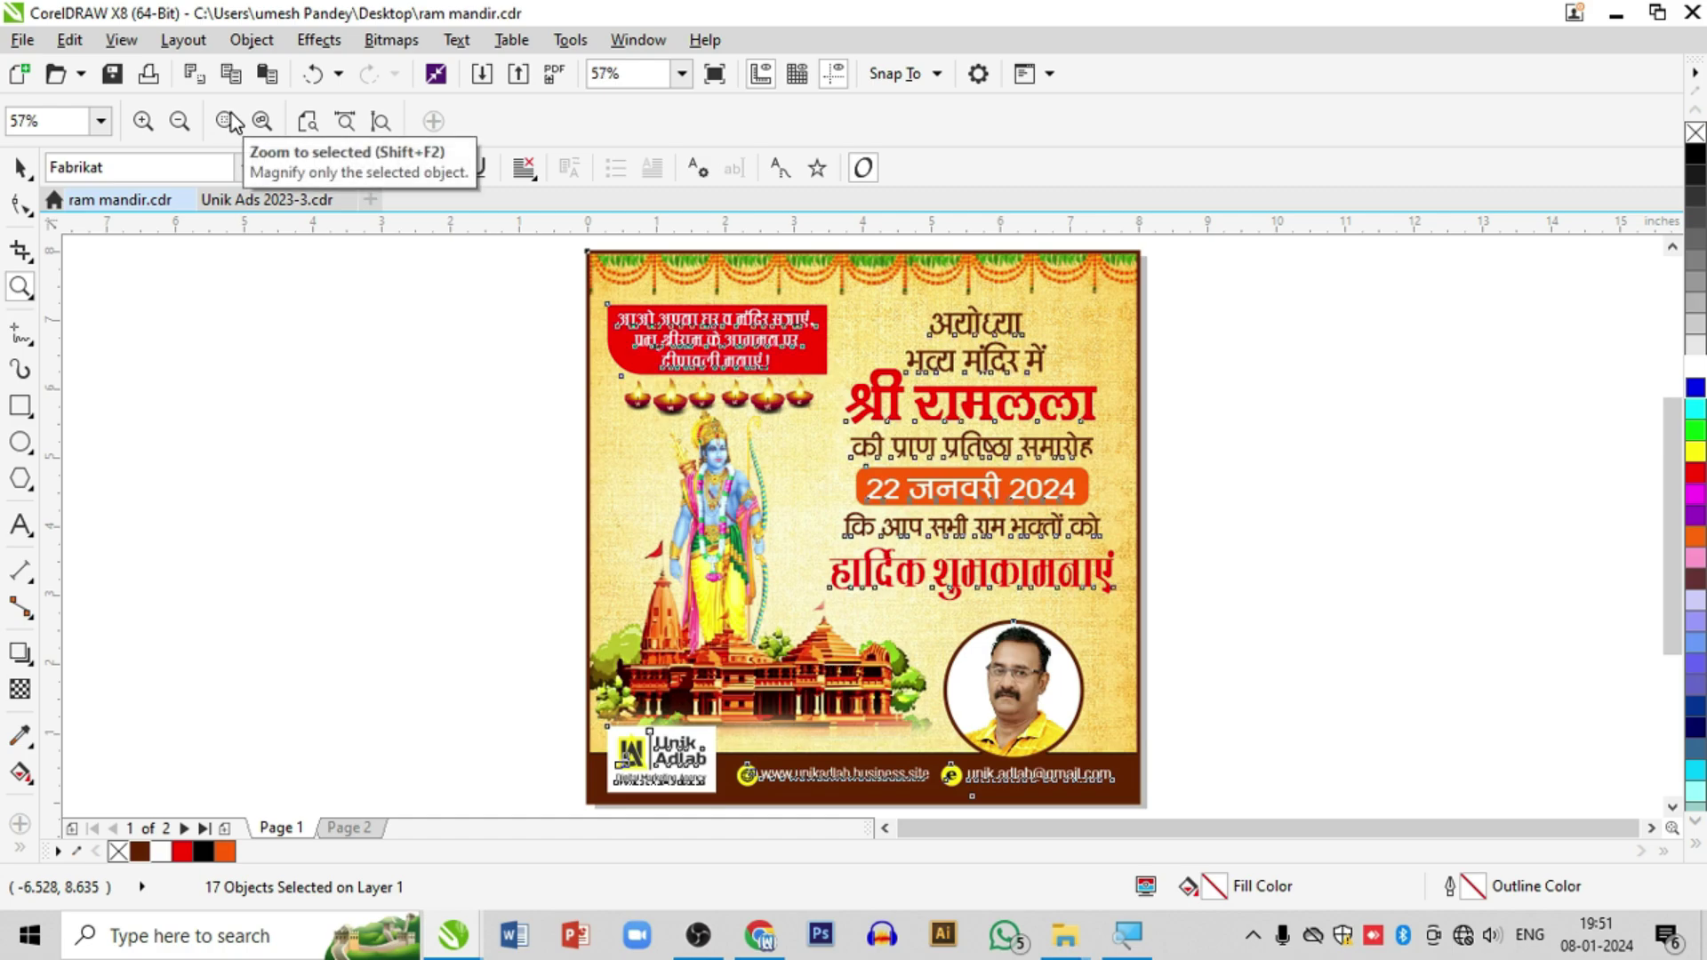
{"action": "left_click", "coordinate": [308, 121]}
{"action": "left_click", "coordinate": [346, 125]}
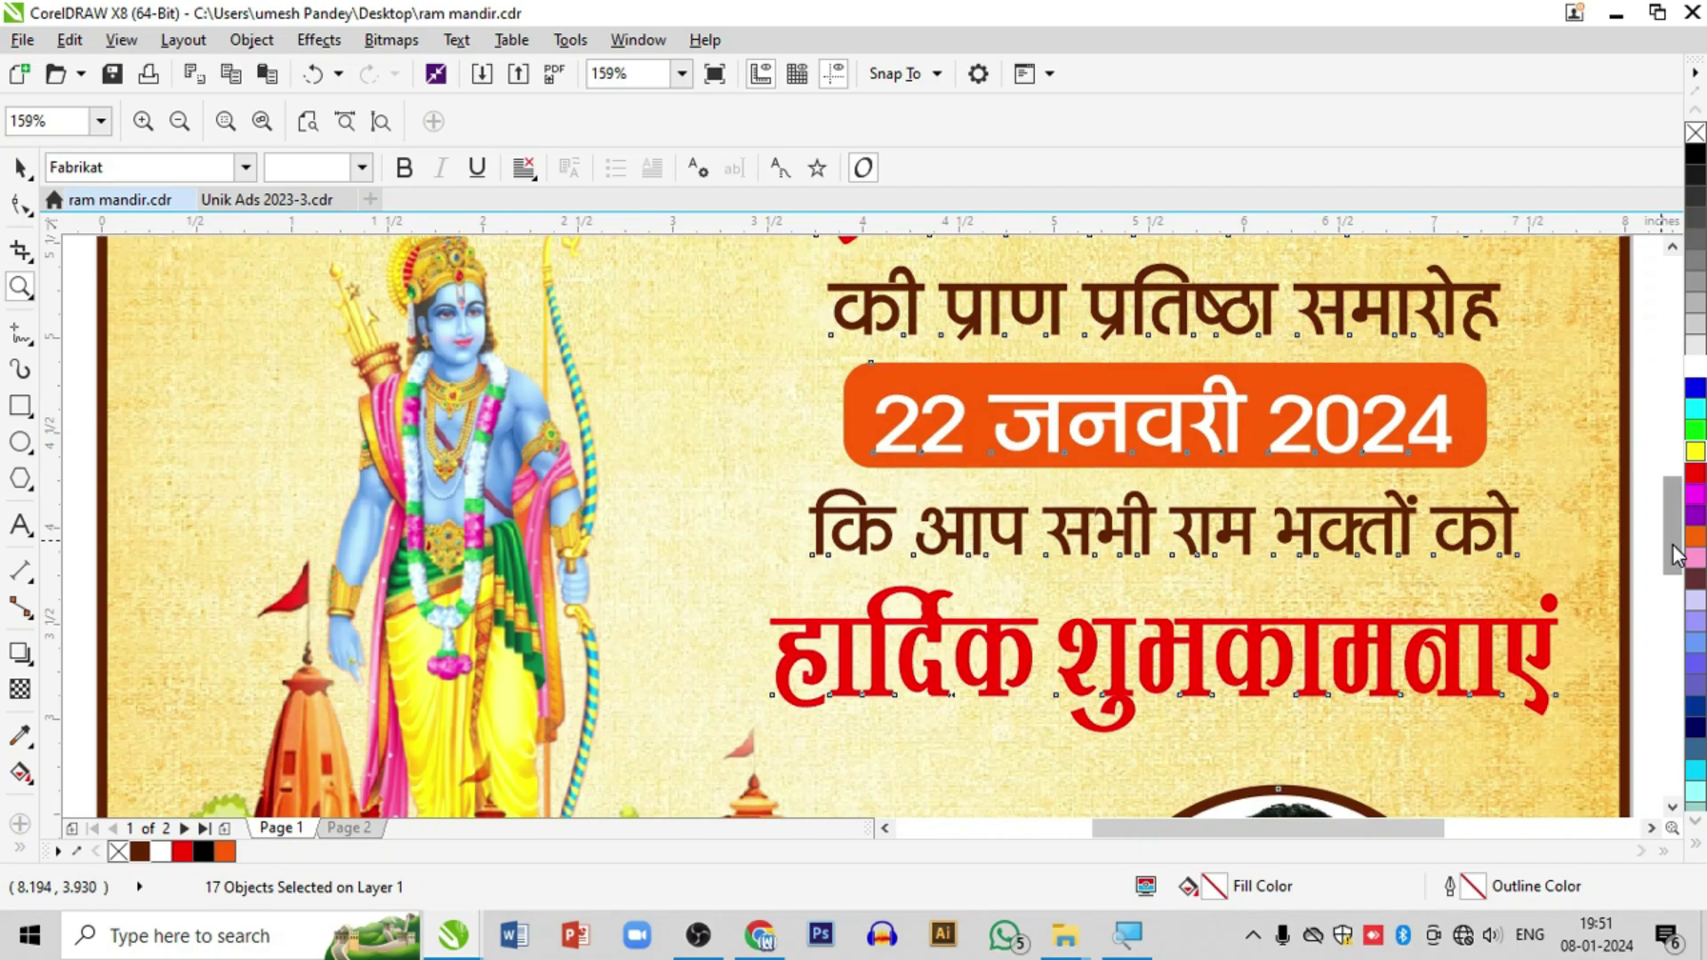
{"action": "left_click_drag", "start_coordinate": [1672, 545], "coordinate": [1652, 451]}
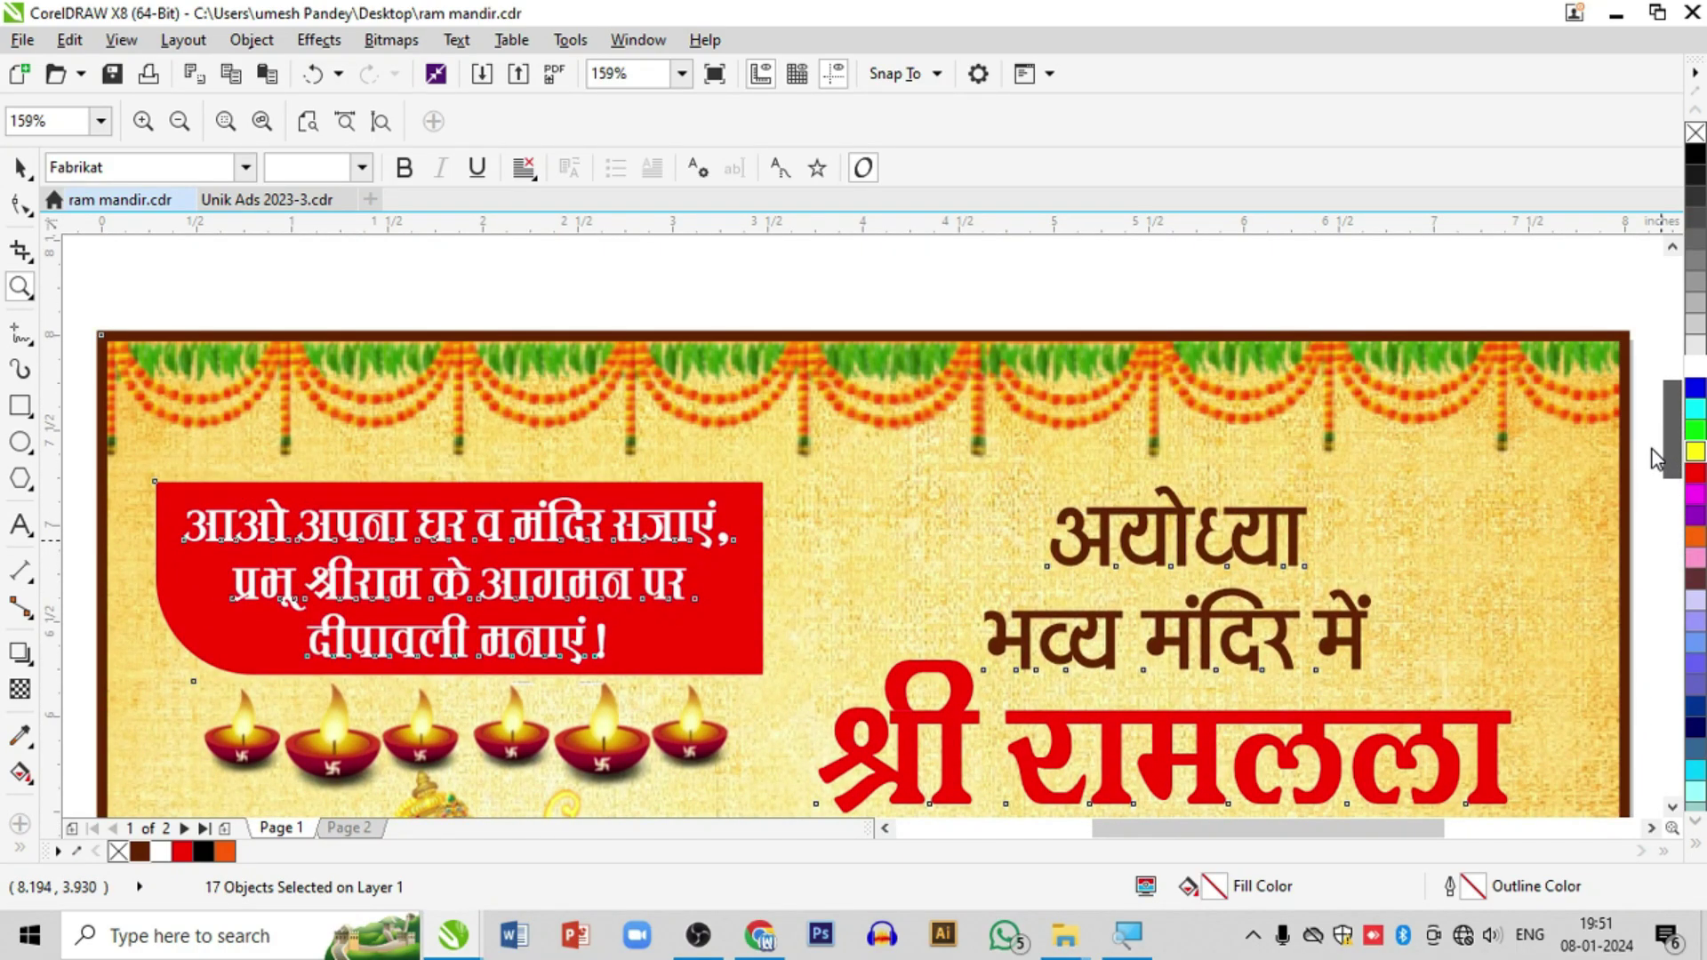
{"action": "left_click_drag", "start_coordinate": [1652, 451], "coordinate": [1630, 633]}
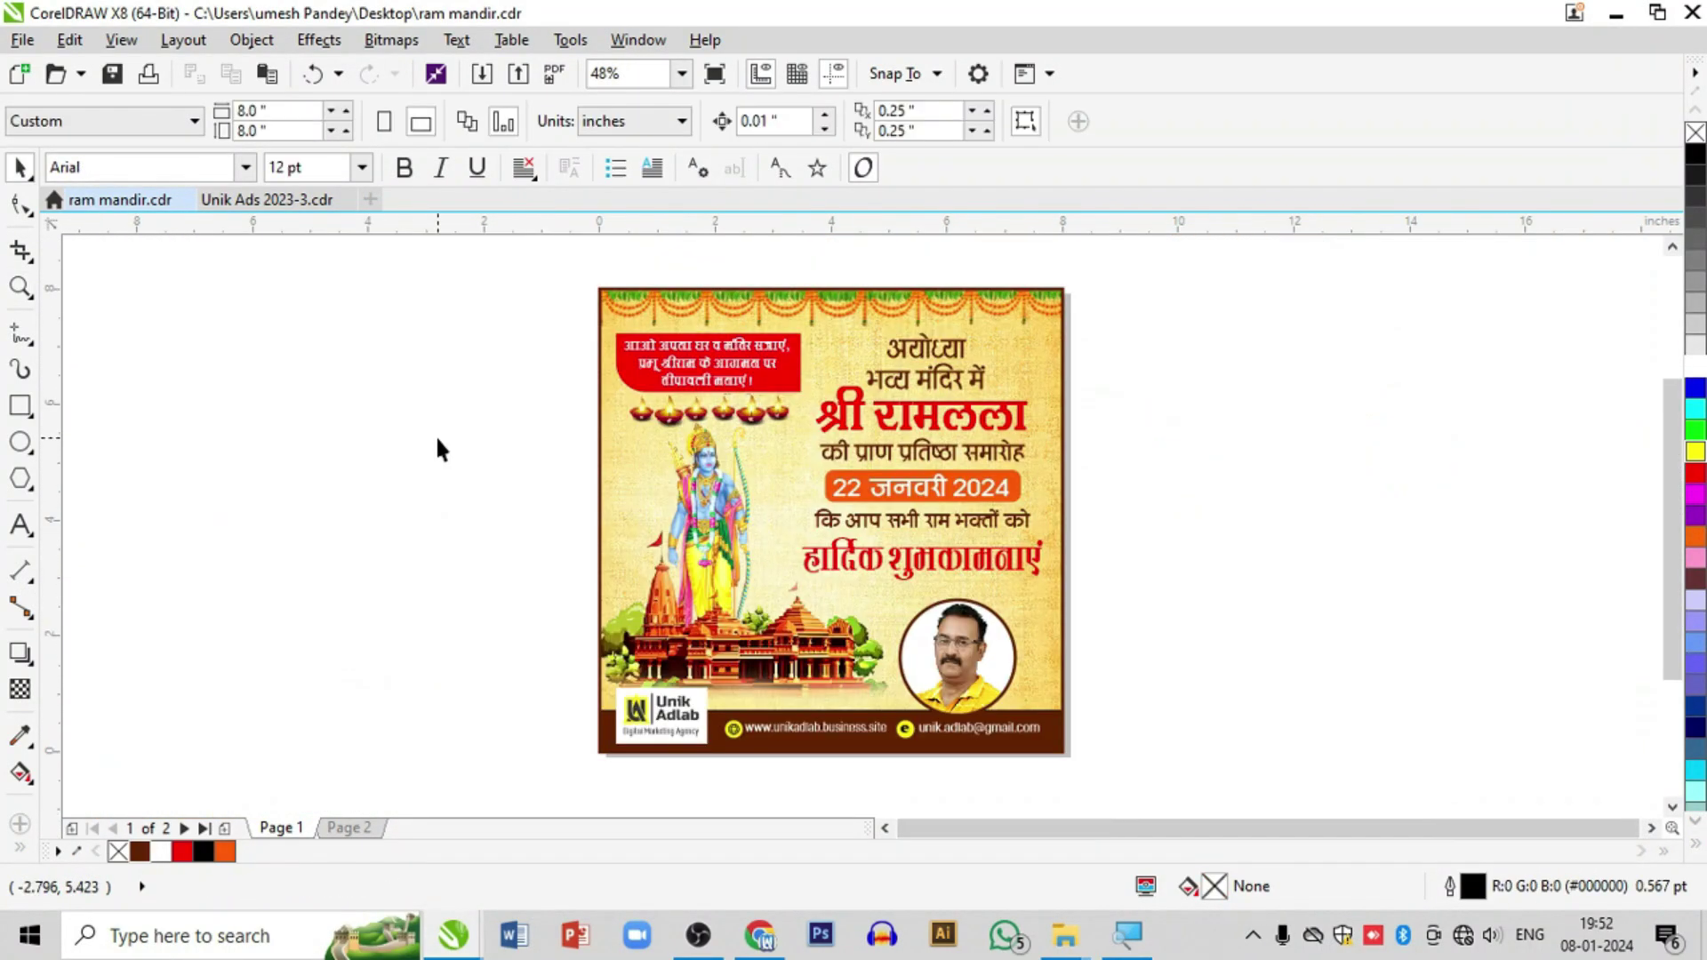